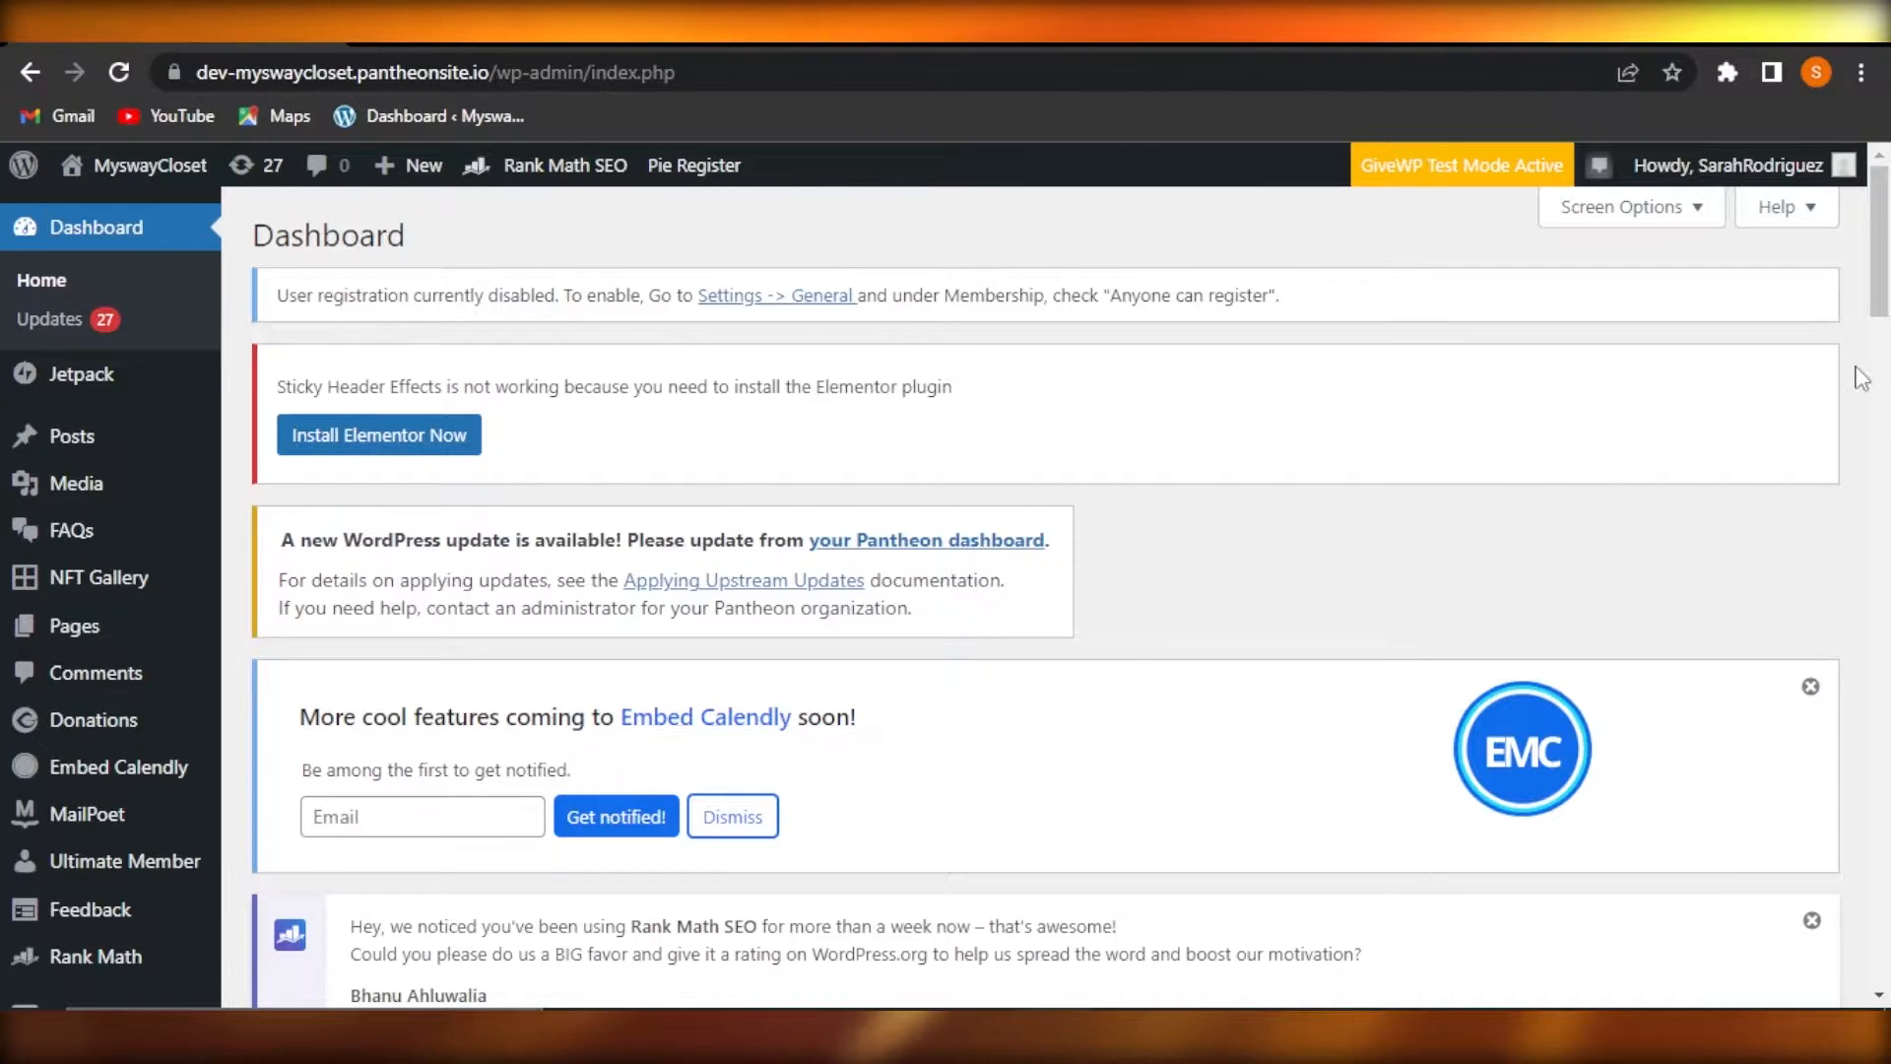
- Open the site's list of all posts and look through its entries
mouse_move(1881, 212)
mouse_down()
mouse_move(1889, 491)
mouse_move(1885, 229)
mouse_up()
scroll(463, 274, up, 1)
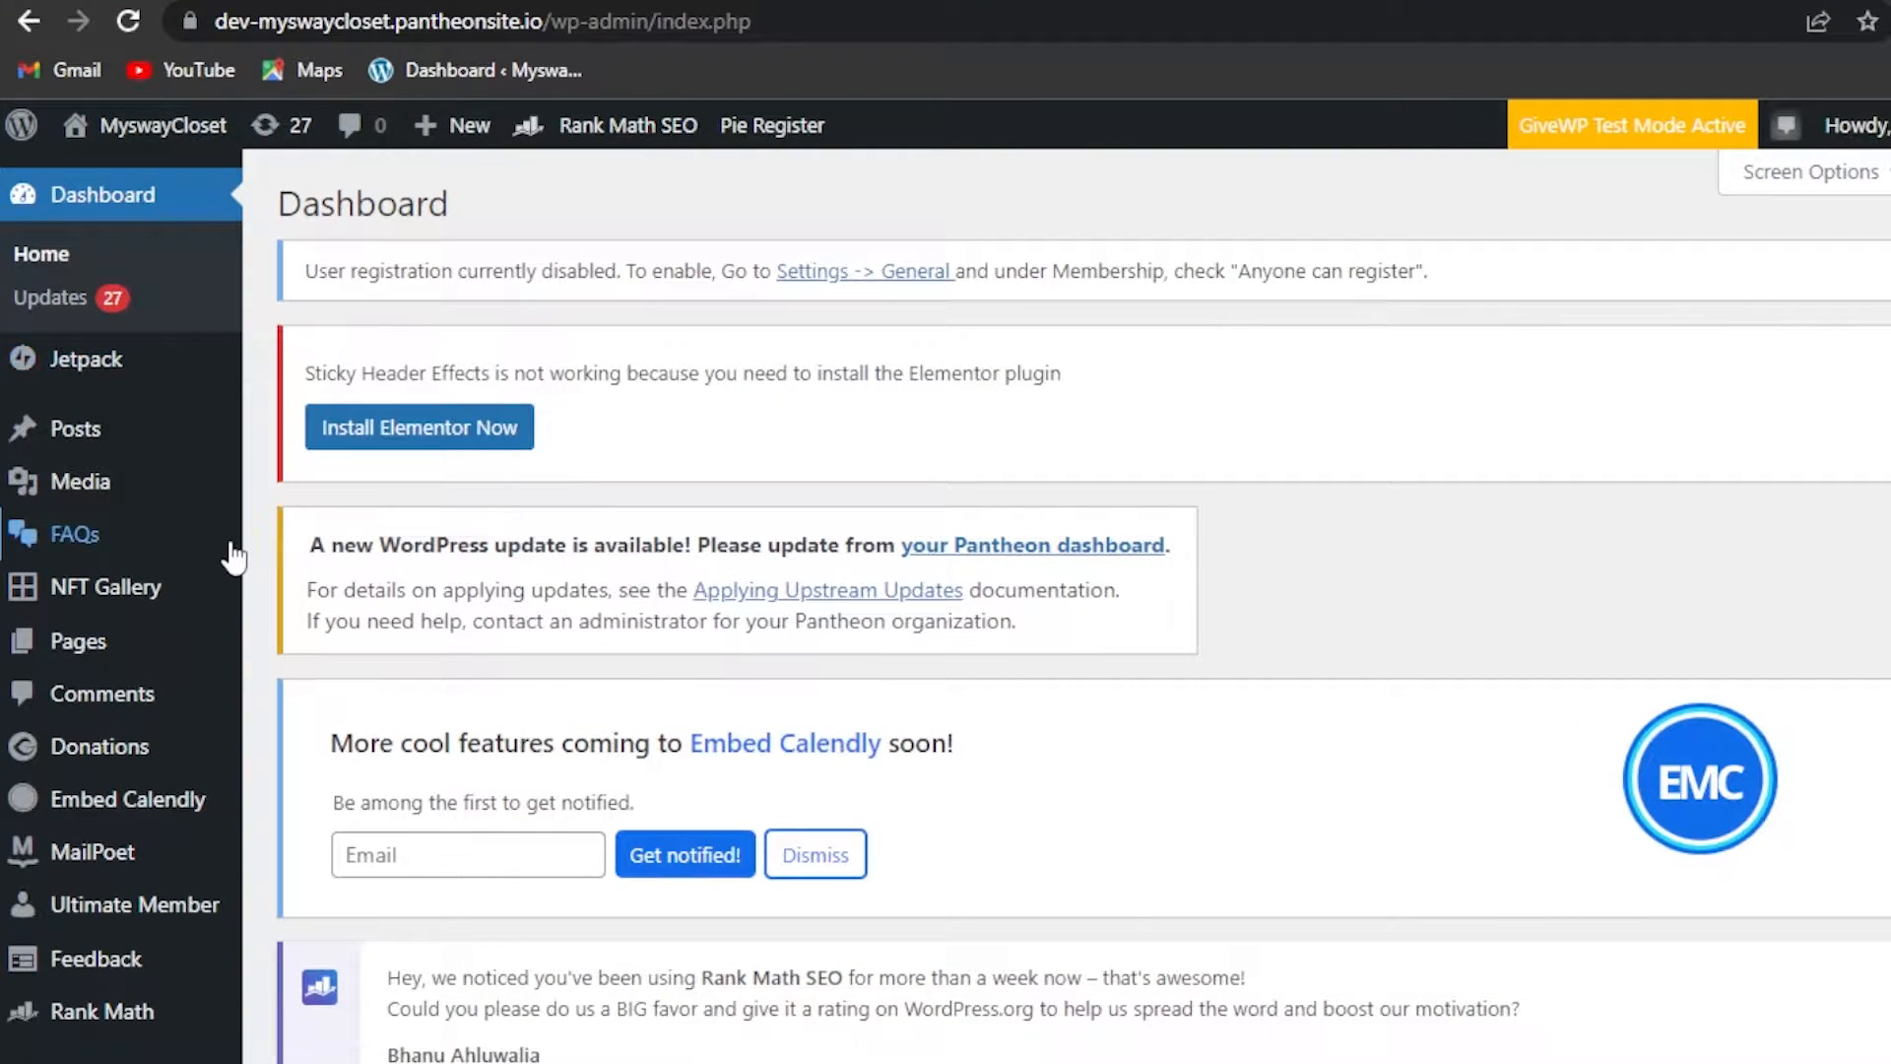
click(57, 443)
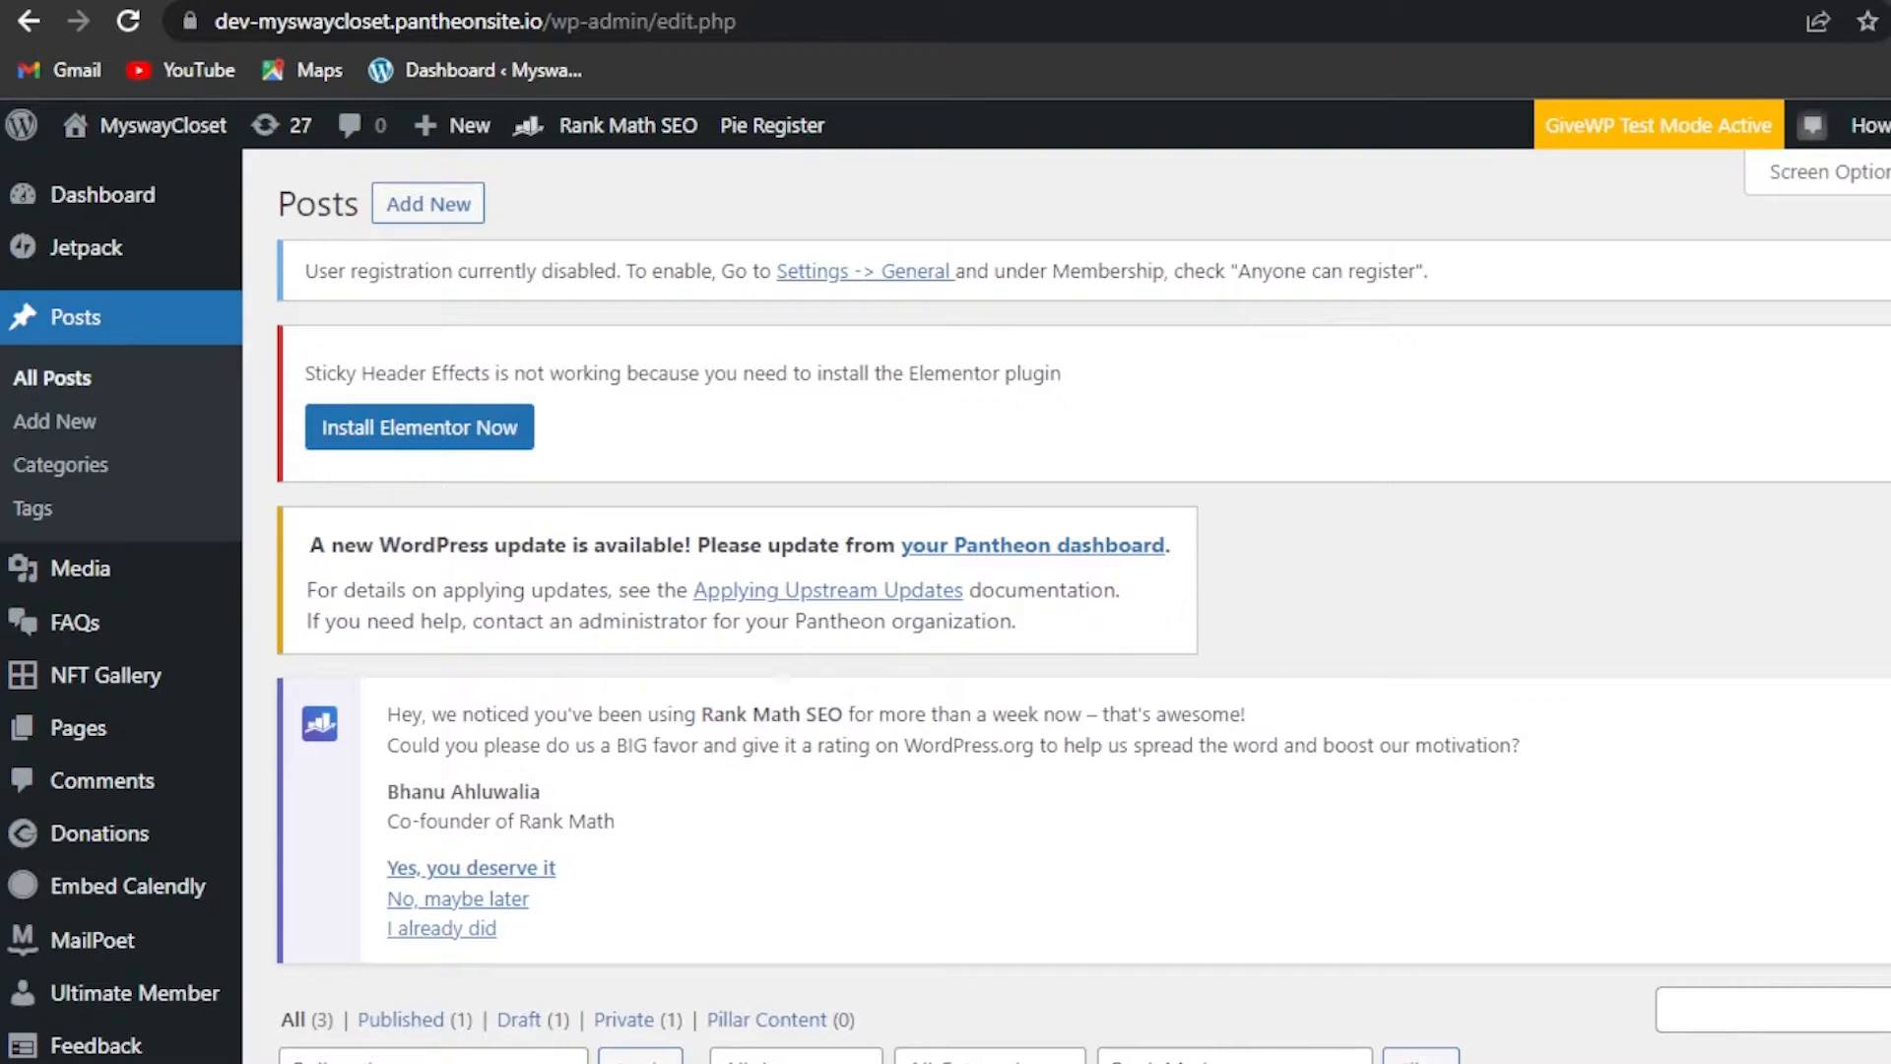
scroll(1064, 604, down, 6)
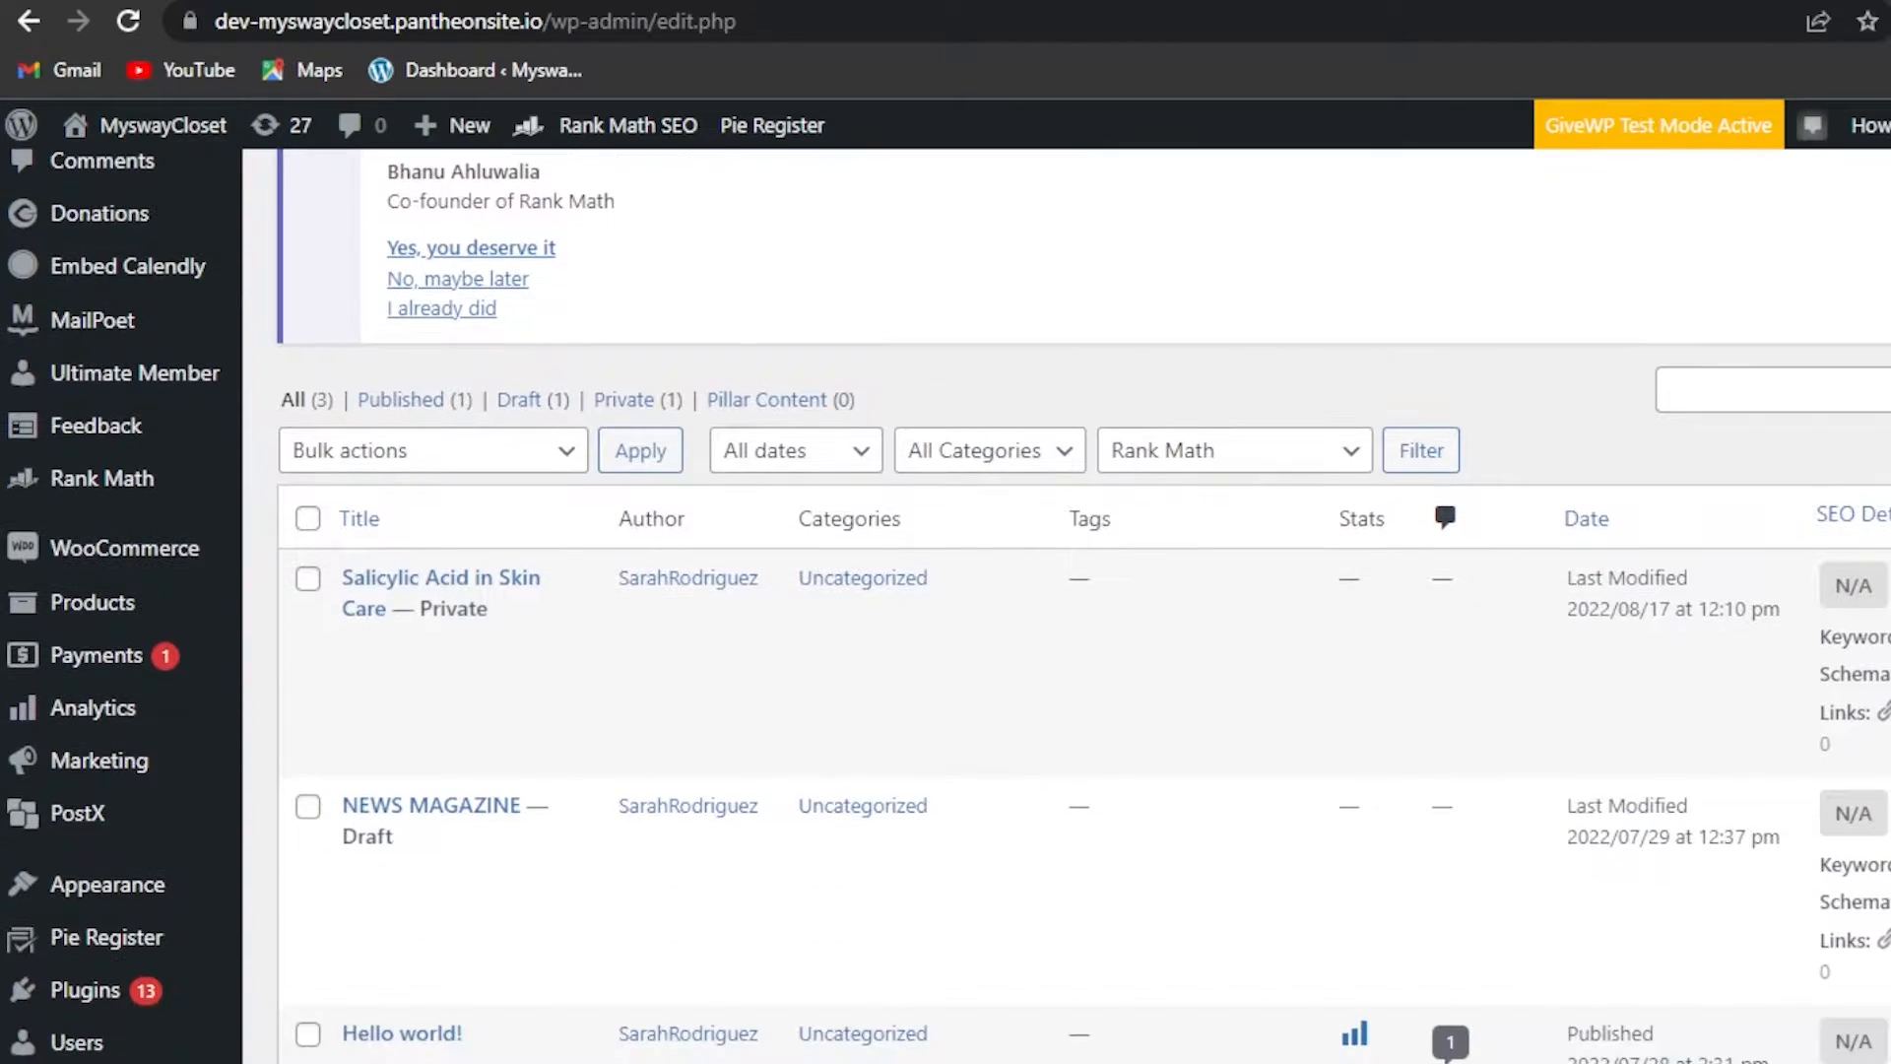
scroll(1063, 604, down, 4)
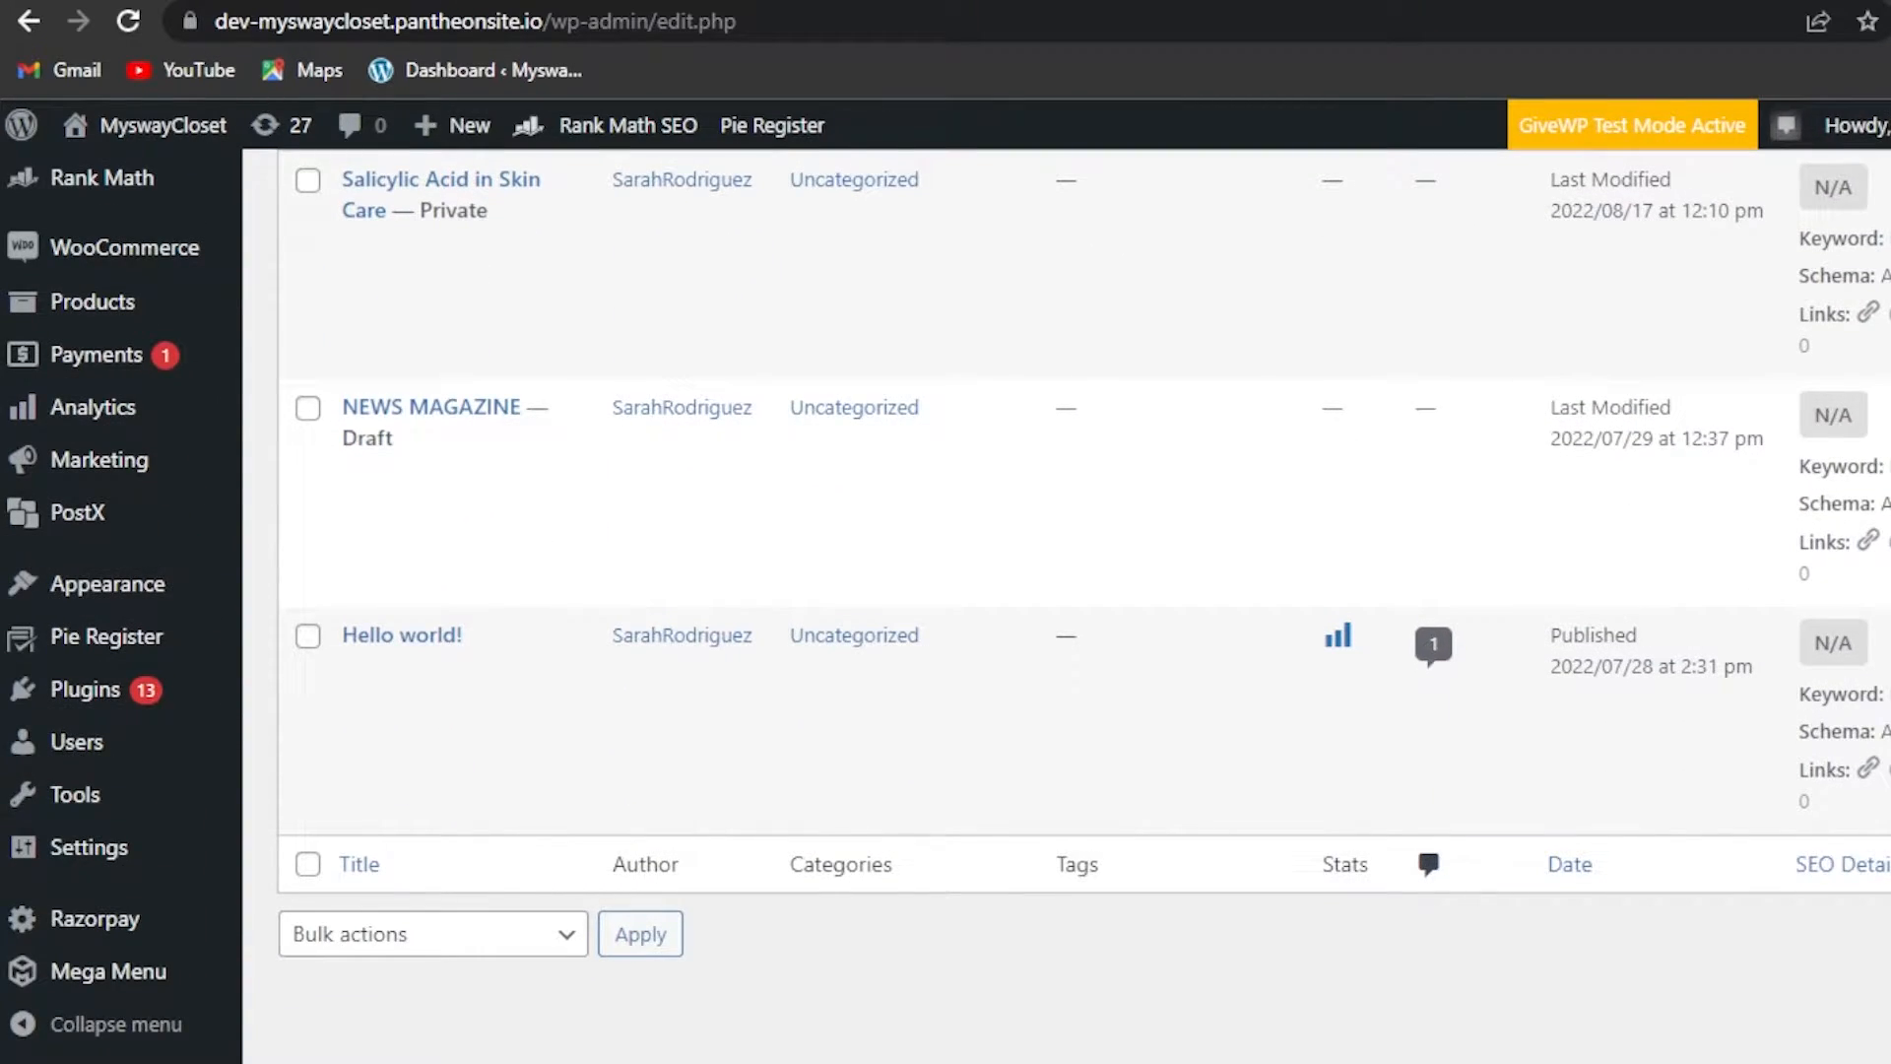
scroll(1064, 604, up, 3)
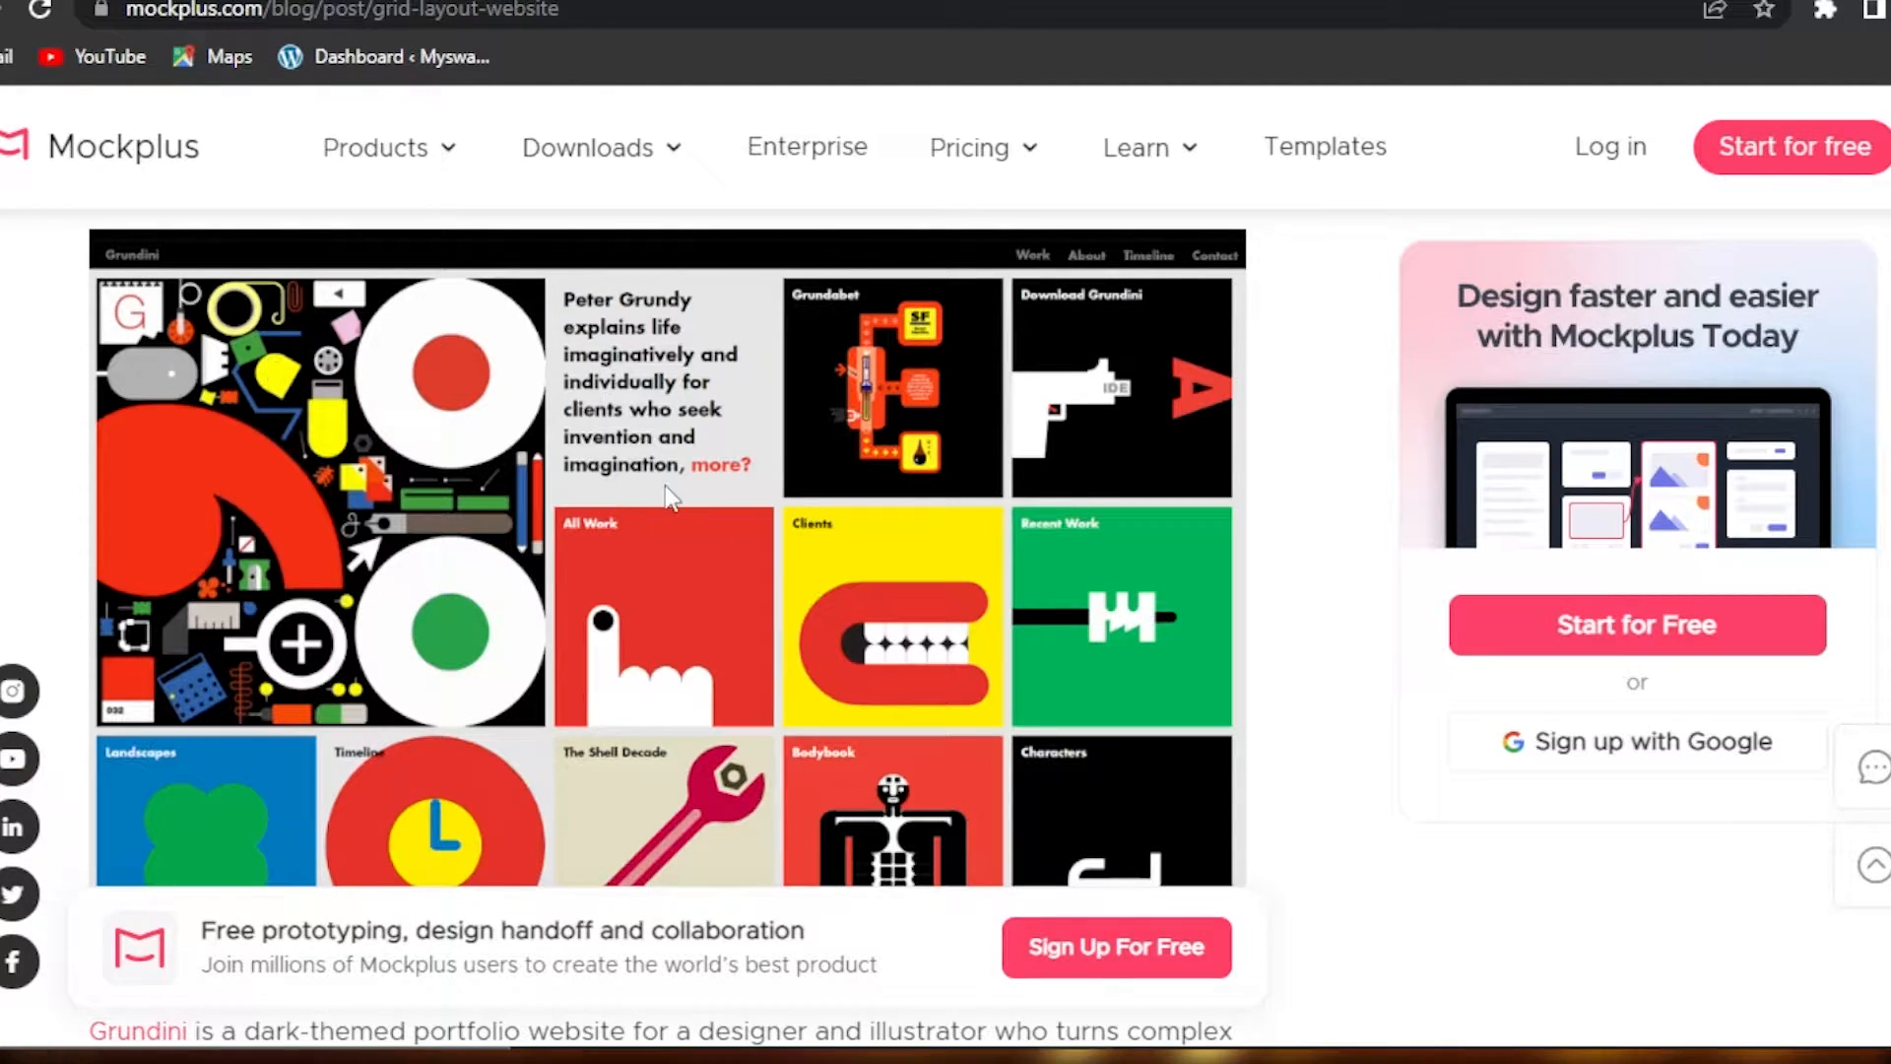
- Browse the grid layout website examples in the Mockplus blog article
scroll(1561, 355, down, 10)
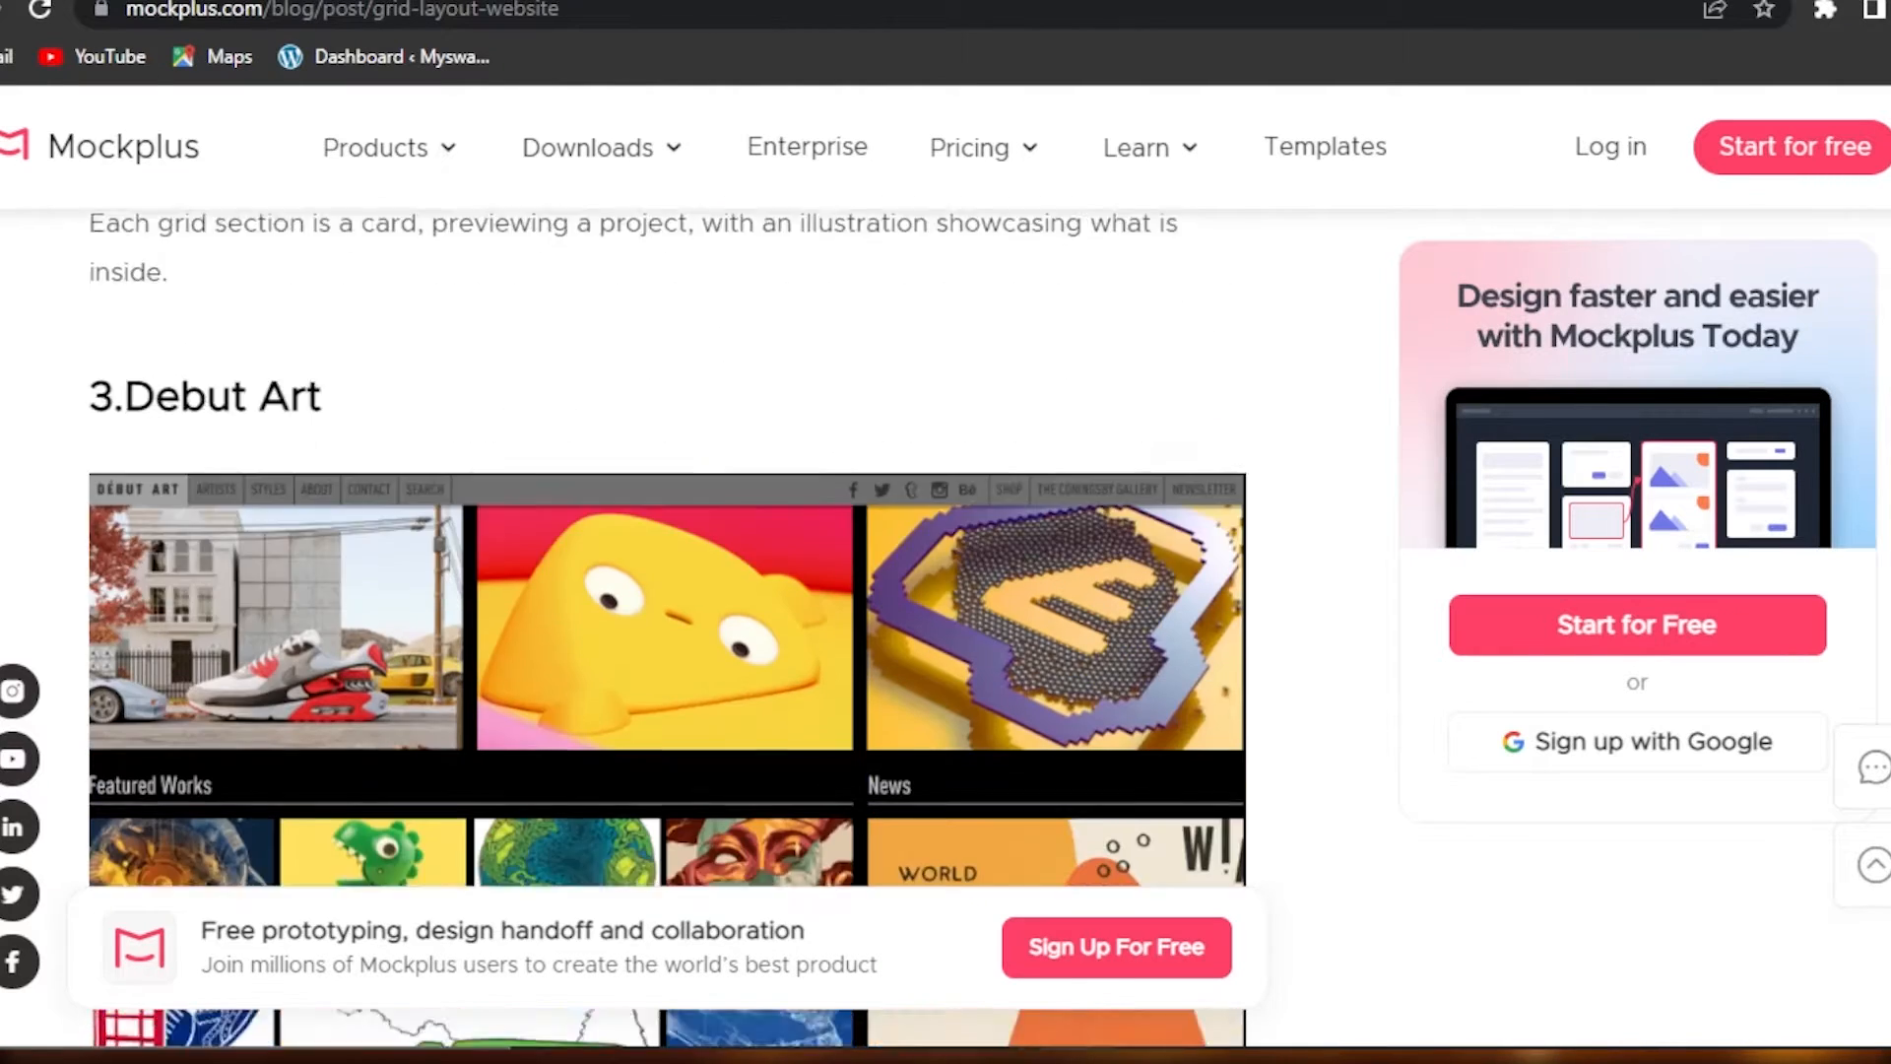
scroll(668, 546, down, 15)
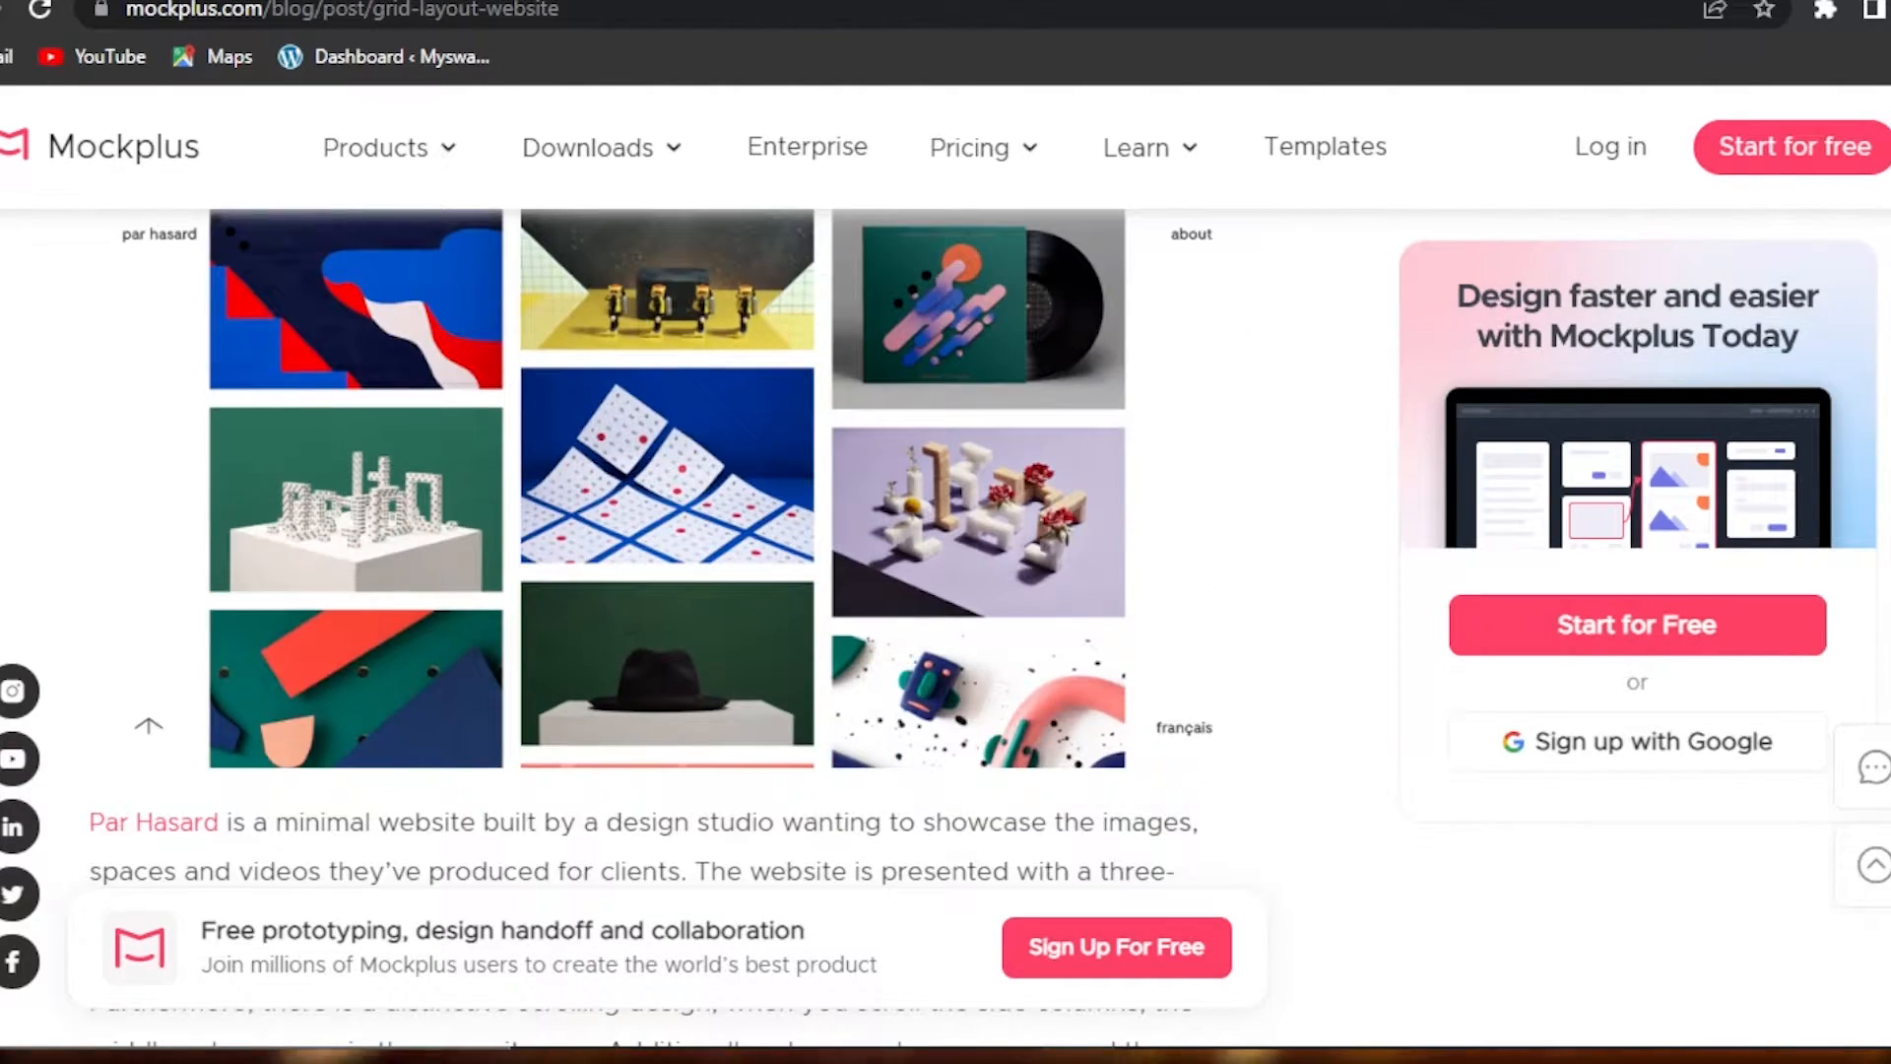
scroll(668, 547, down, 5)
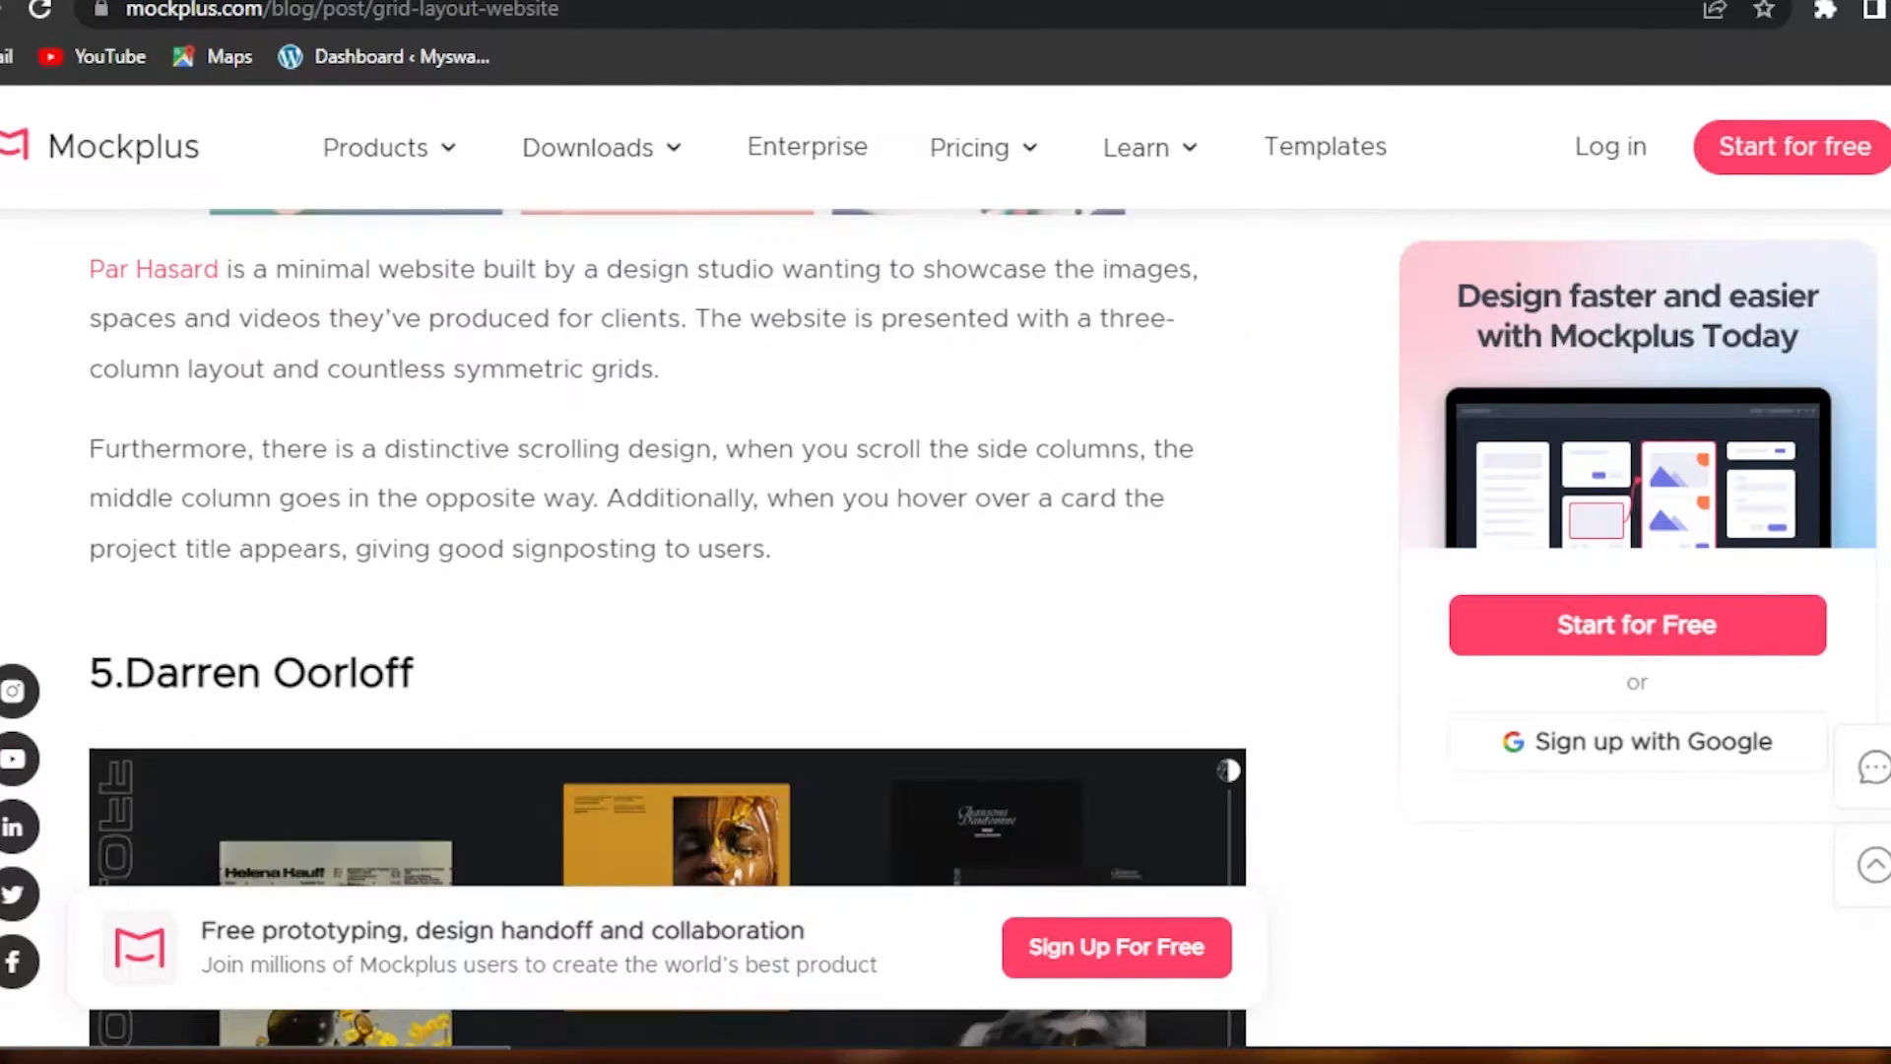
scroll(668, 546, down, 10)
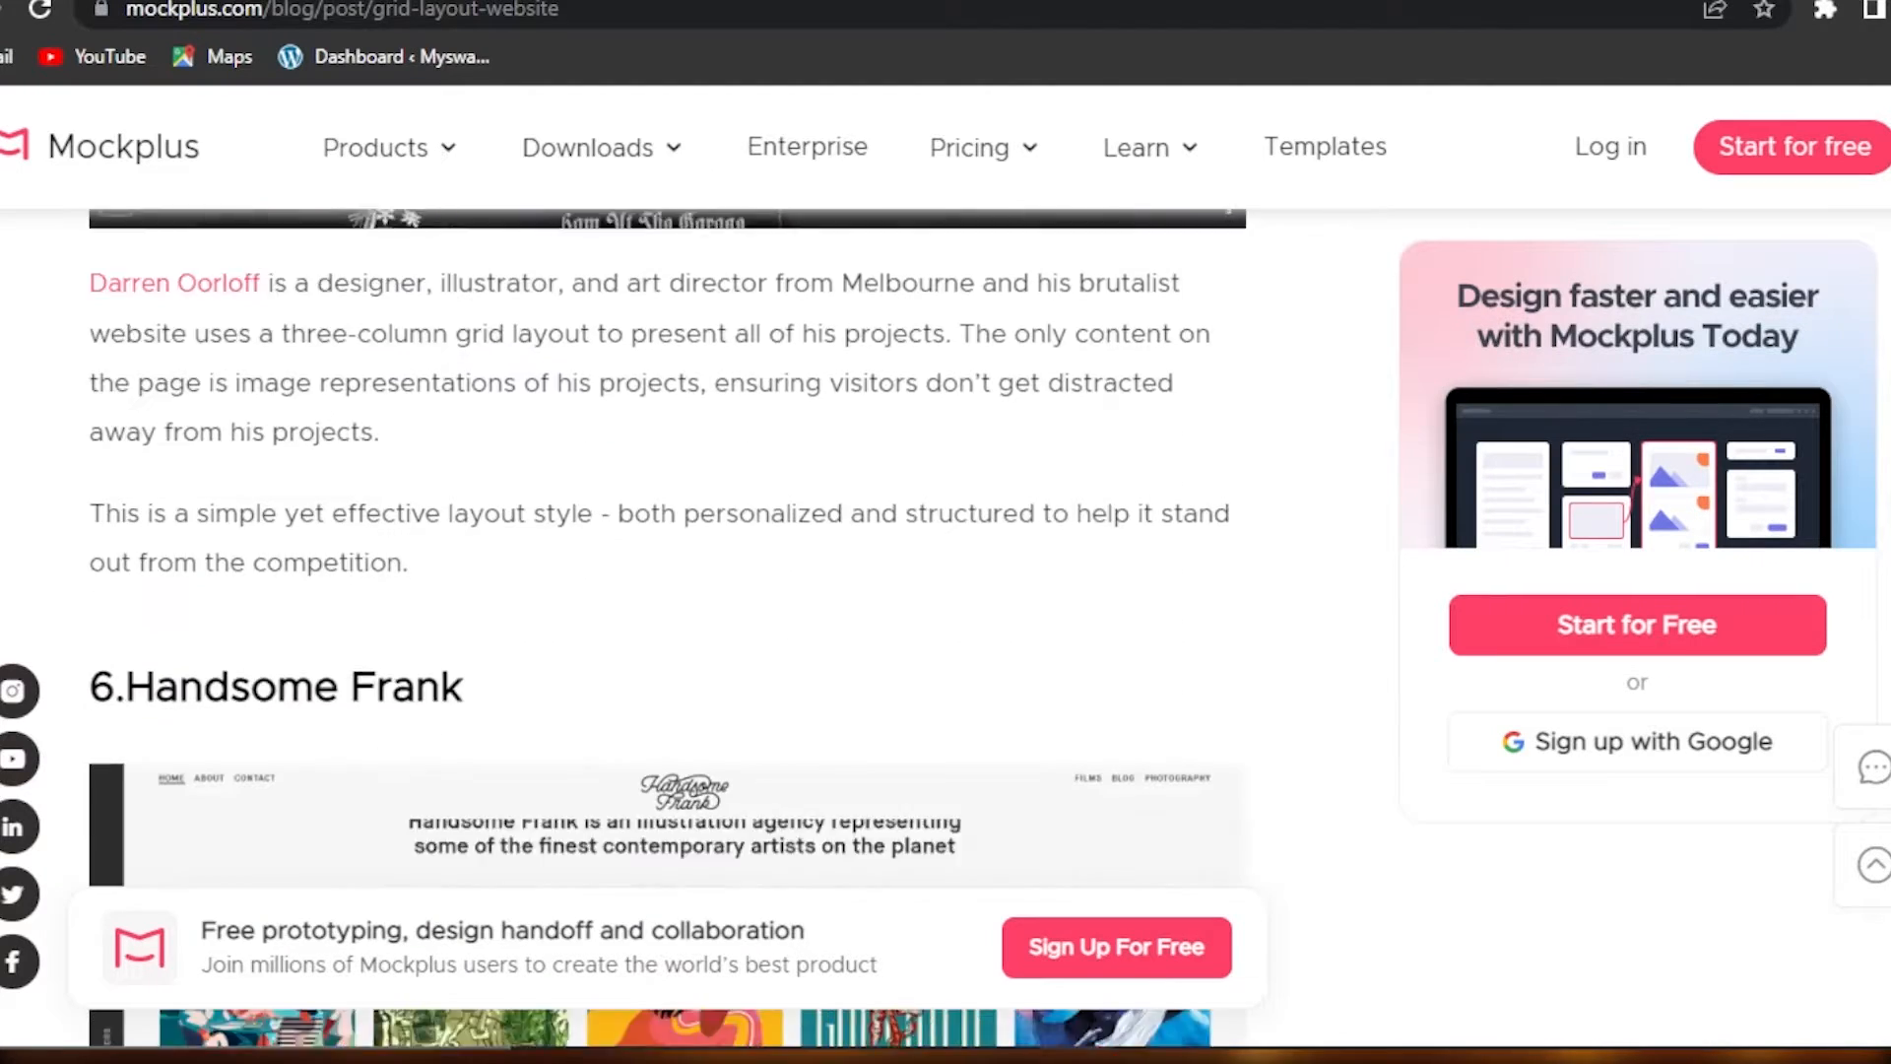
scroll(668, 546, down, 6)
scroll(668, 546, up, 1)
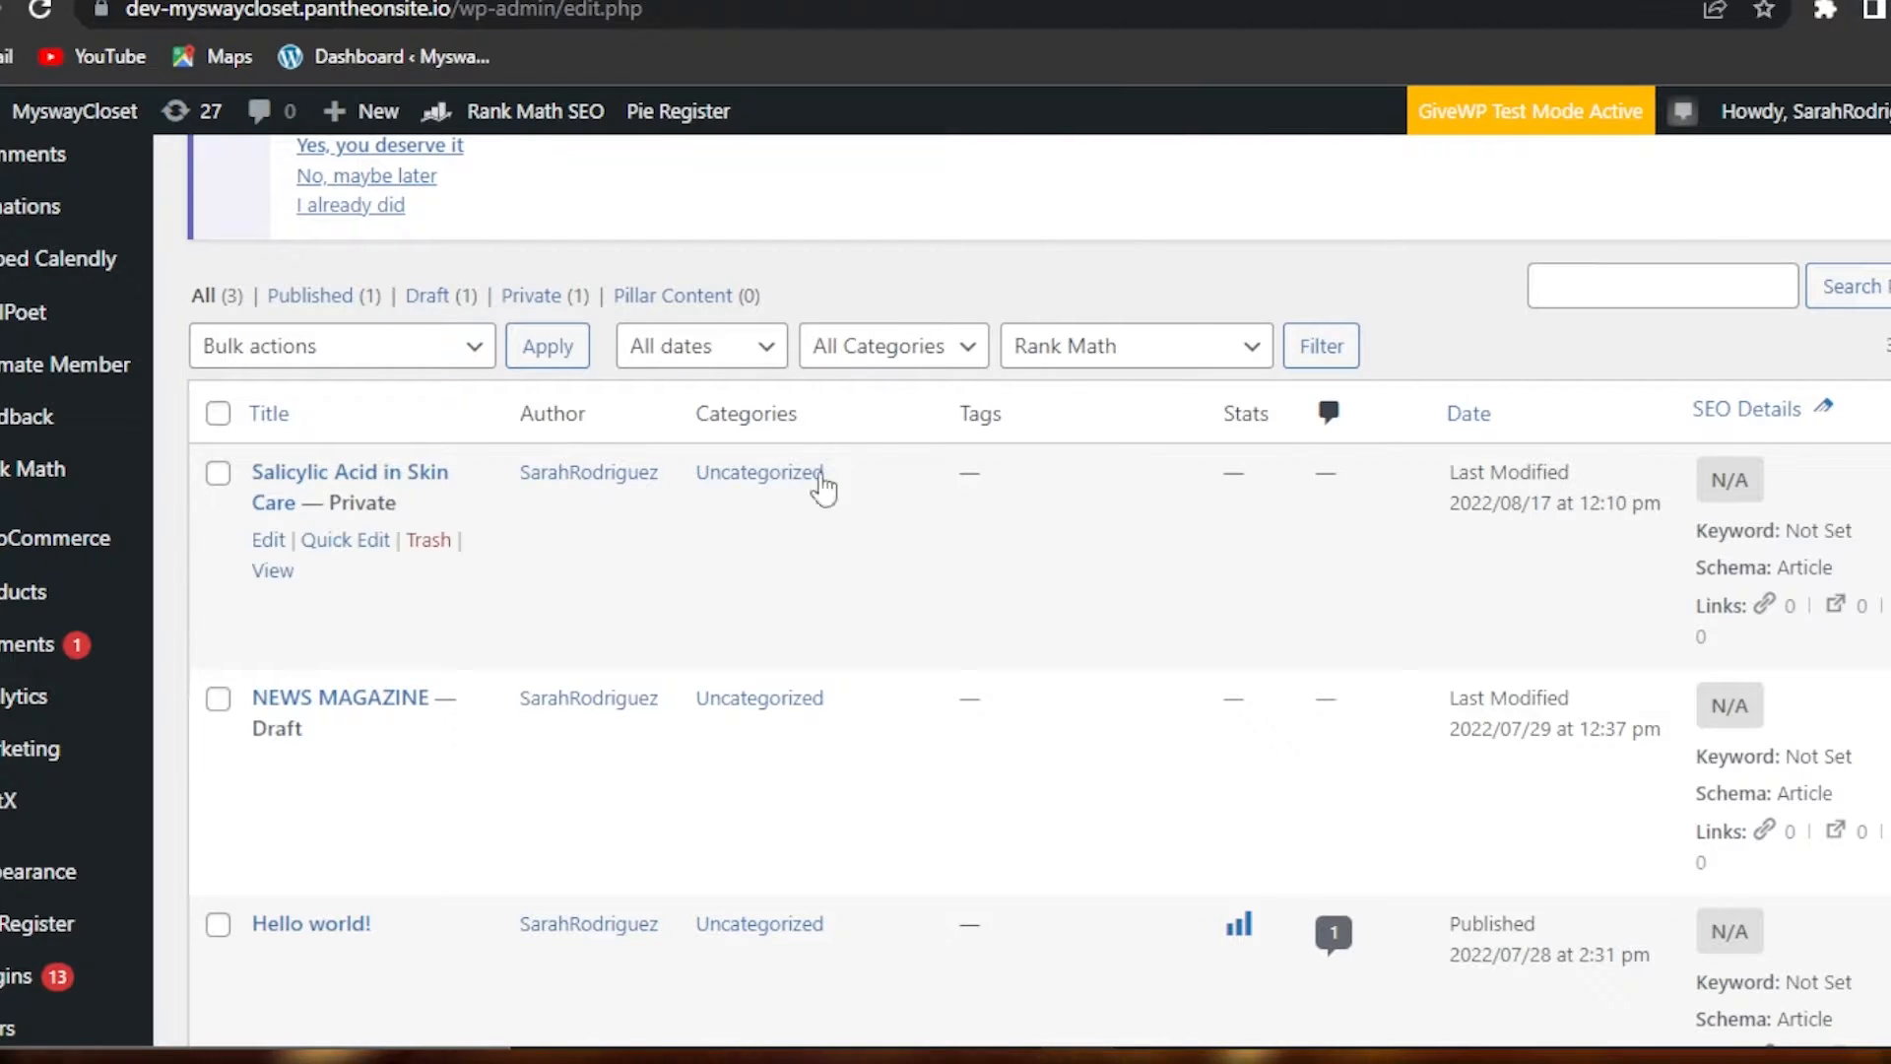
- Return to the WordPress dashboard and open the page for adding new plugins
scroll(823, 488, up, 6)
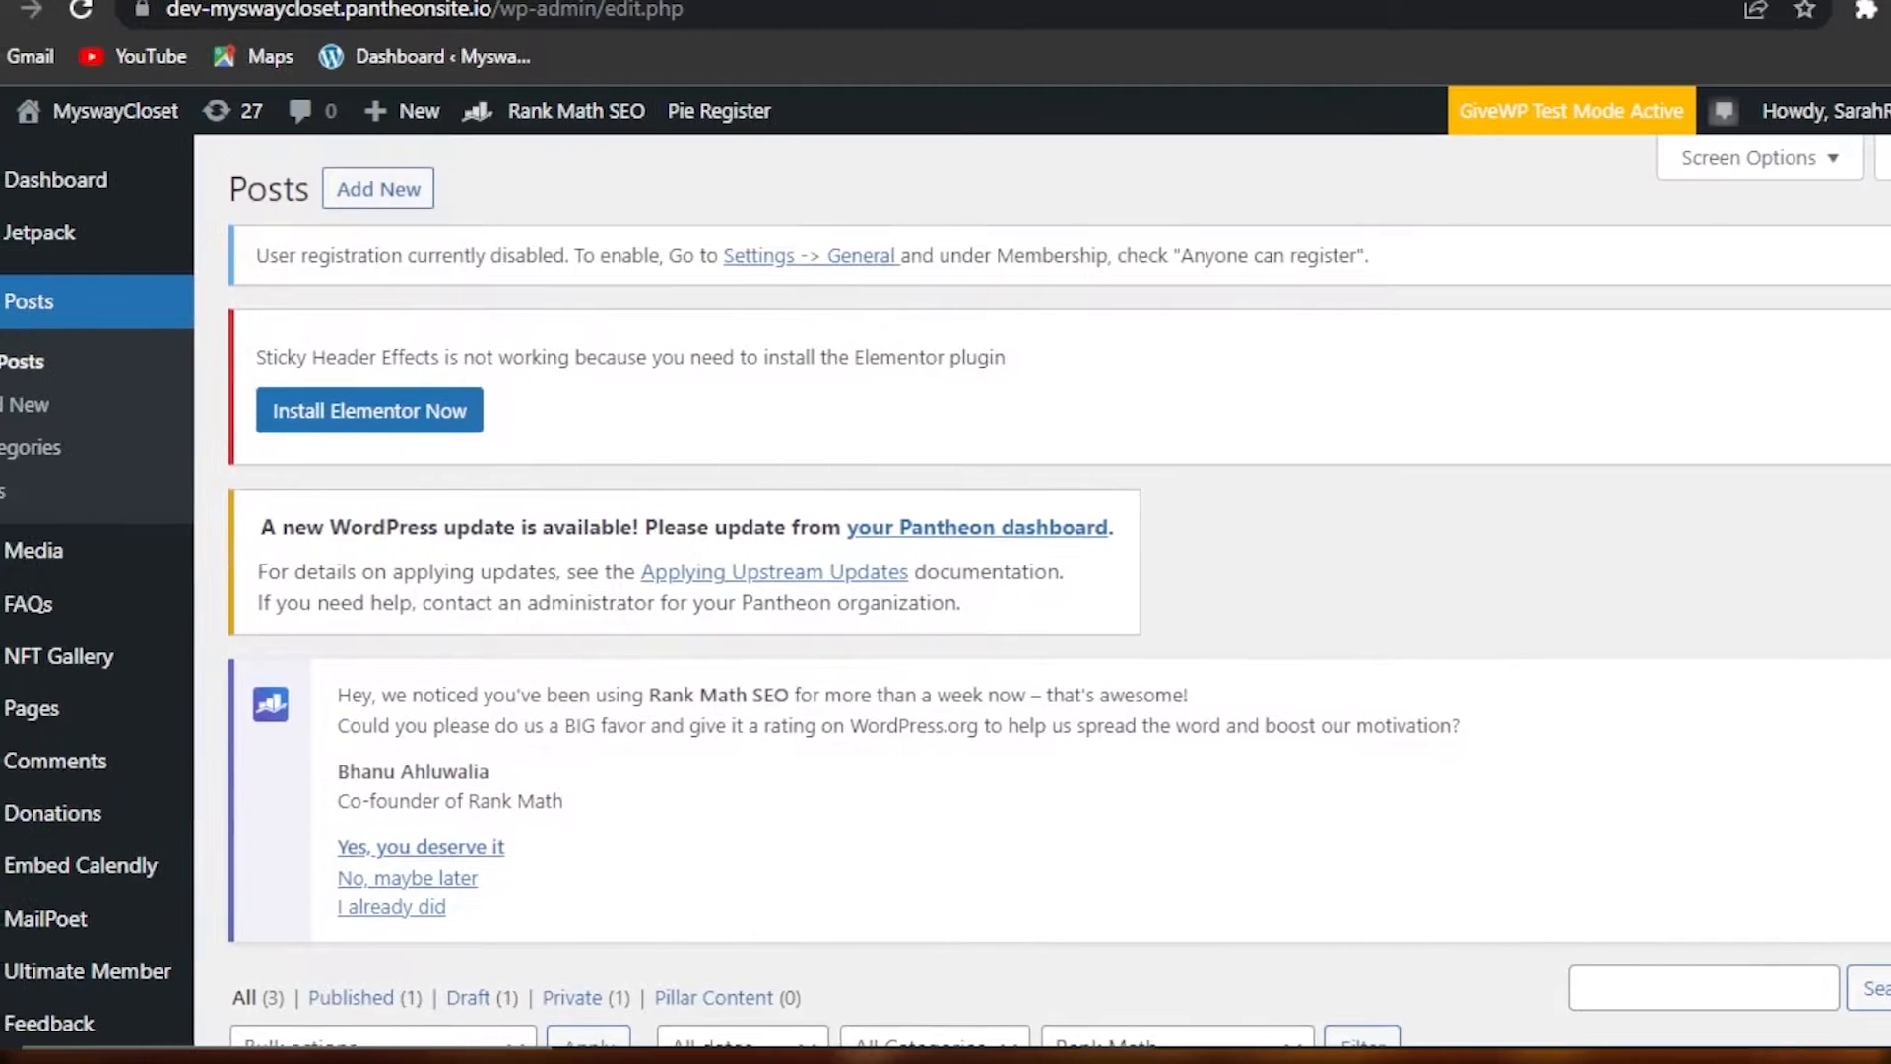
click(94, 193)
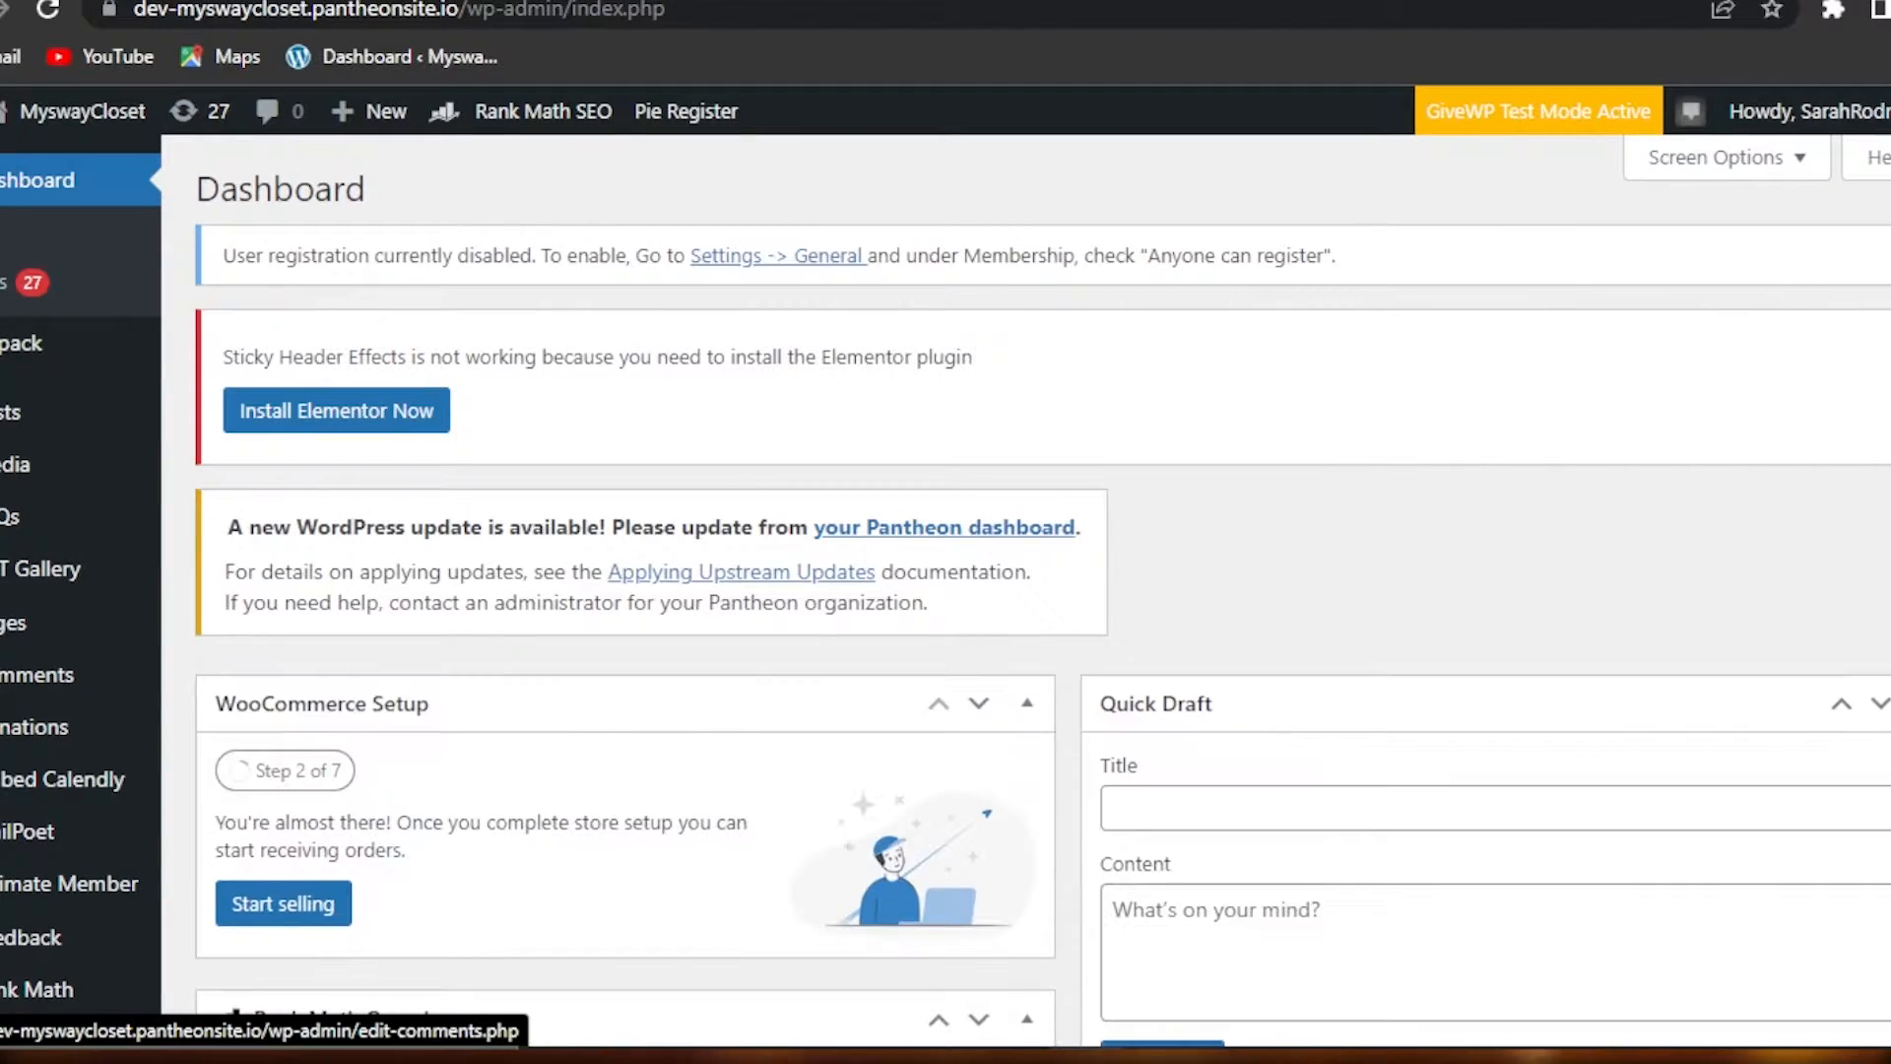
scroll(1024, 591, down, 3)
scroll(410, 150, down, 9)
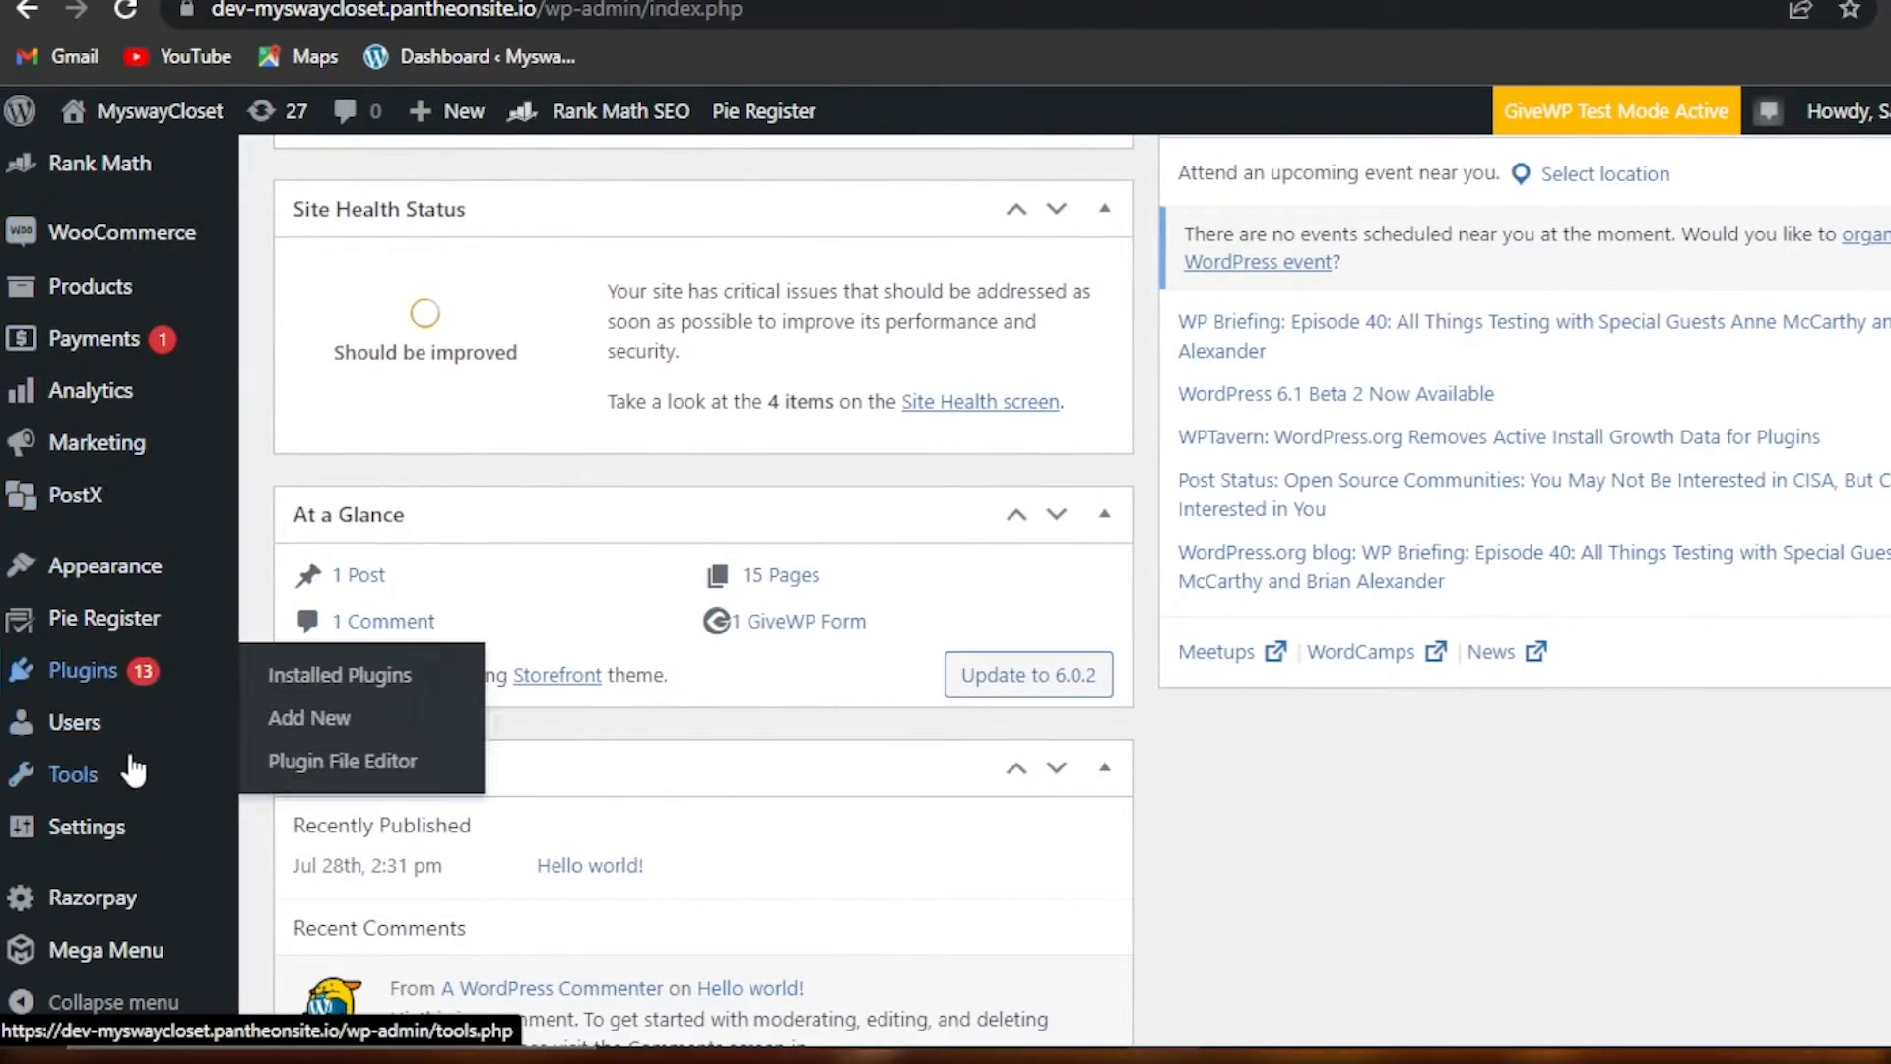
mouse_move(39, 666)
click(303, 729)
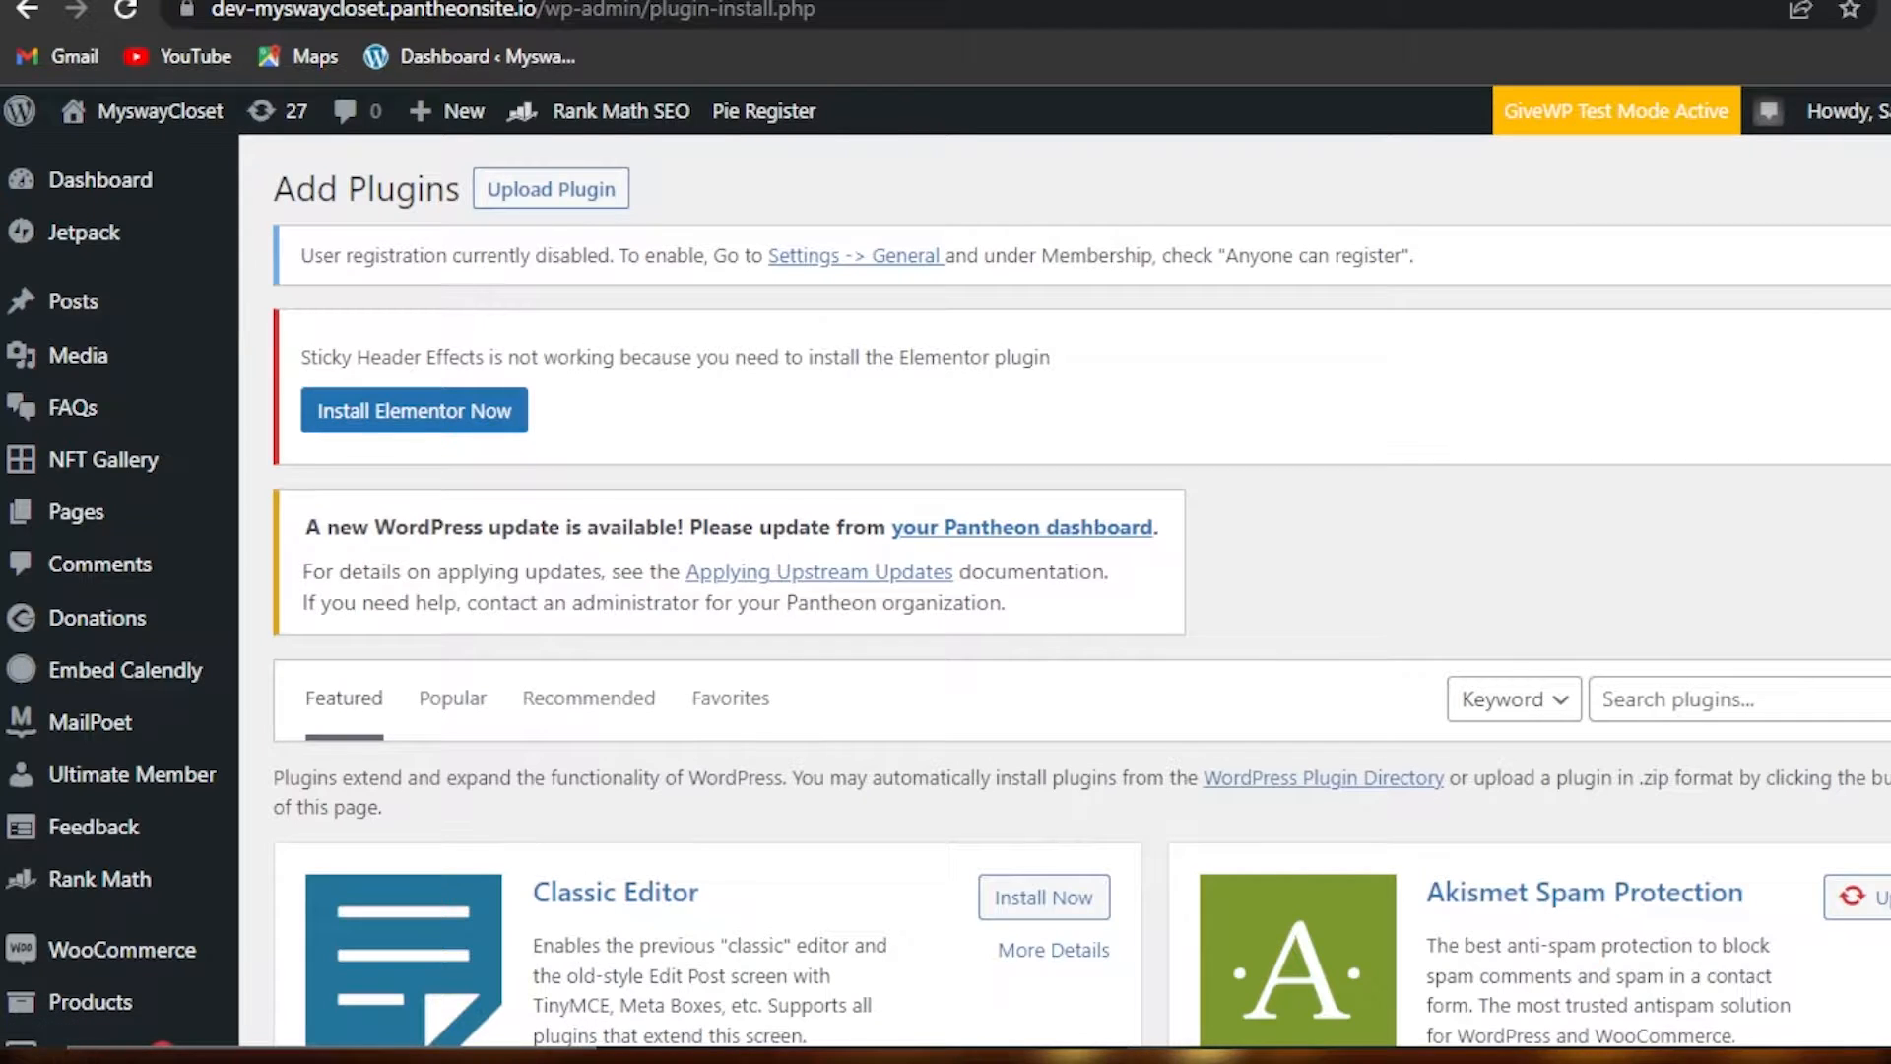
- Search the plugin directory for "content view"
scroll(1789, 409, down, 5)
scroll(1829, 278, up, 1)
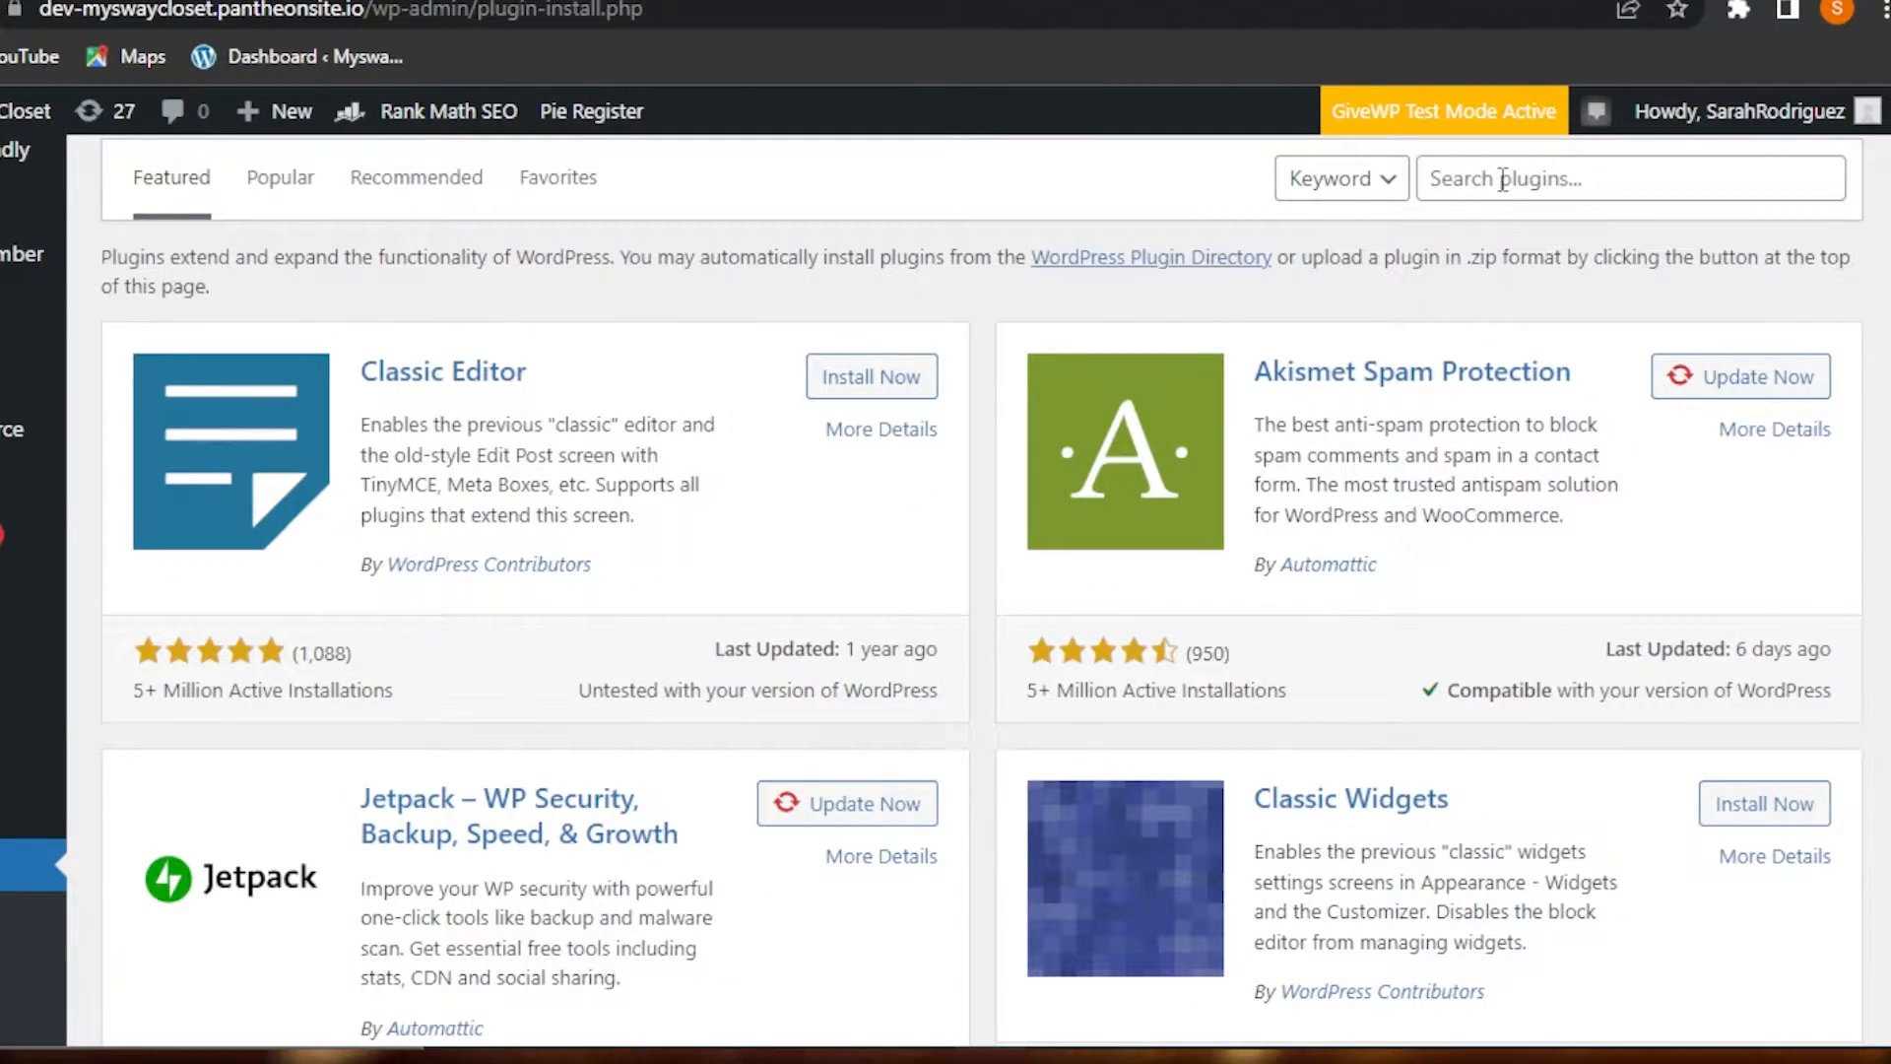
click(1502, 180)
text(content view)
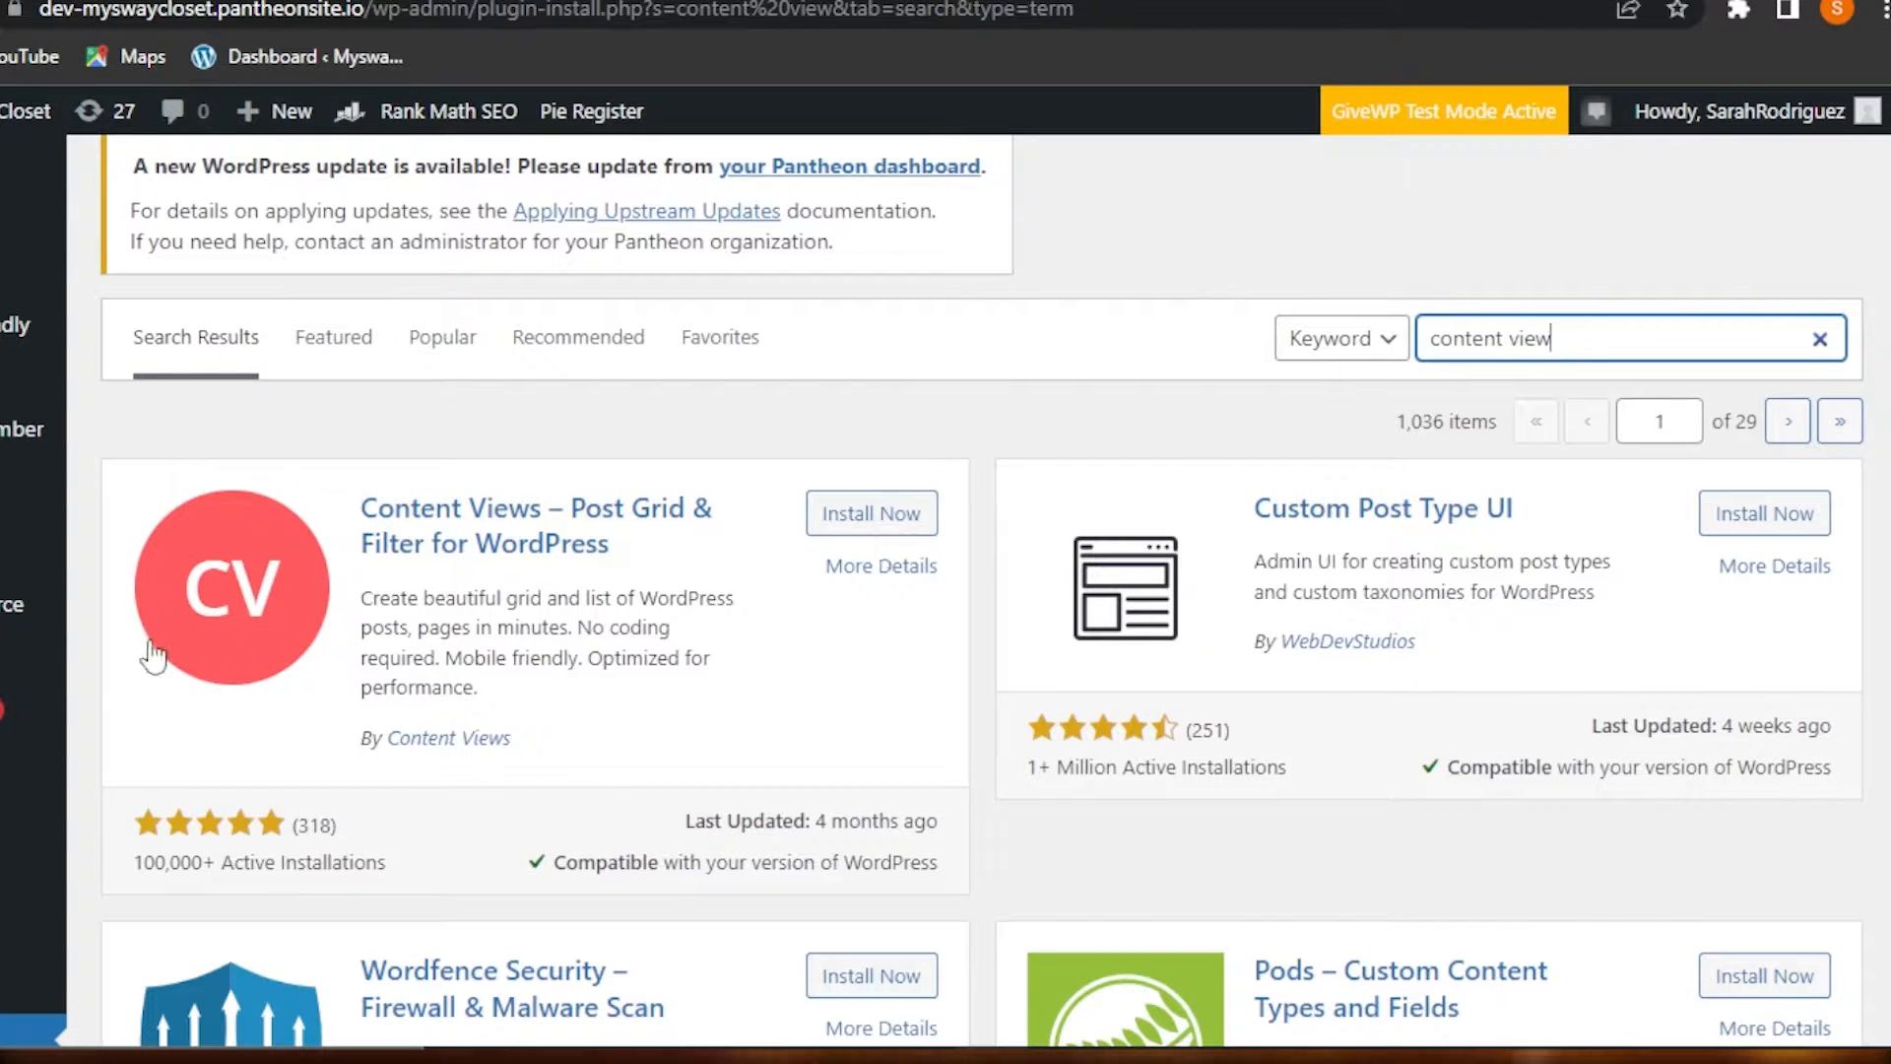
- Install and activate the plugin Content Views – Post Grid & Filter for WordPress
drag(136, 863, 394, 883)
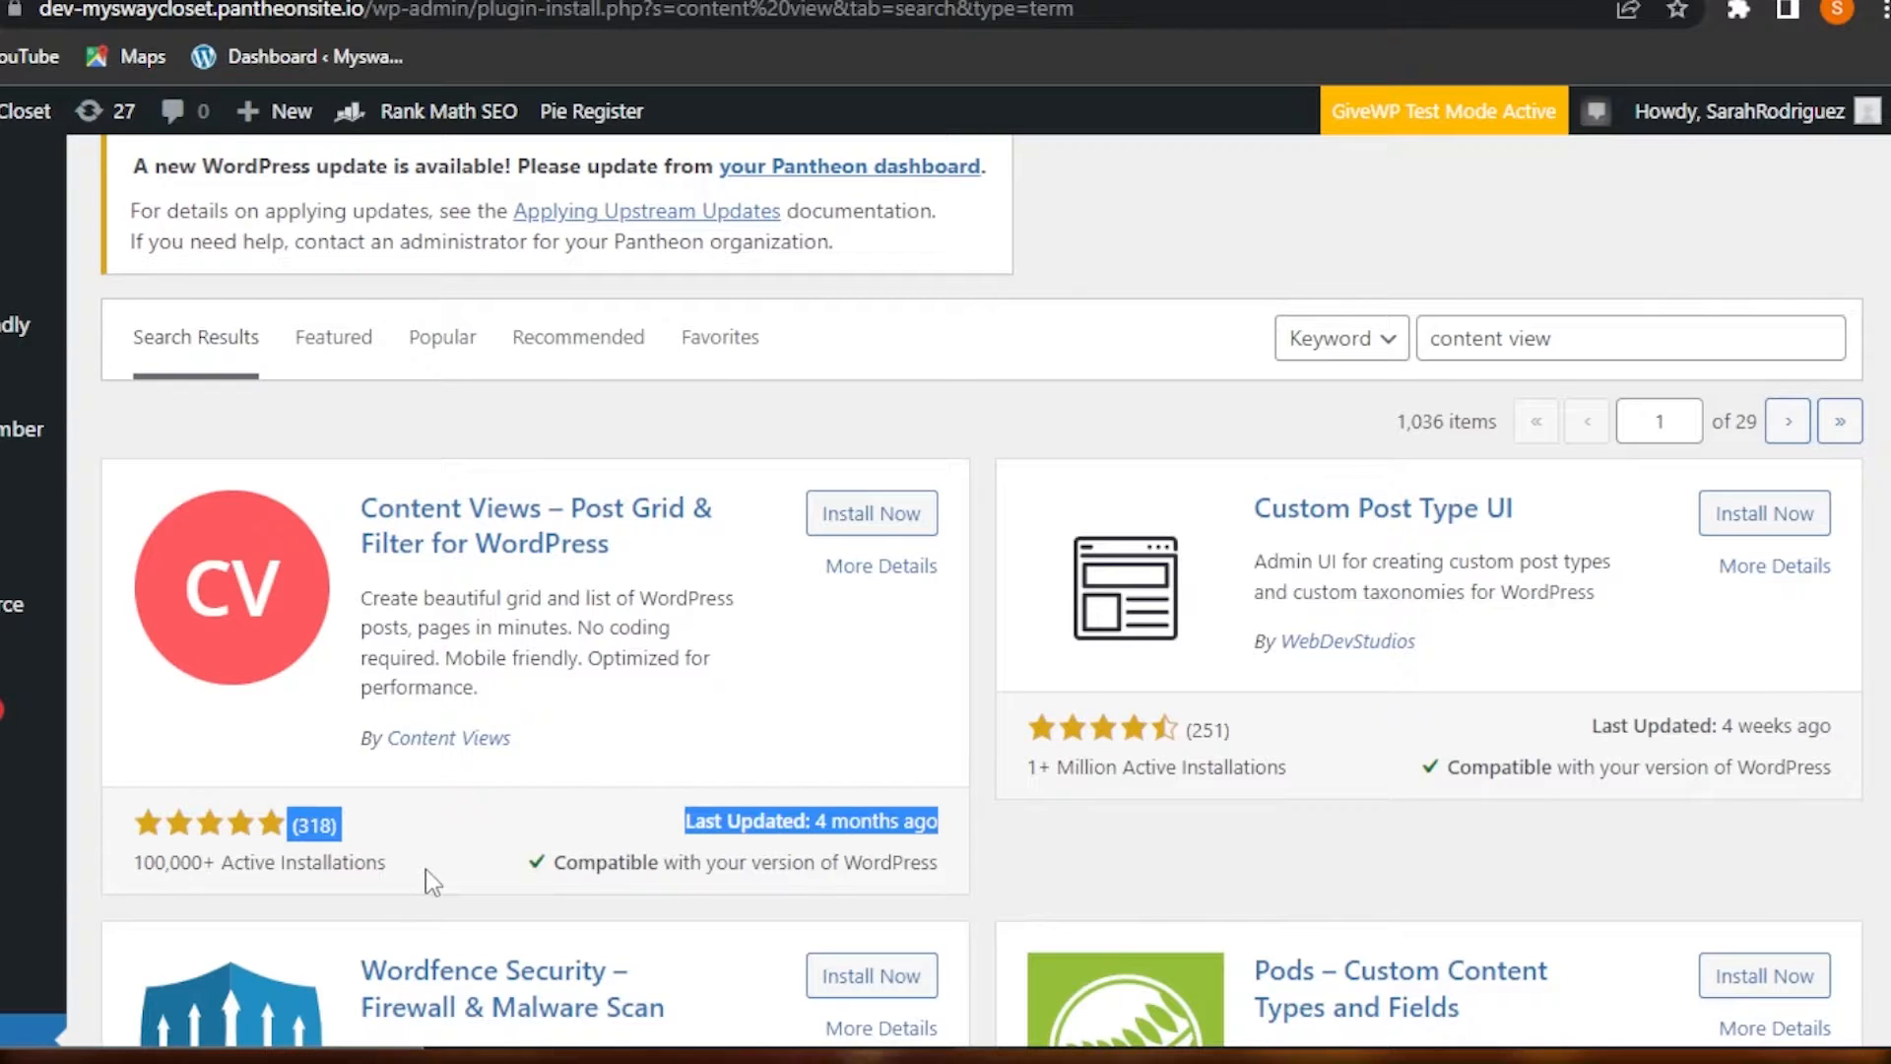
click(425, 869)
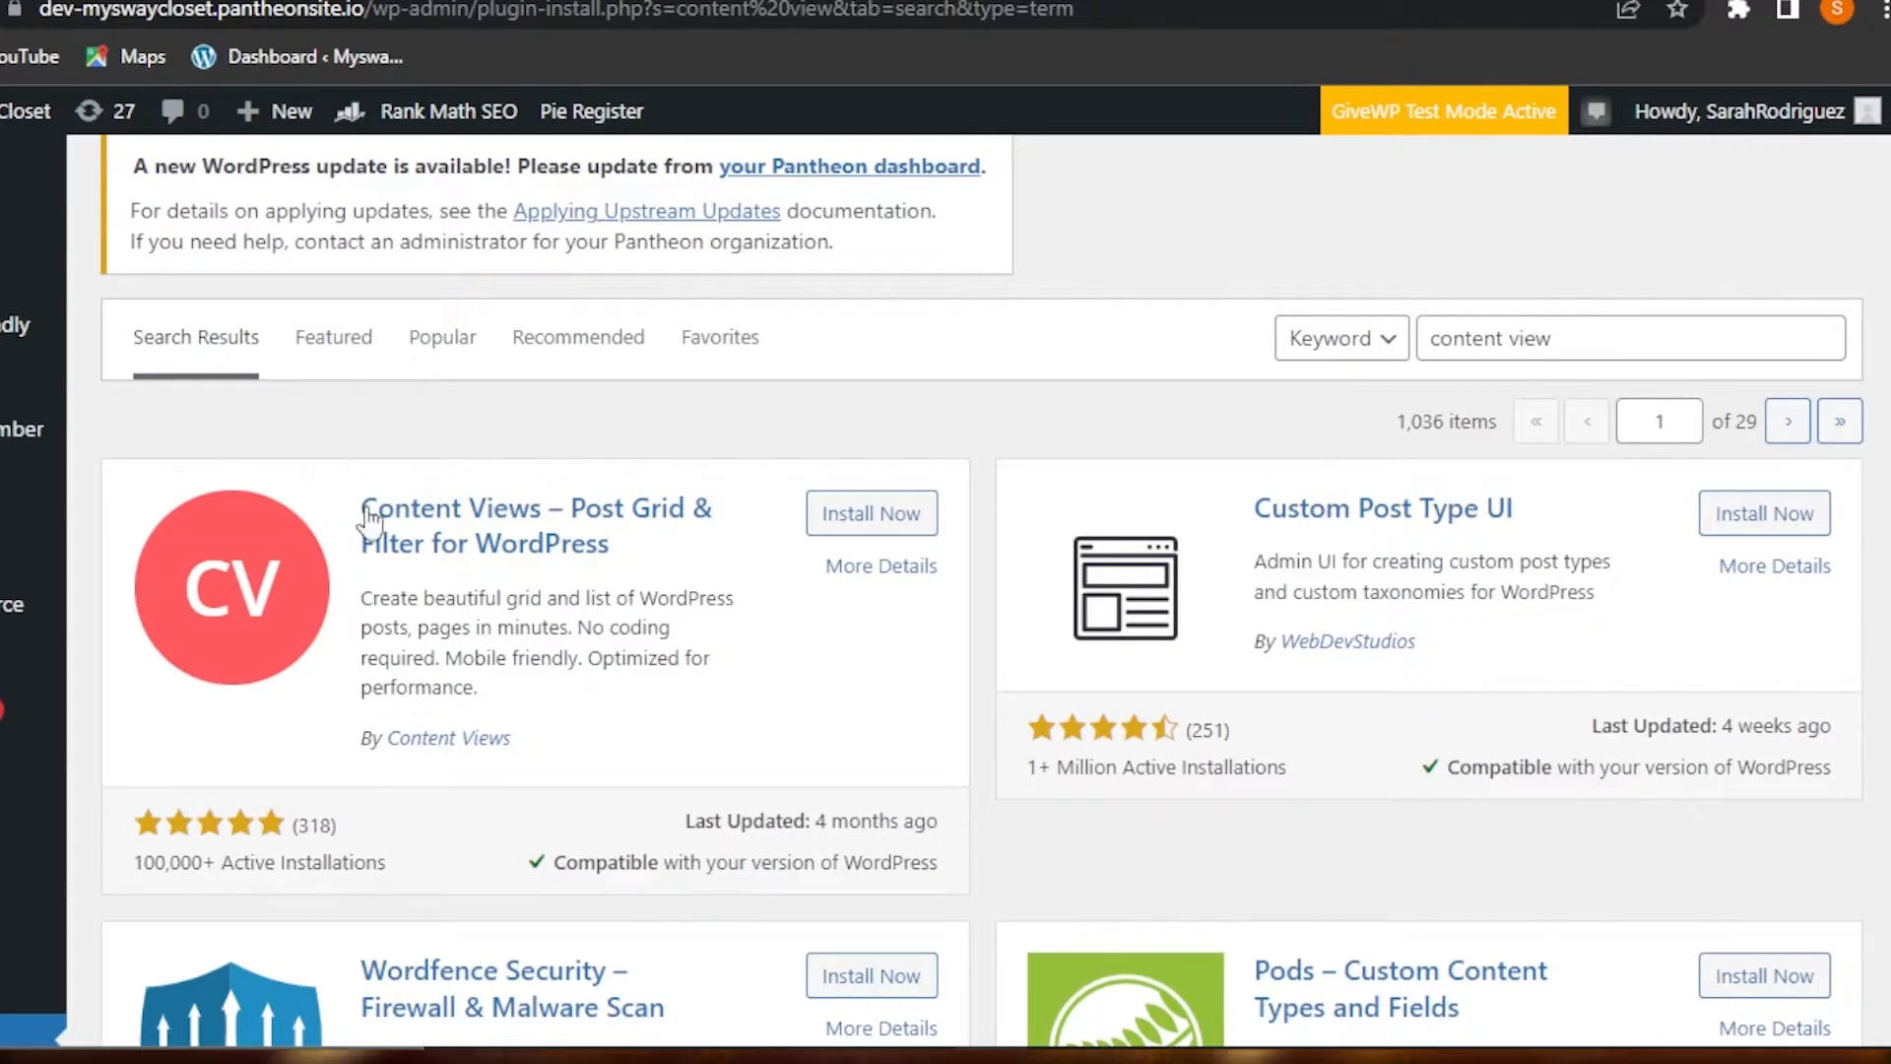
click(836, 512)
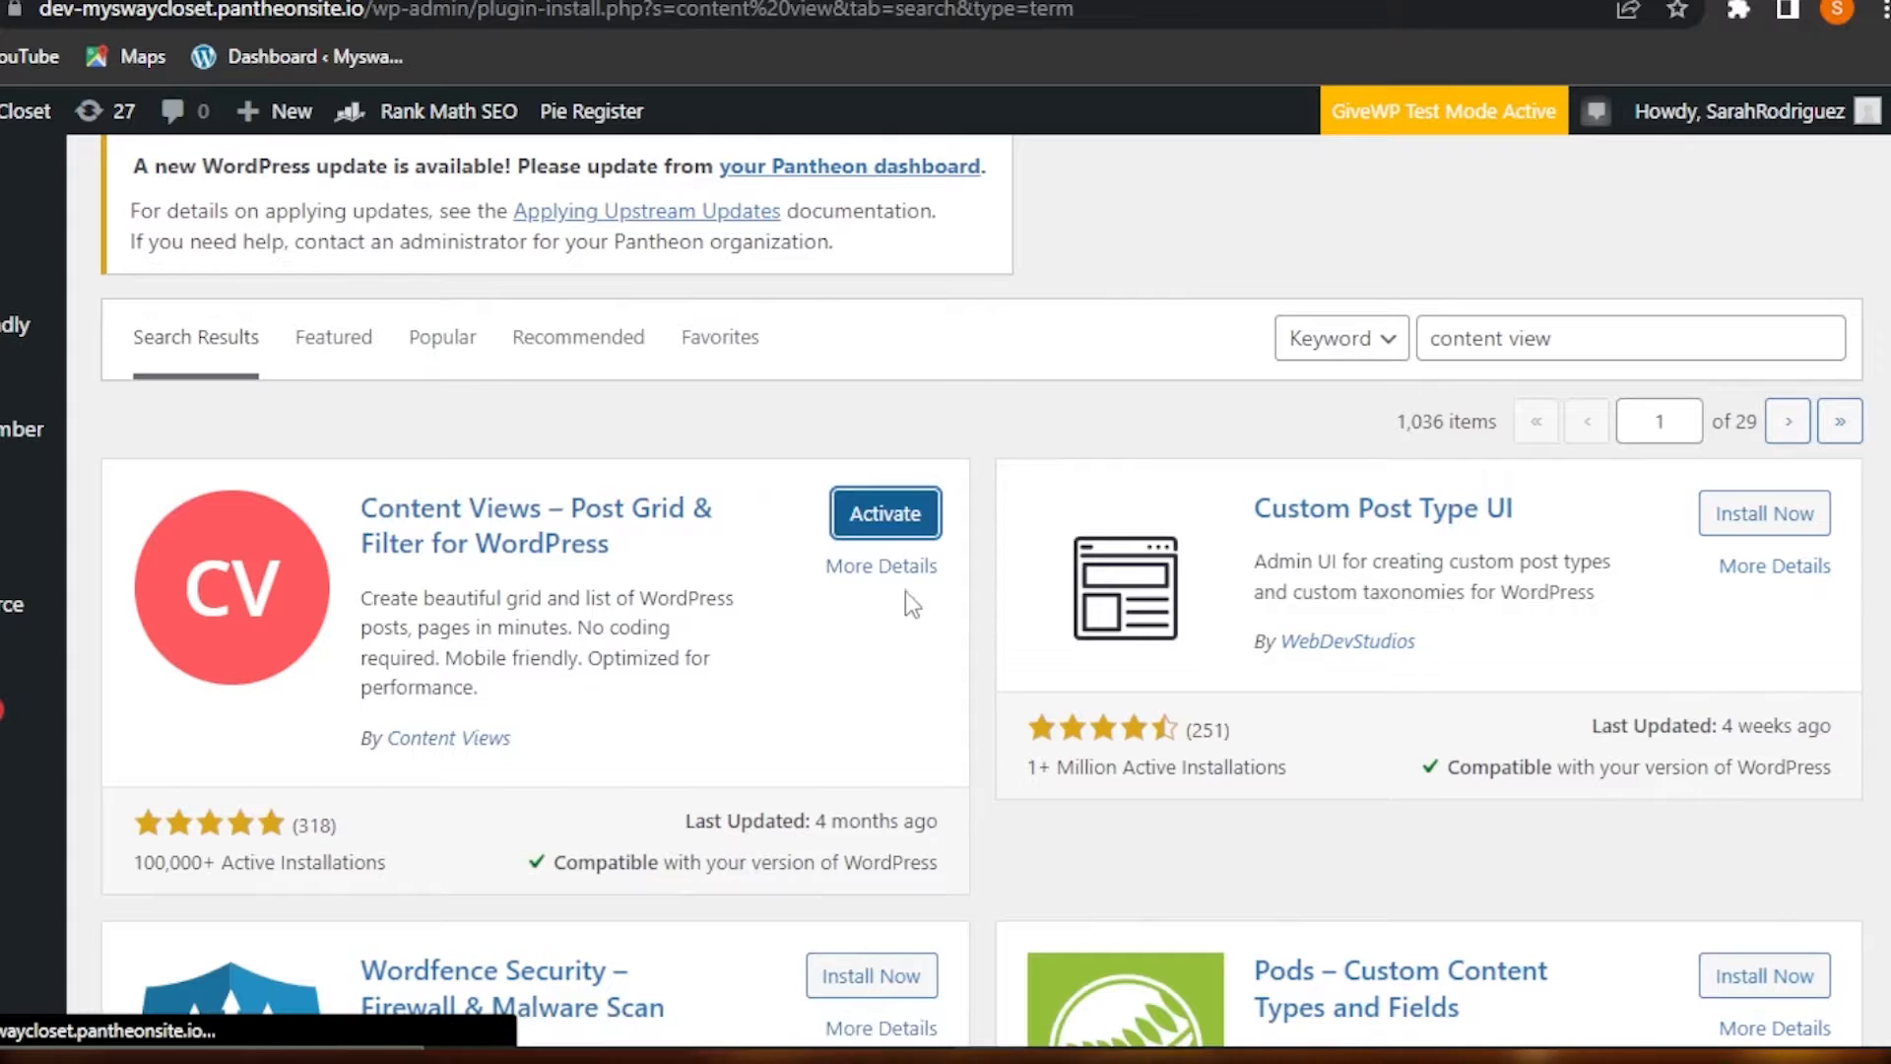
click(837, 516)
- Start adding a new view from the Content Views list of views
scroll(945, 591, down, 3)
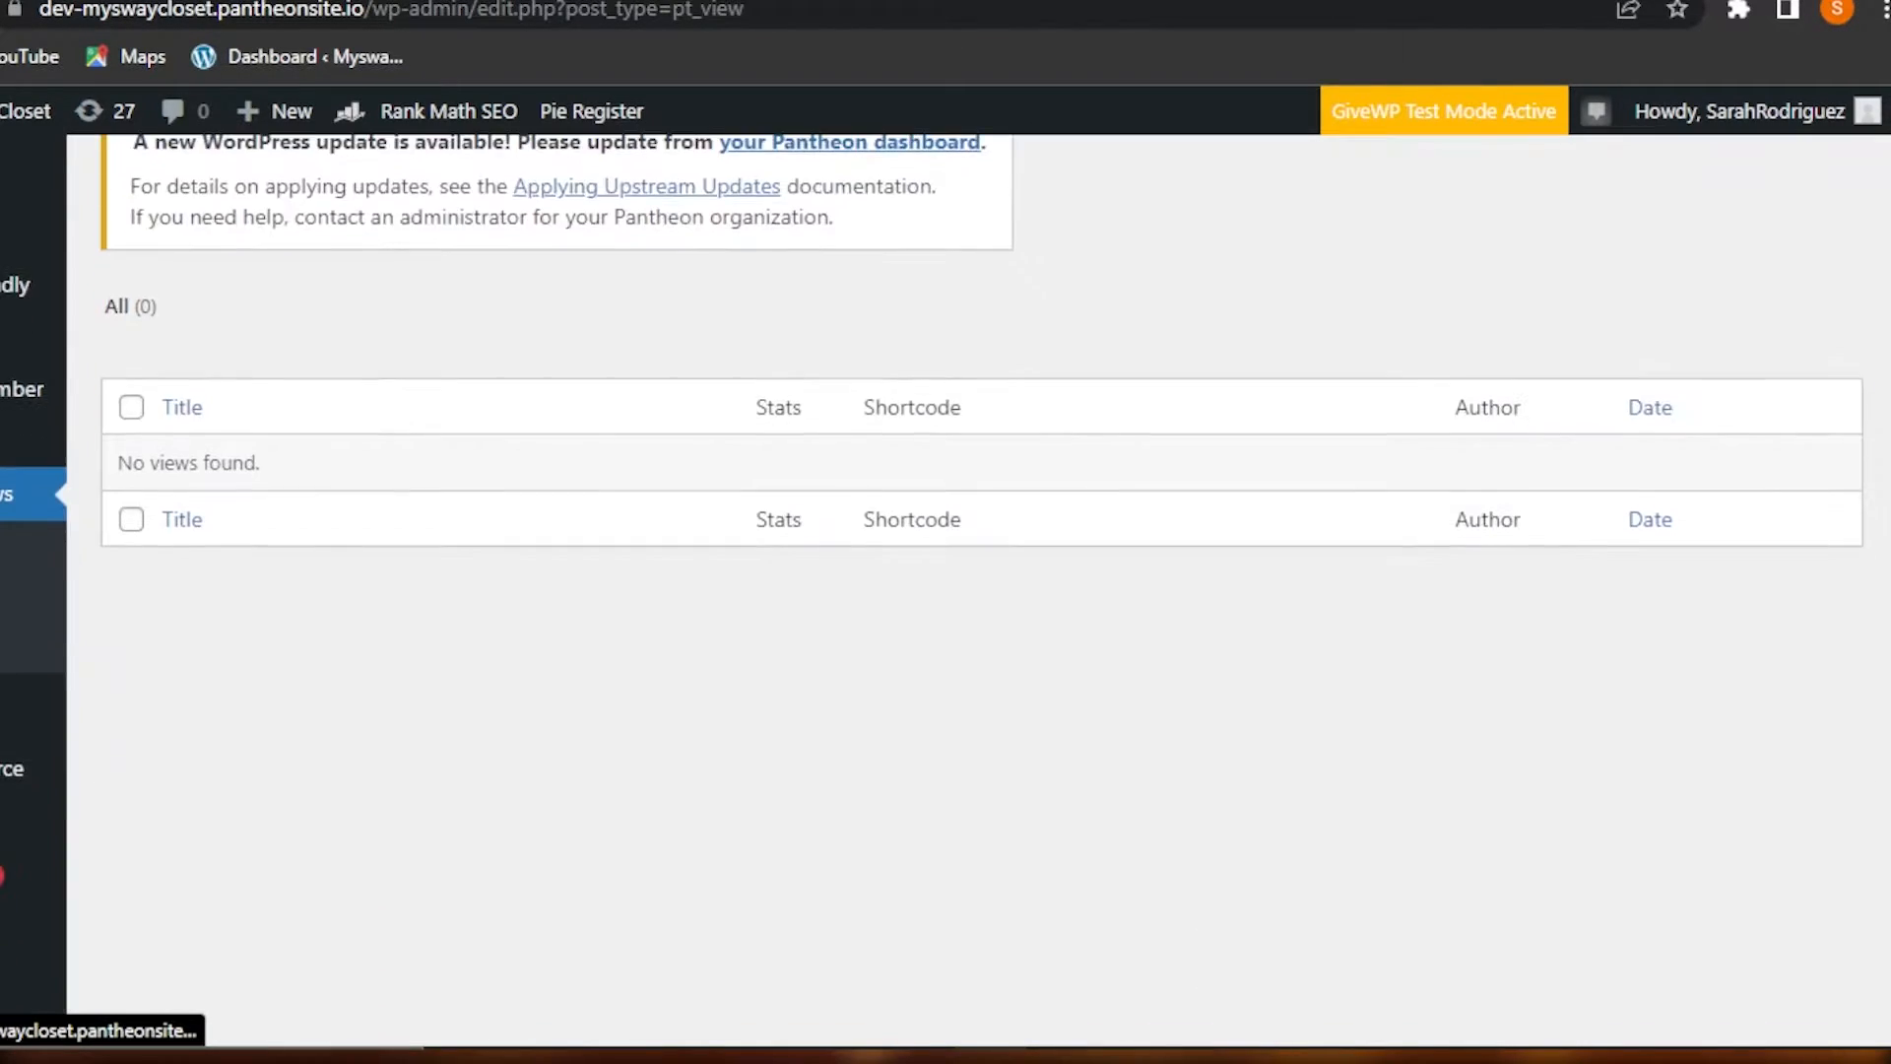
scroll(945, 591, up, 3)
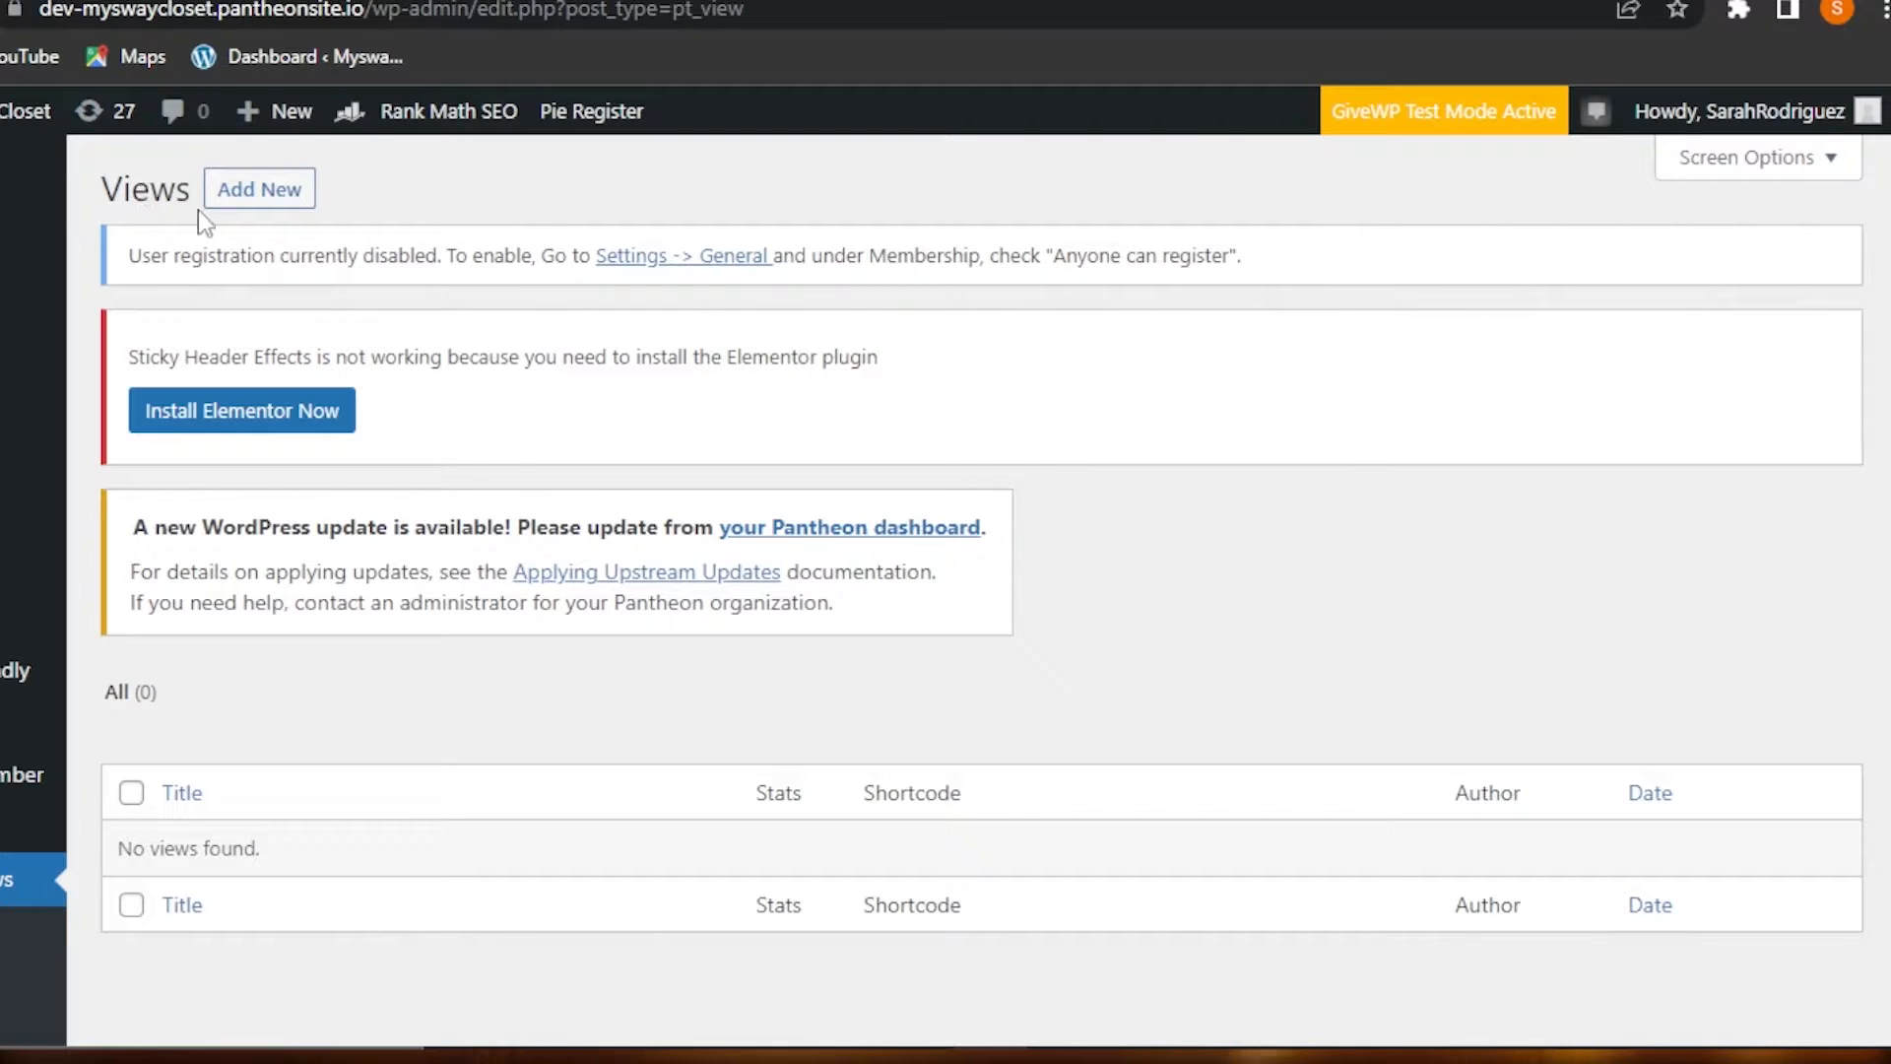
scroll(946, 591, down, 5)
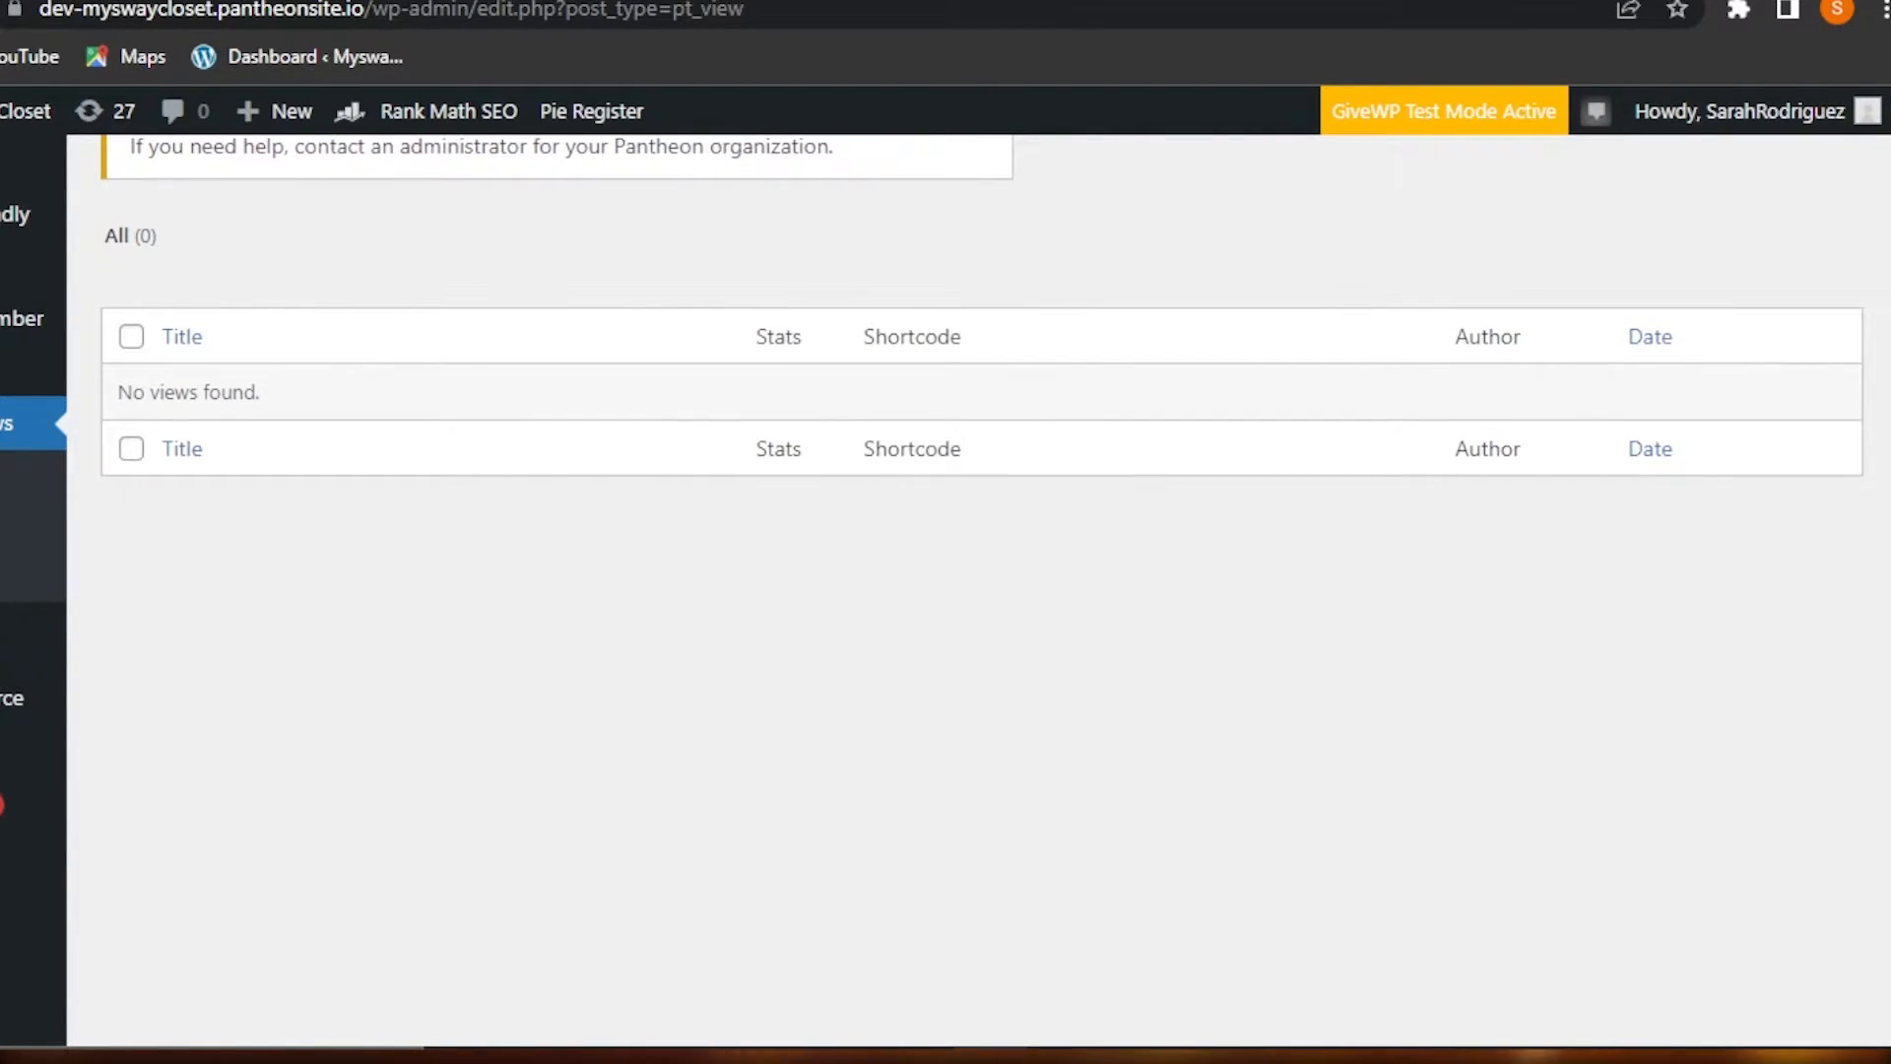
scroll(946, 590, up, 5)
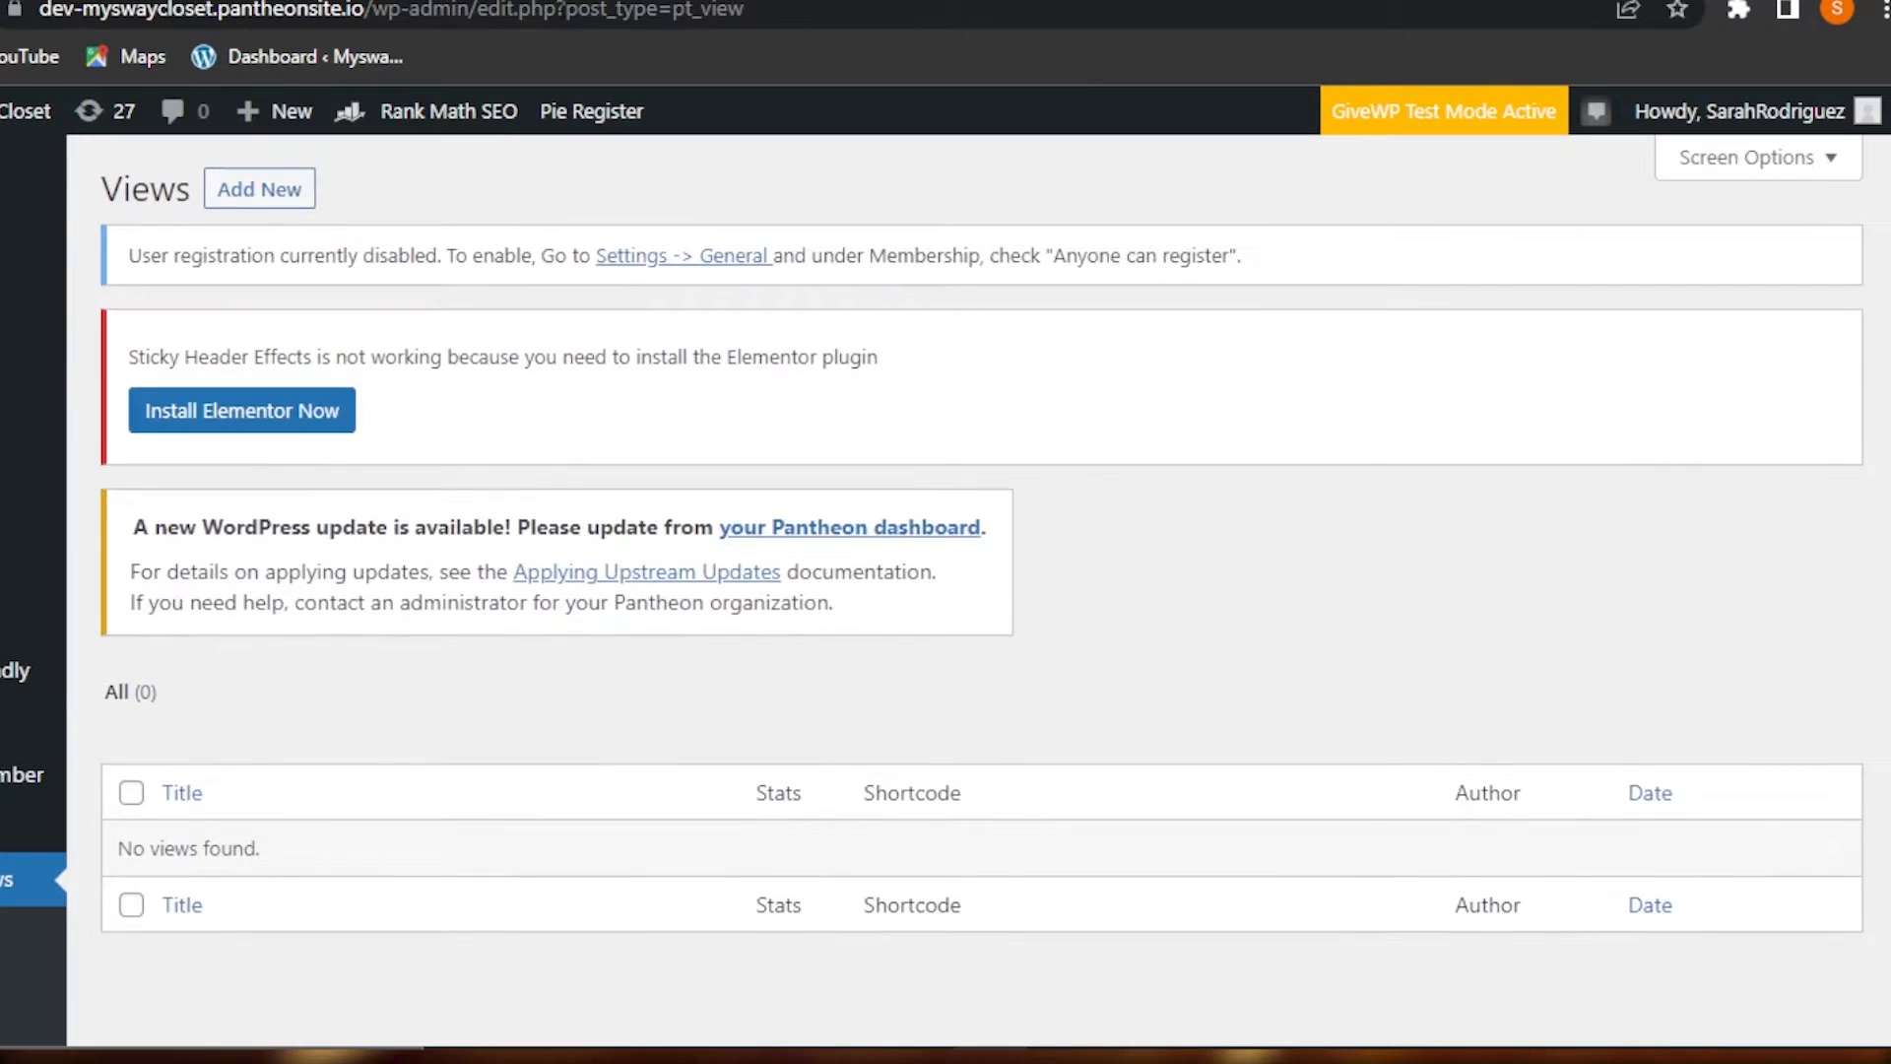
click(262, 187)
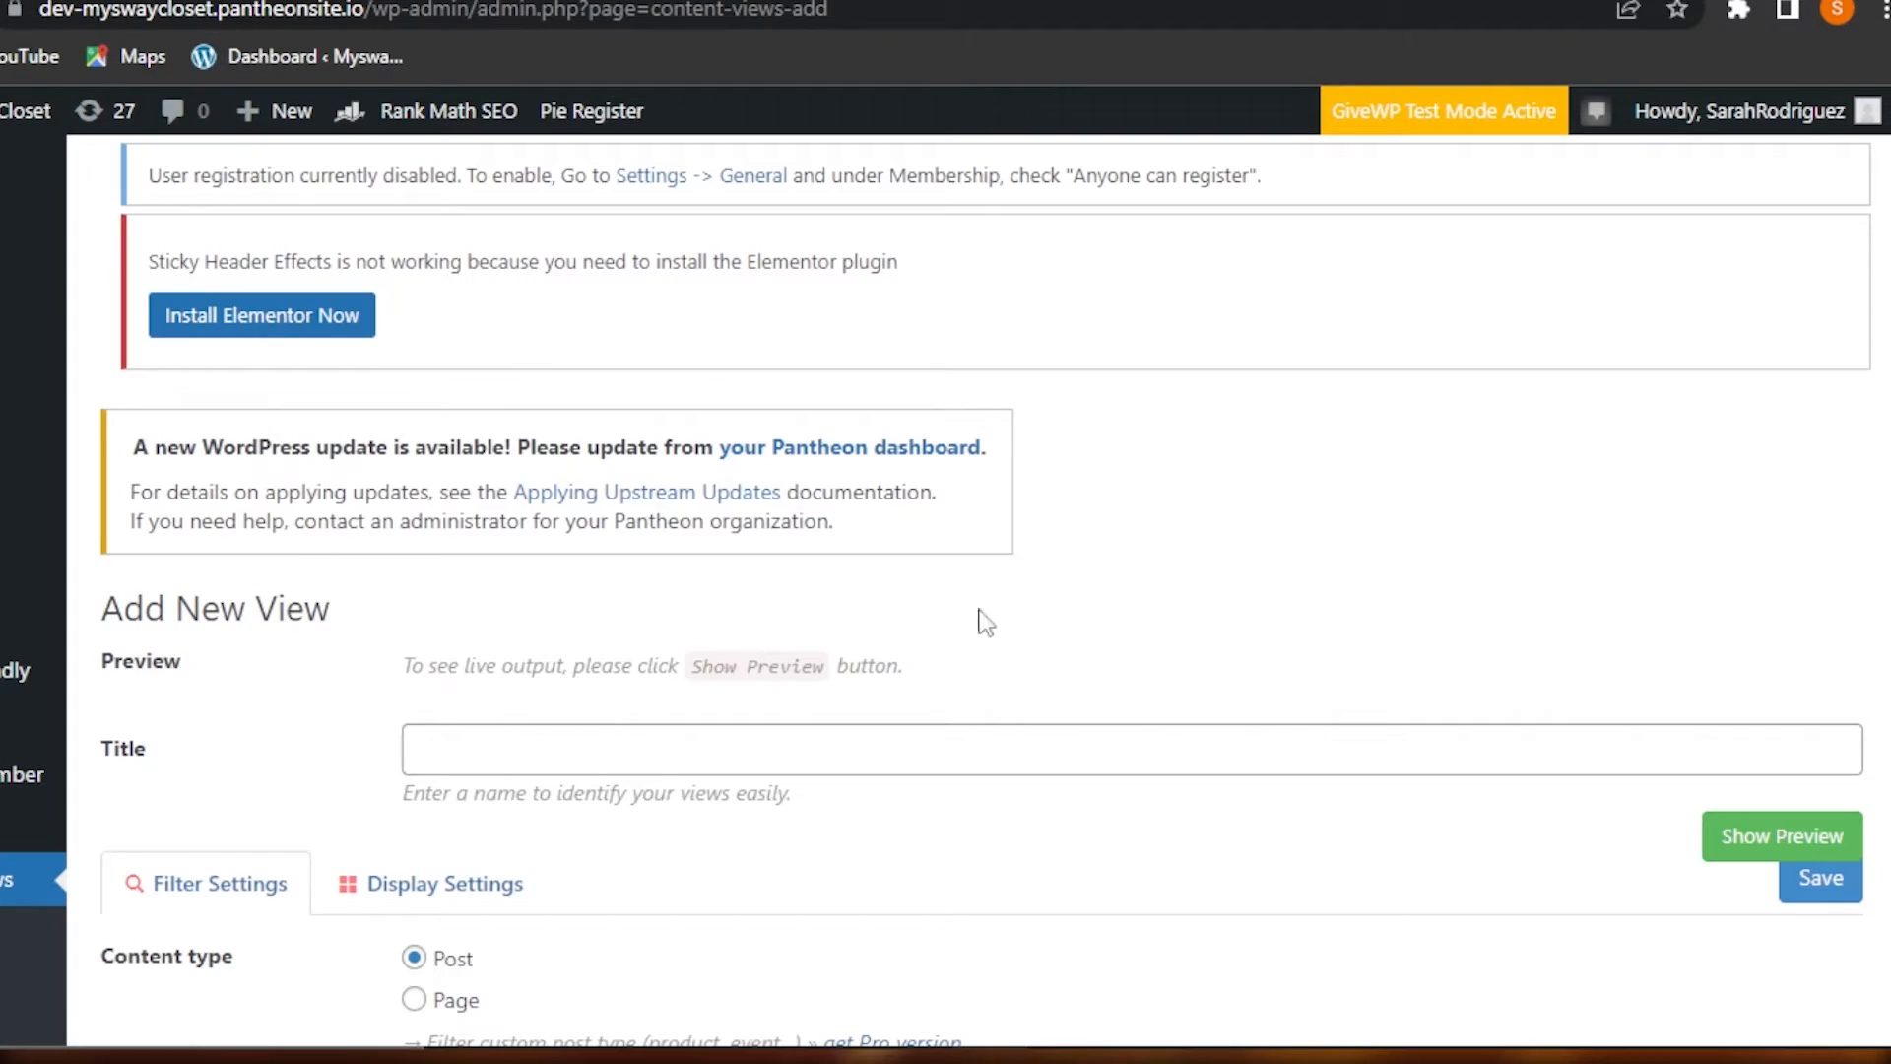
- Review the new view's form and title the view TEST VIEW
scroll(1837, 519, down, 5)
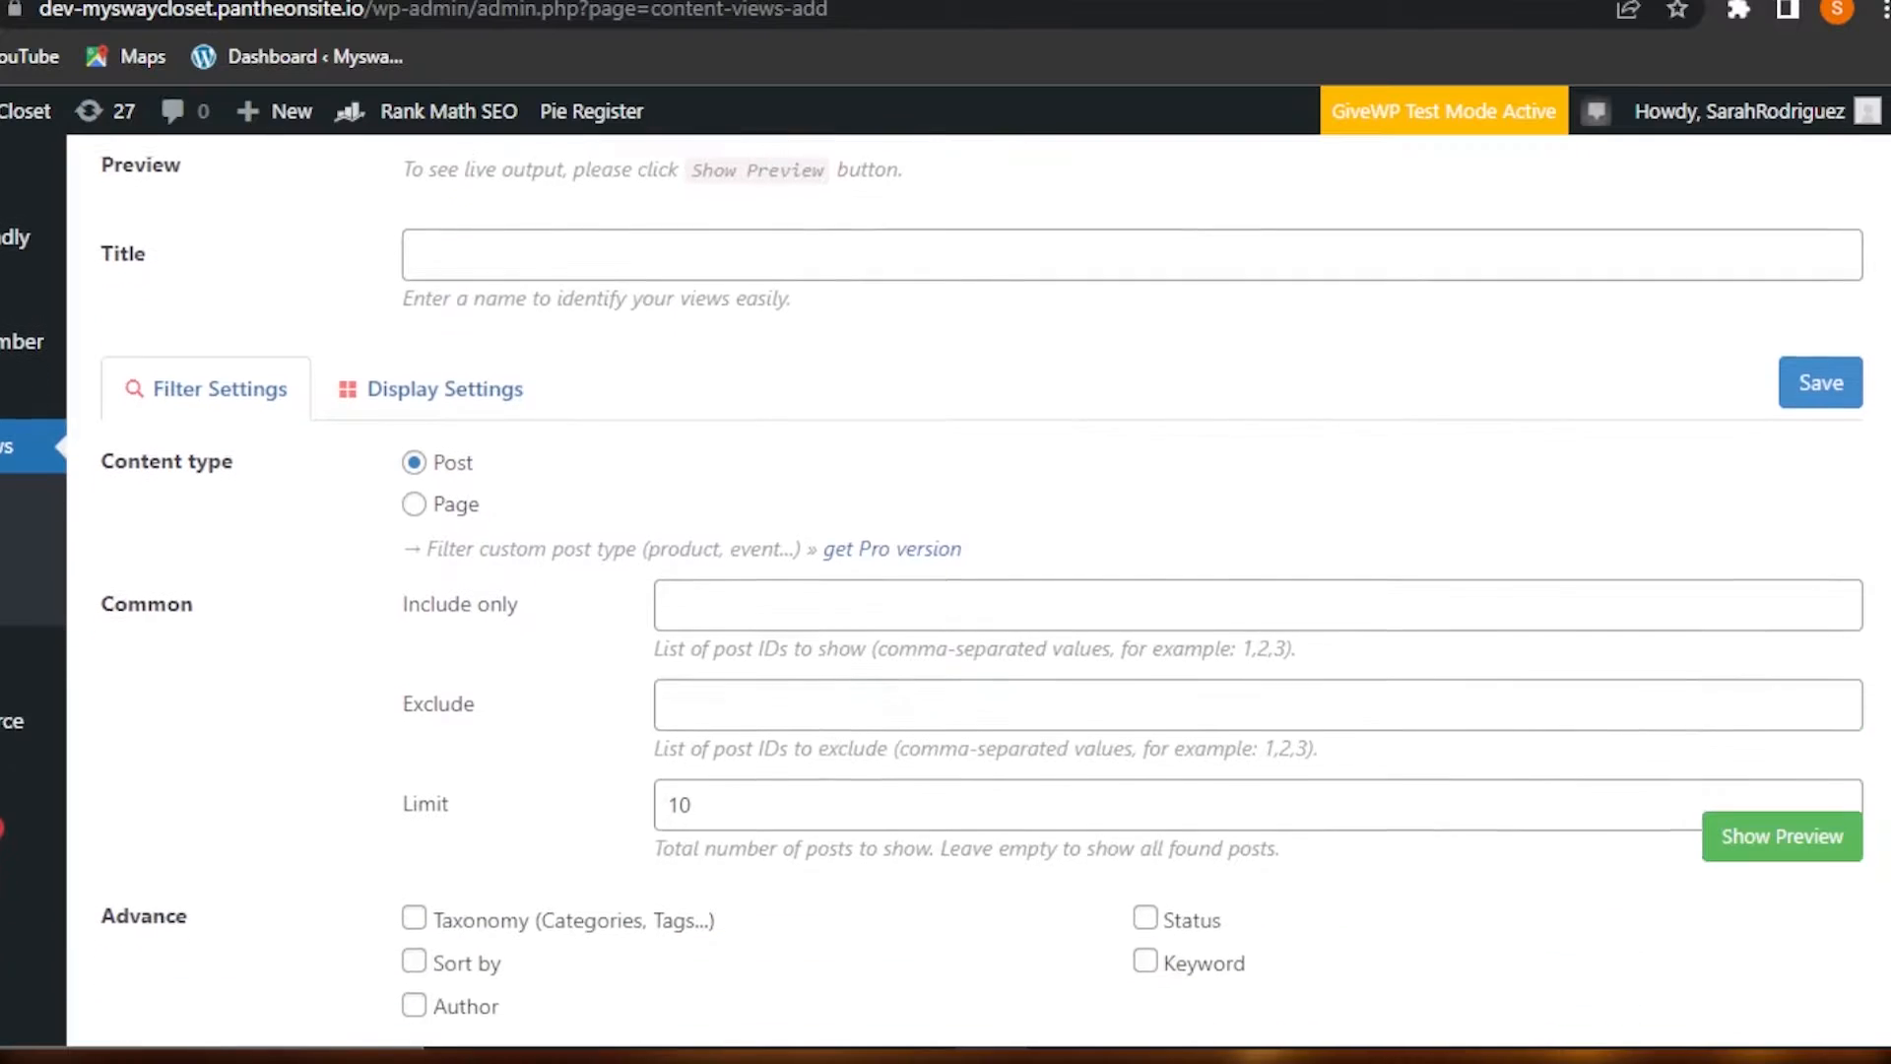
scroll(946, 591, down, 3)
scroll(946, 591, up, 4)
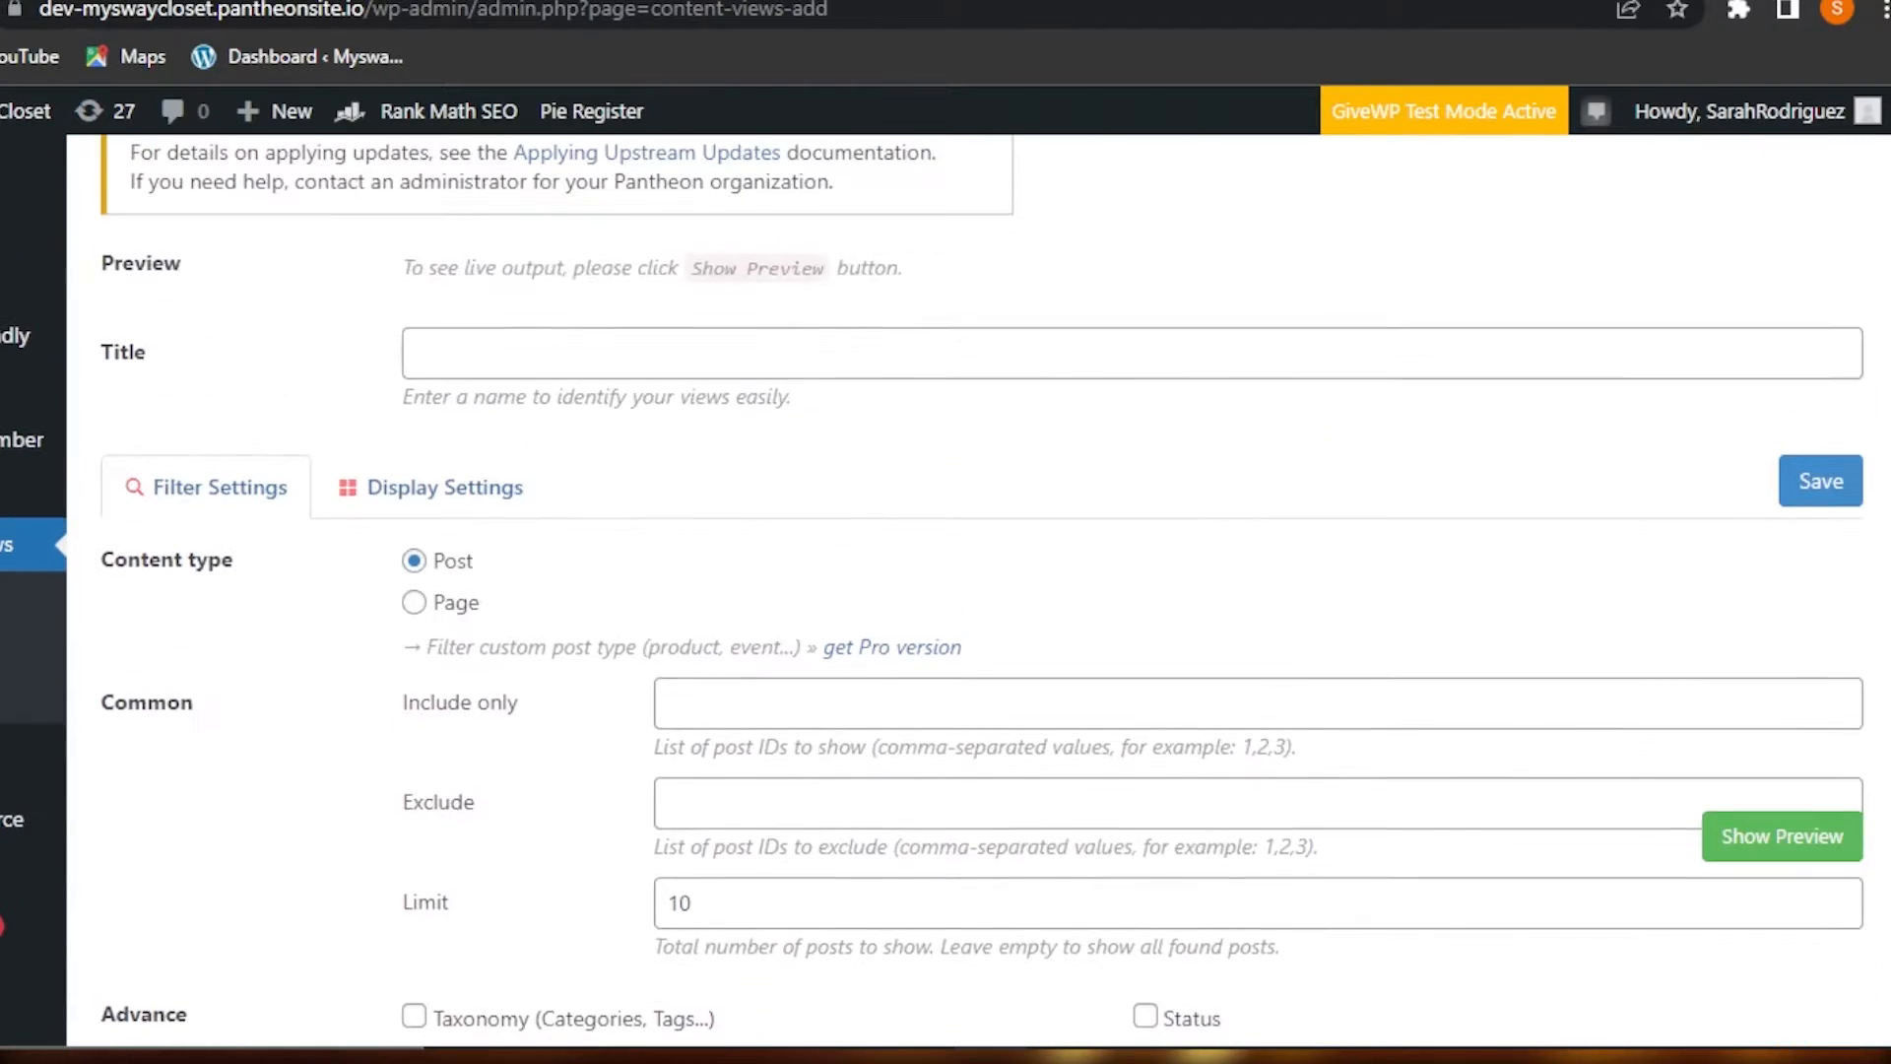
scroll(946, 591, up, 1)
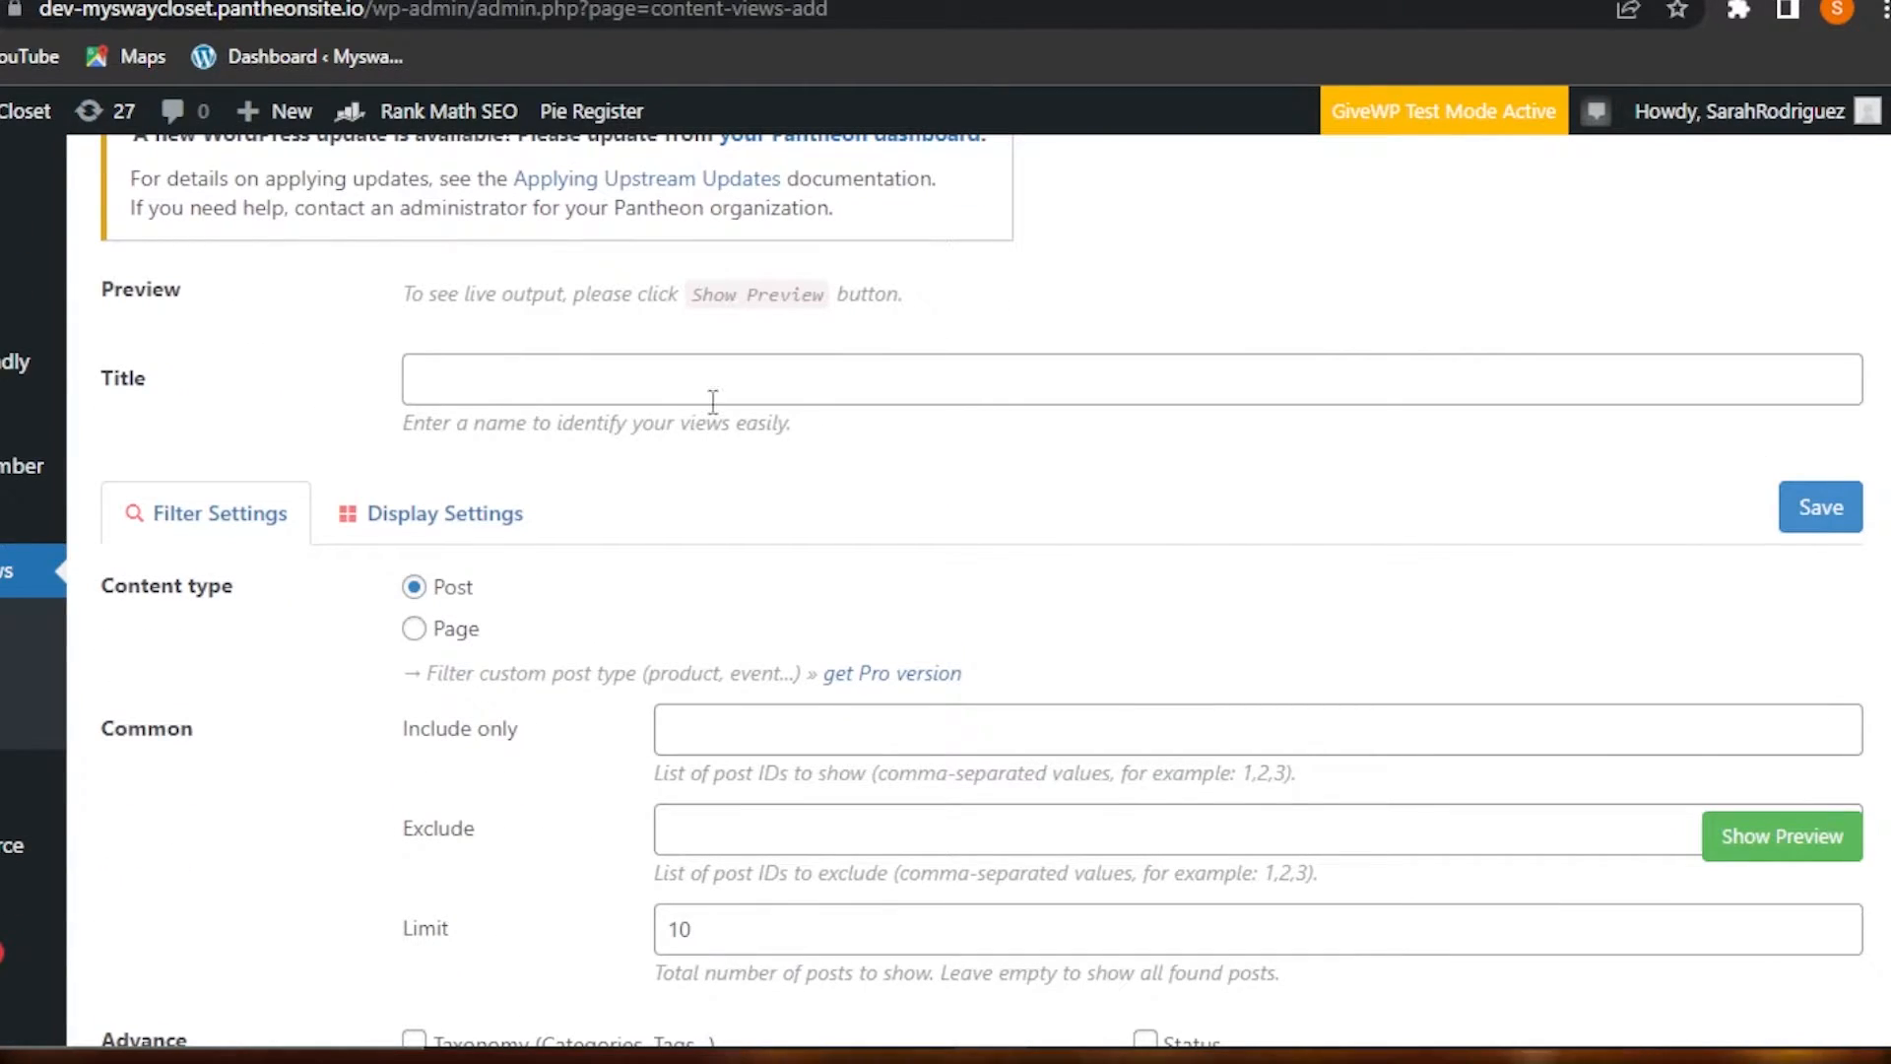
scroll(1427, 490, up, 3)
scroll(519, 362, down, 4)
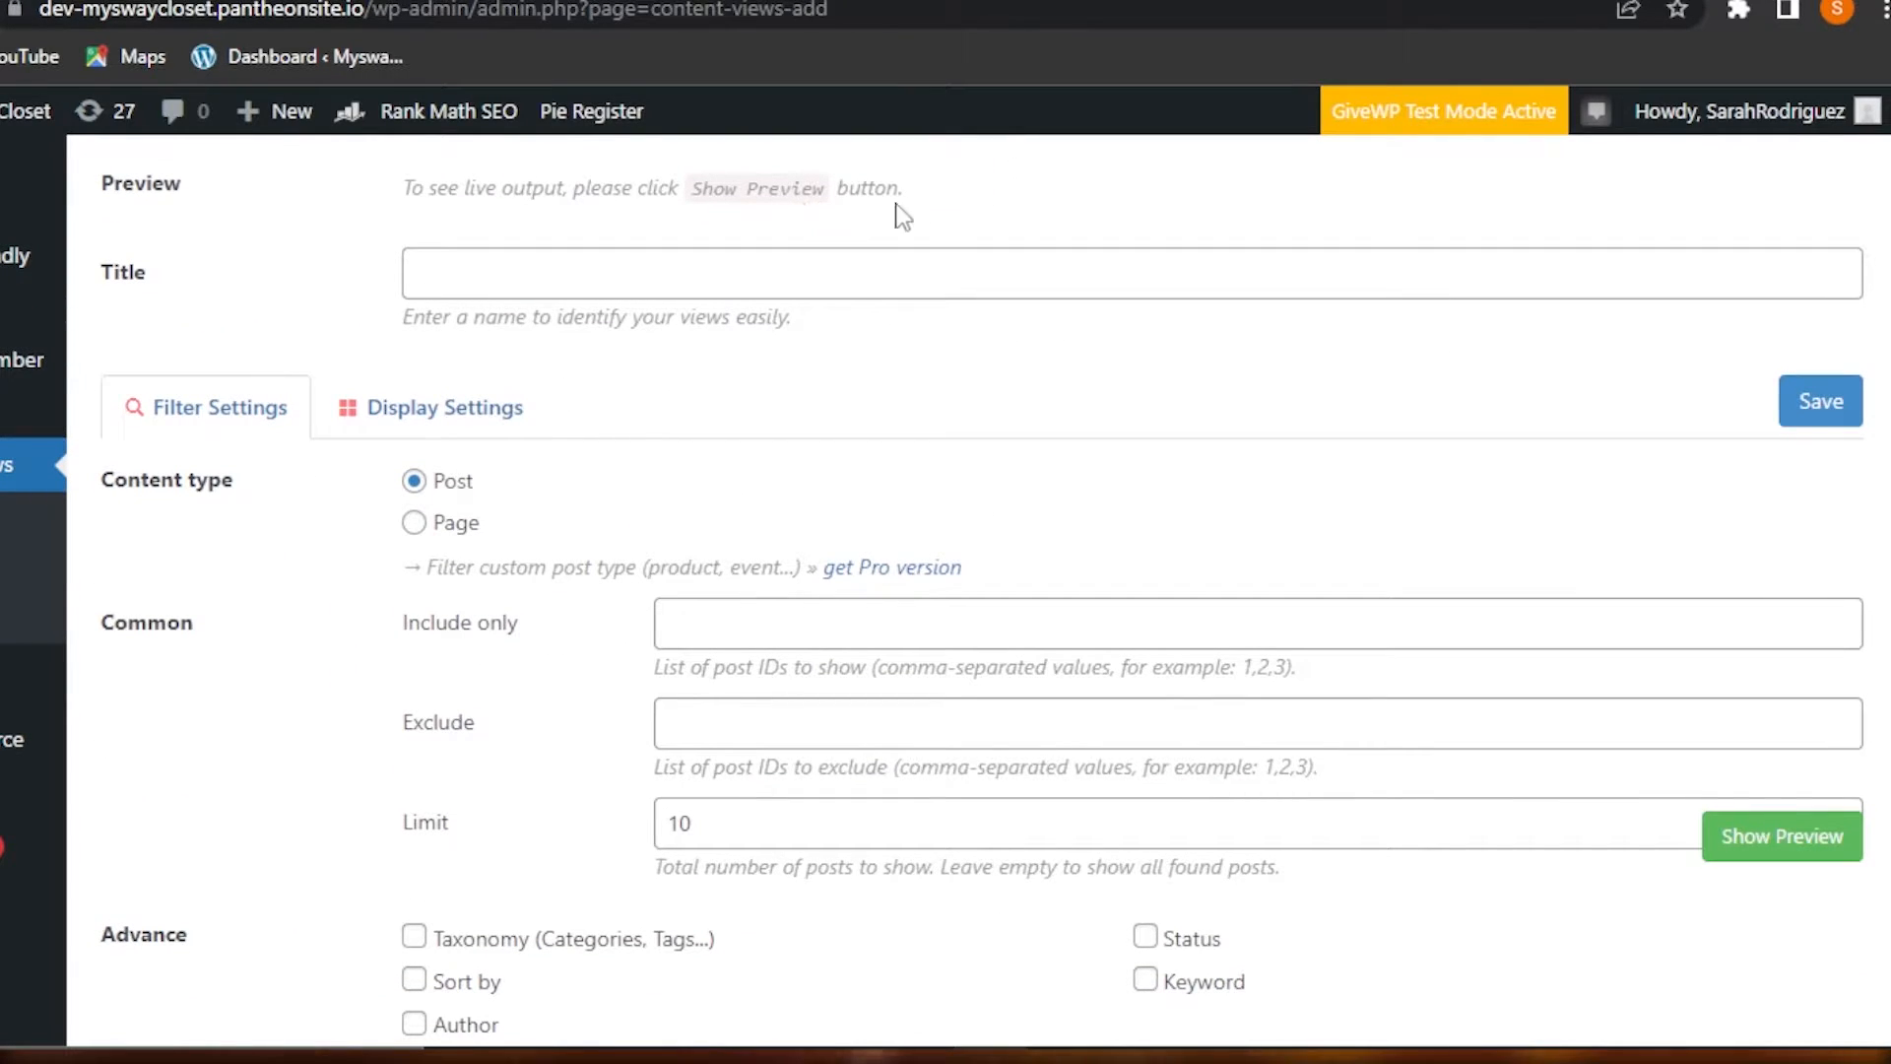
click(478, 275)
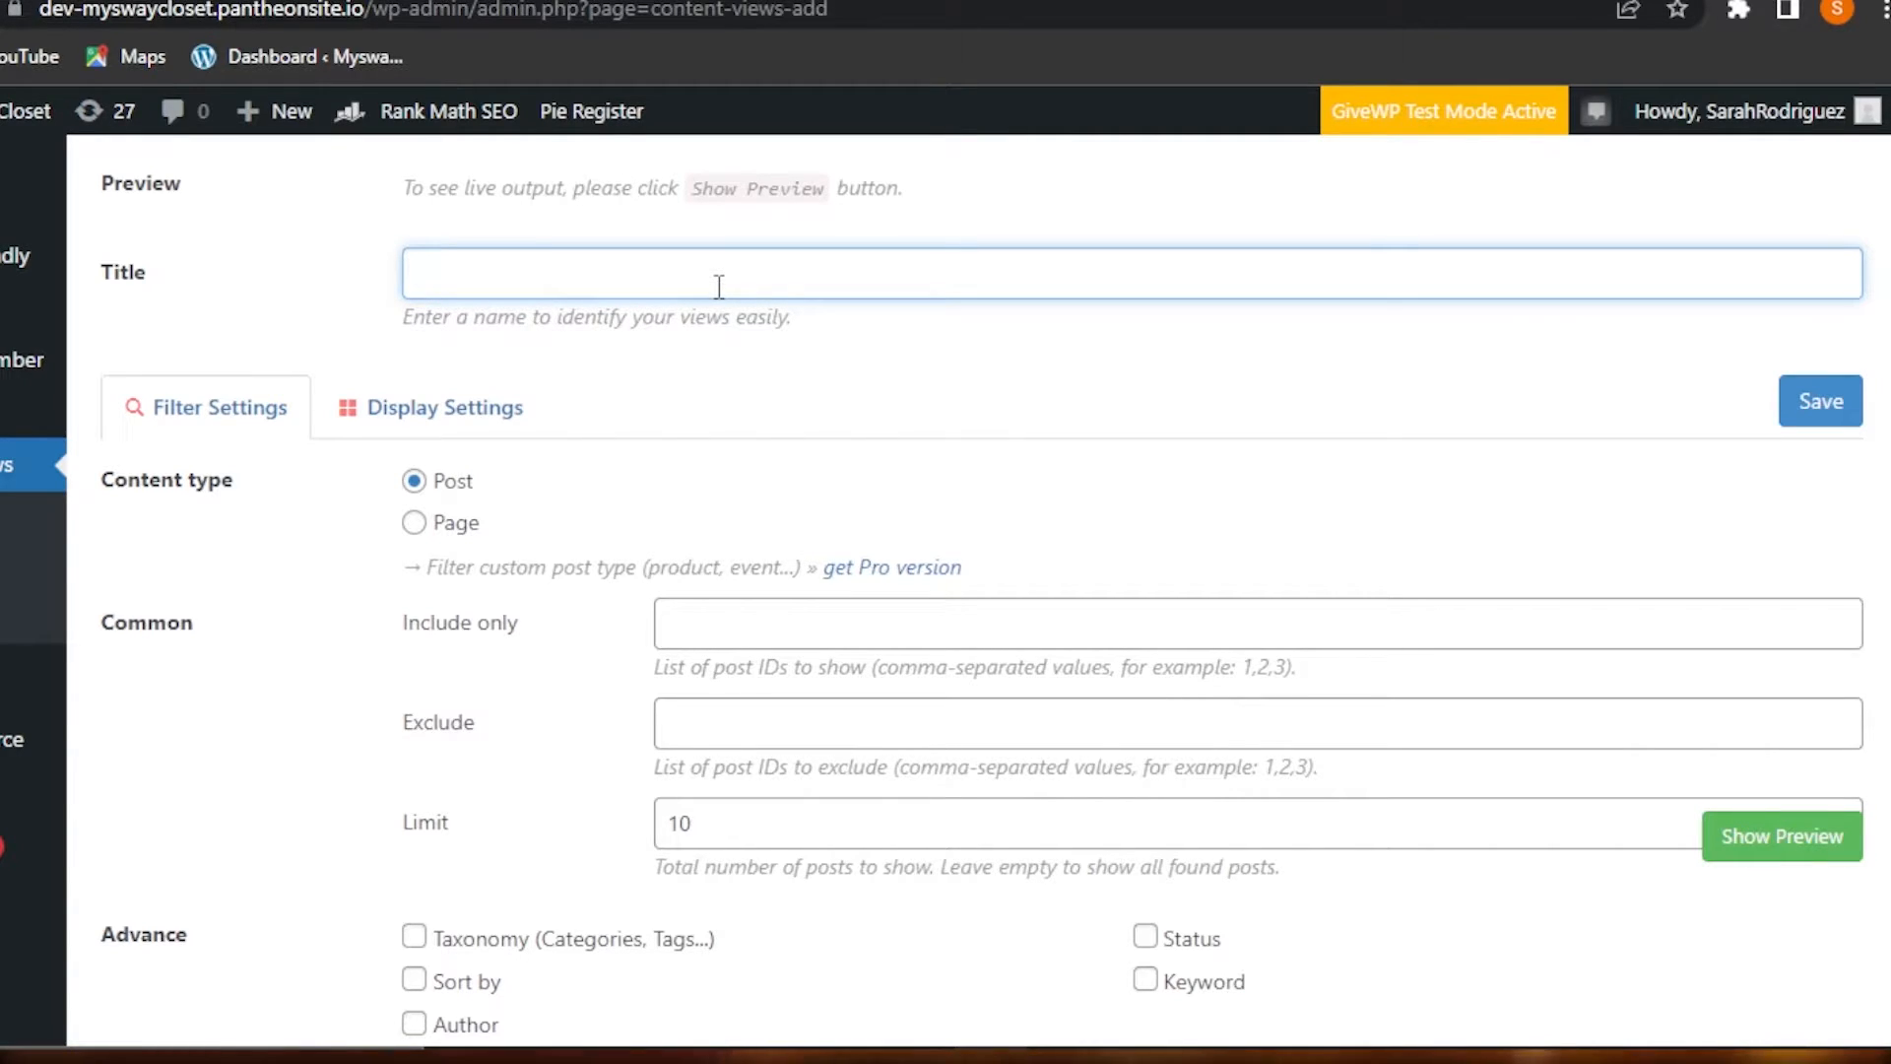
text(TE)
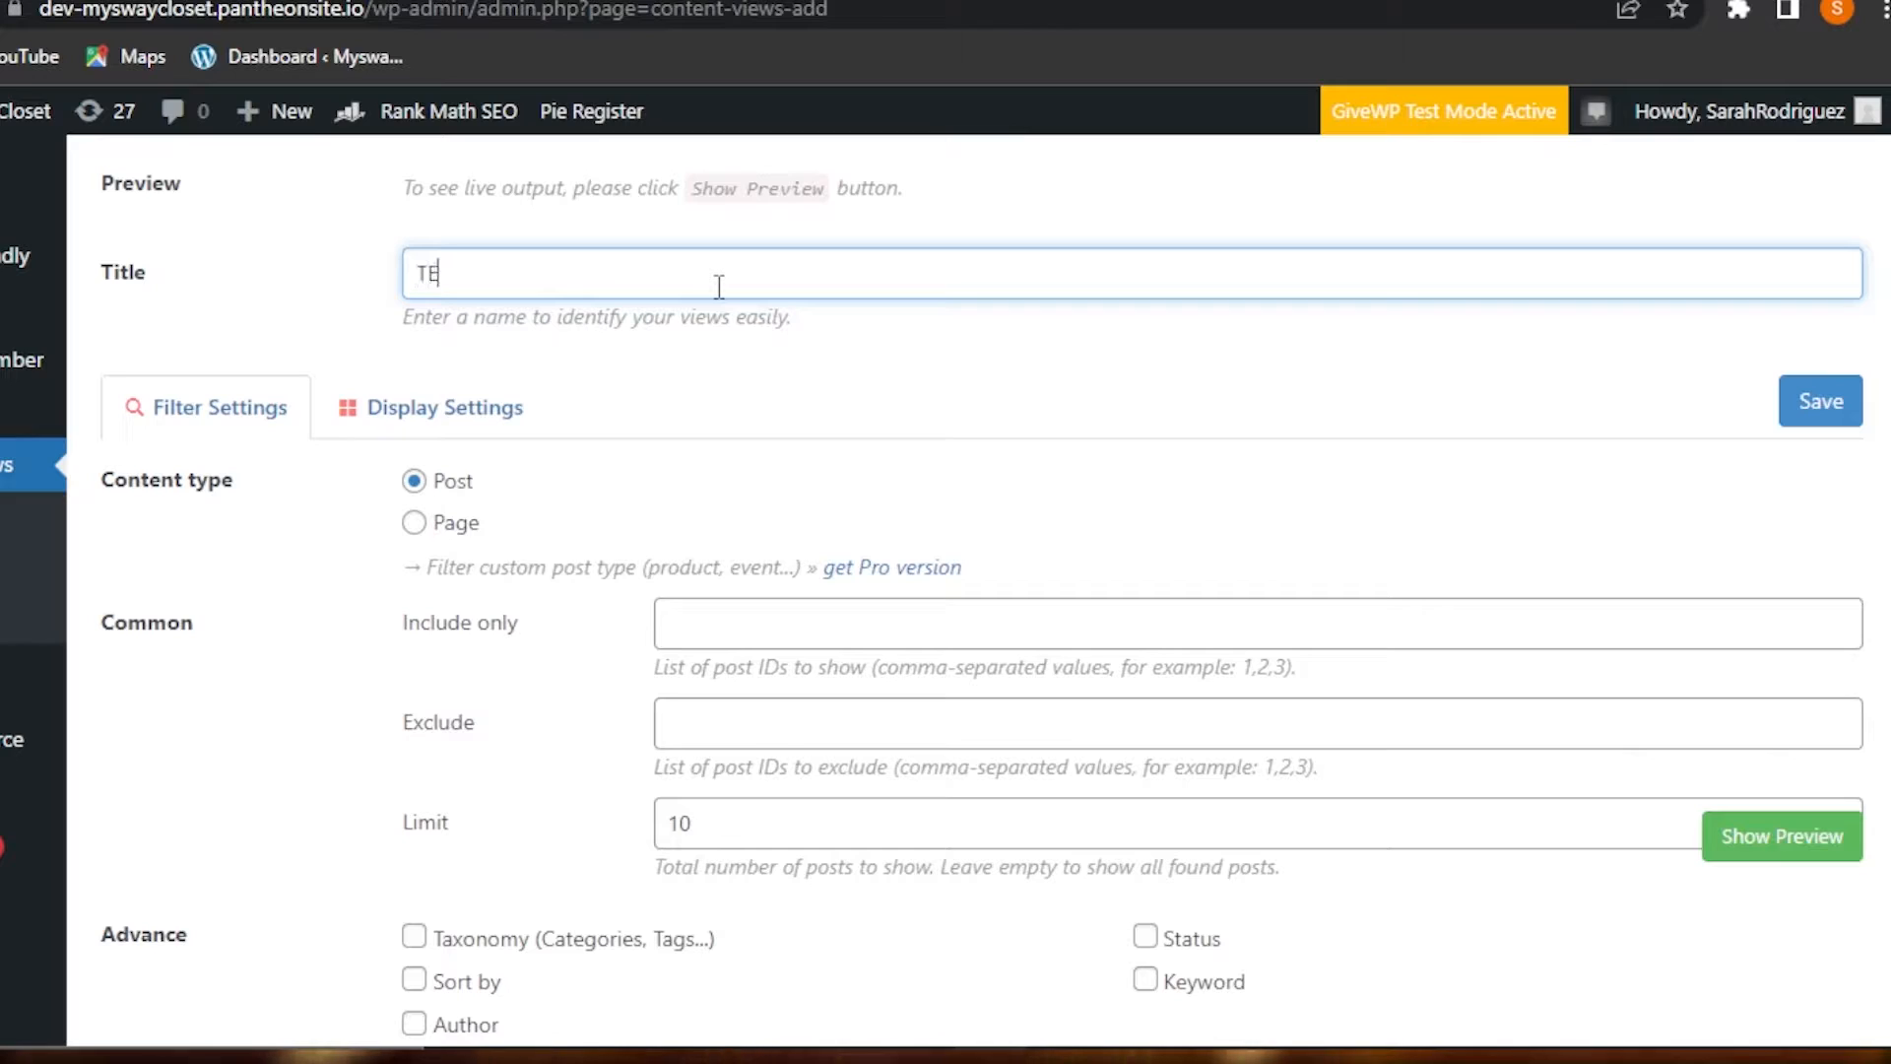
text(ST VIEW)
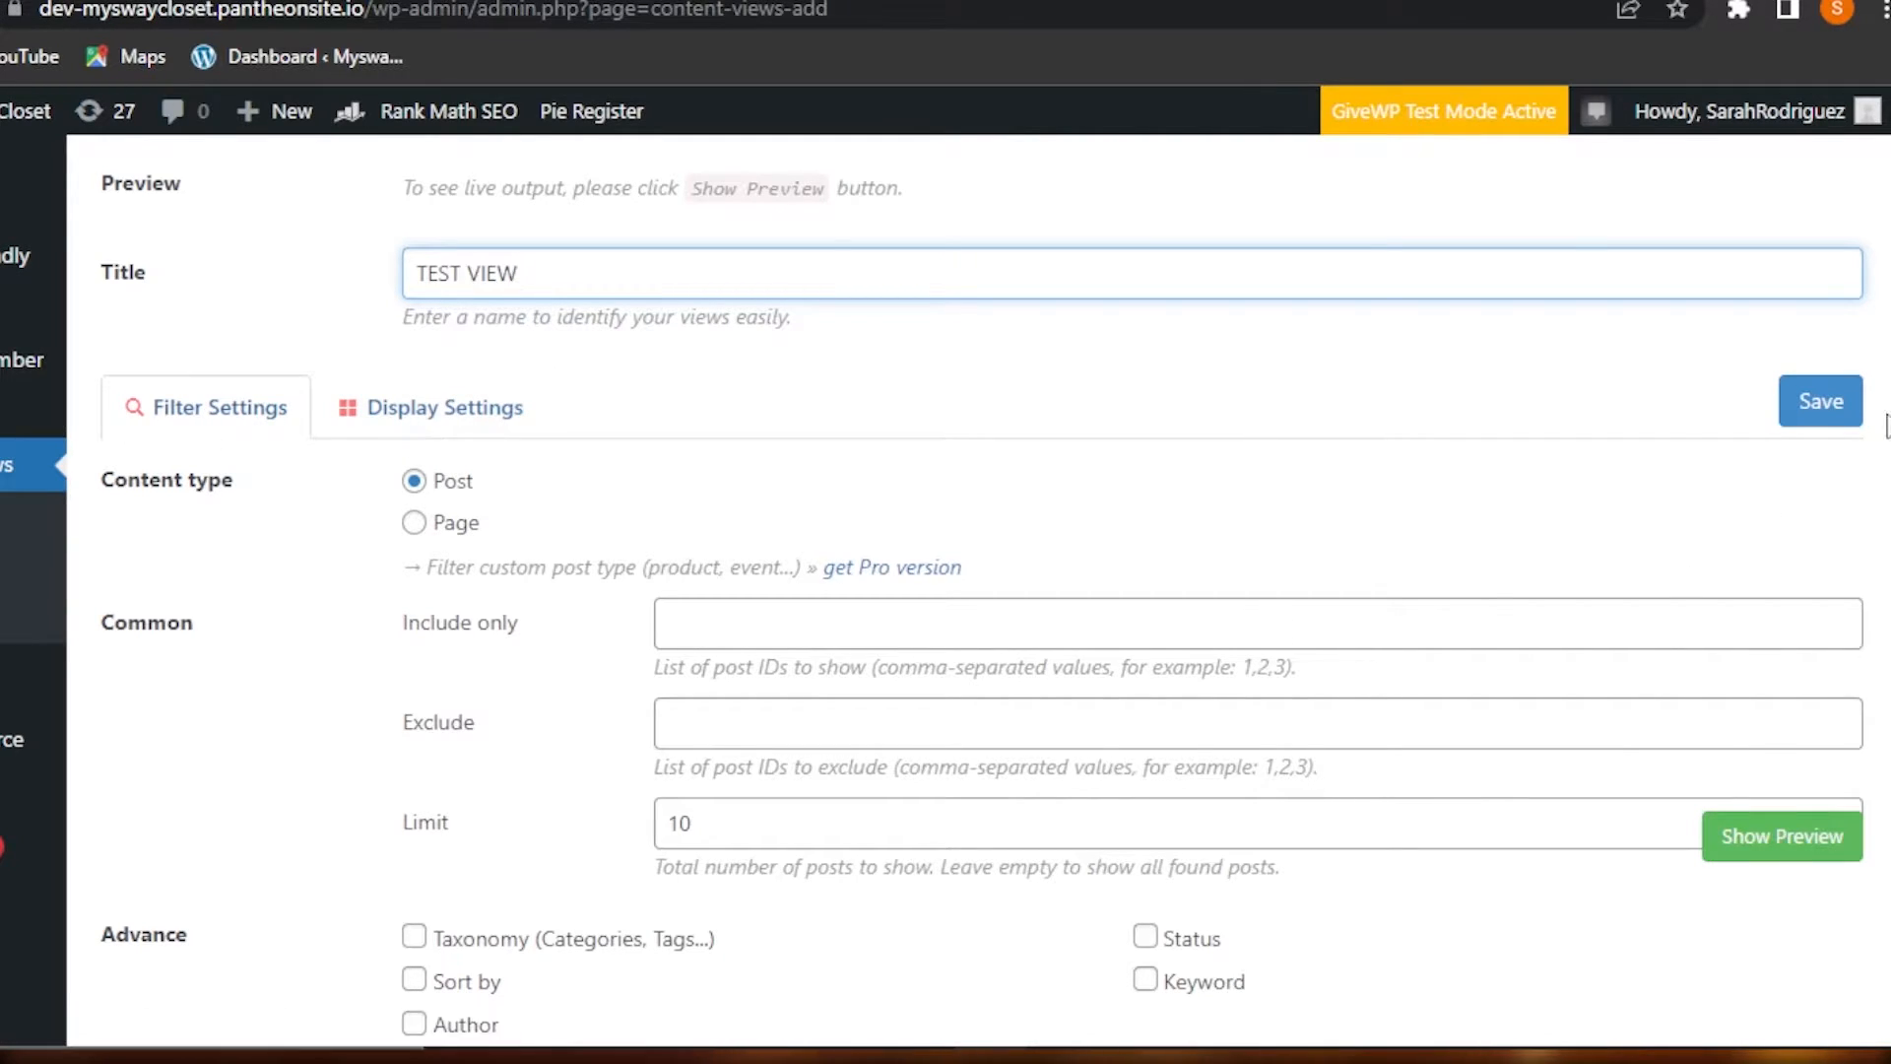
- Limit the view's included content to the post IDs 1,2,3 in the common filter settings
scroll(278, 282, down, 2)
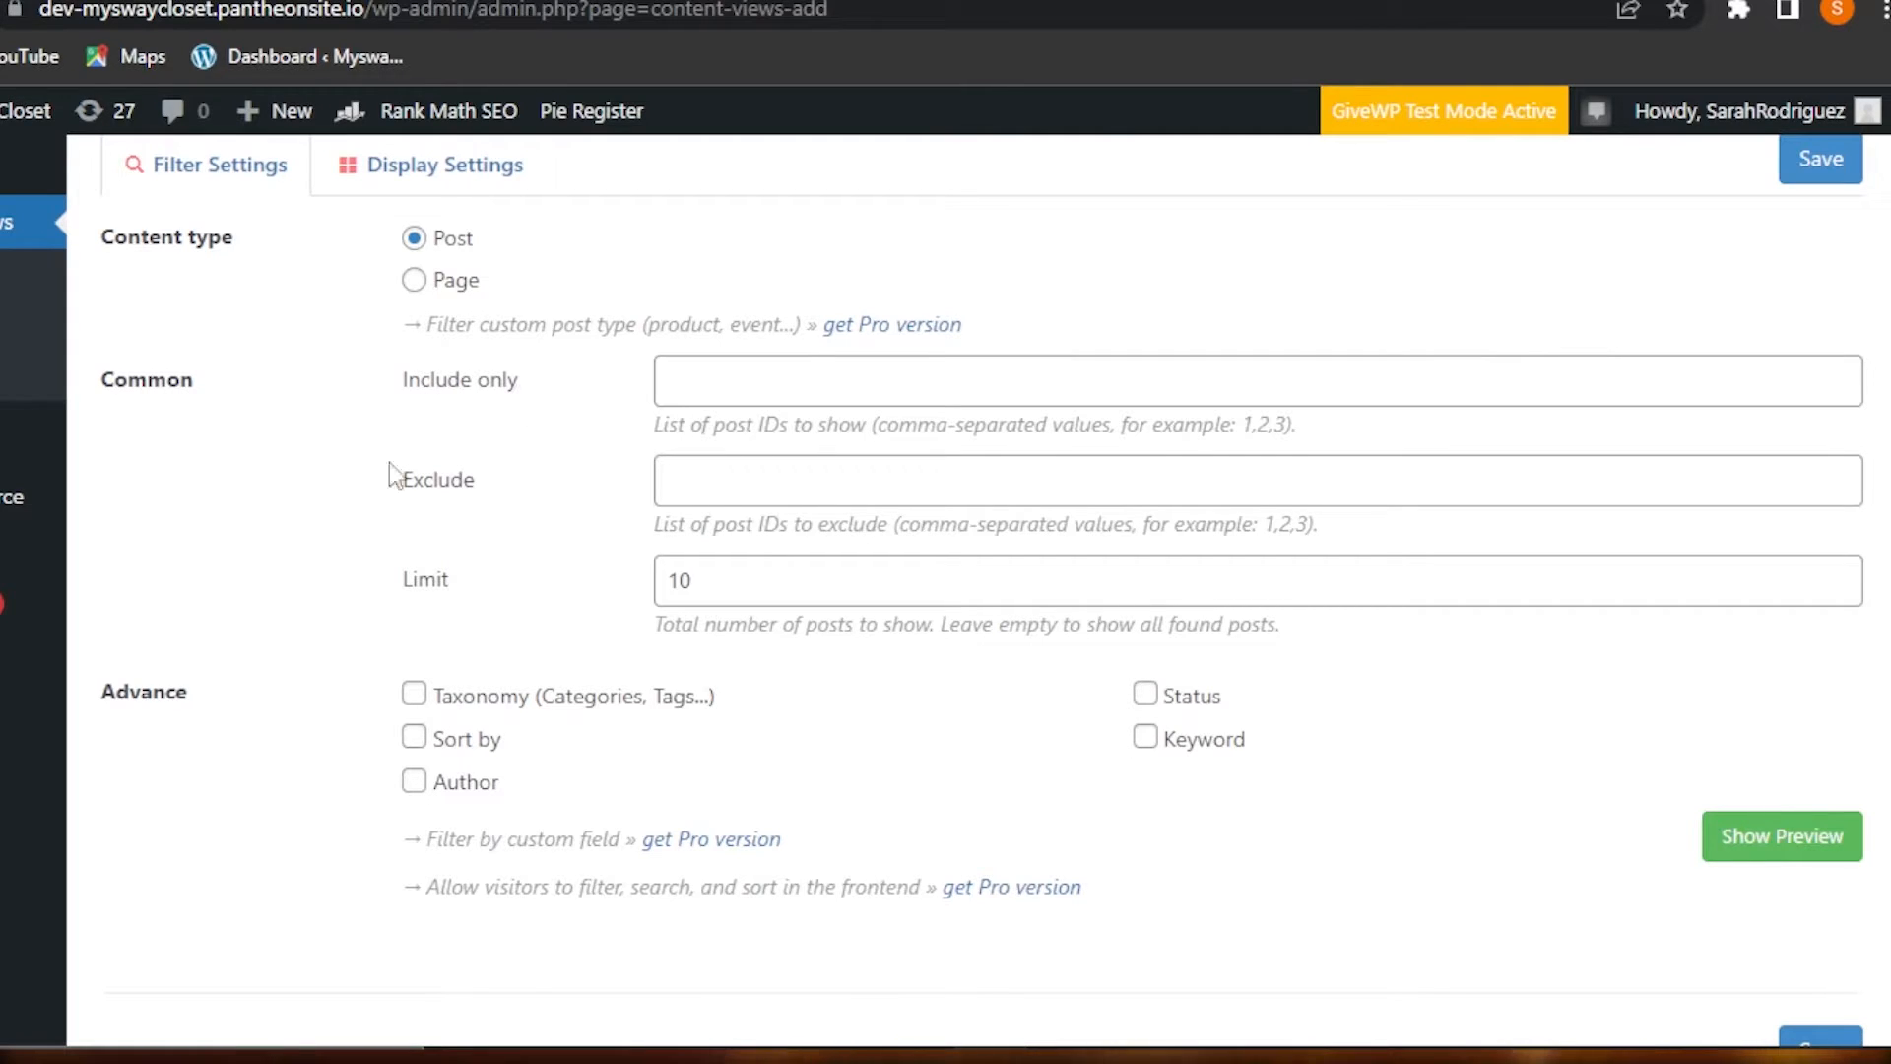
click(692, 372)
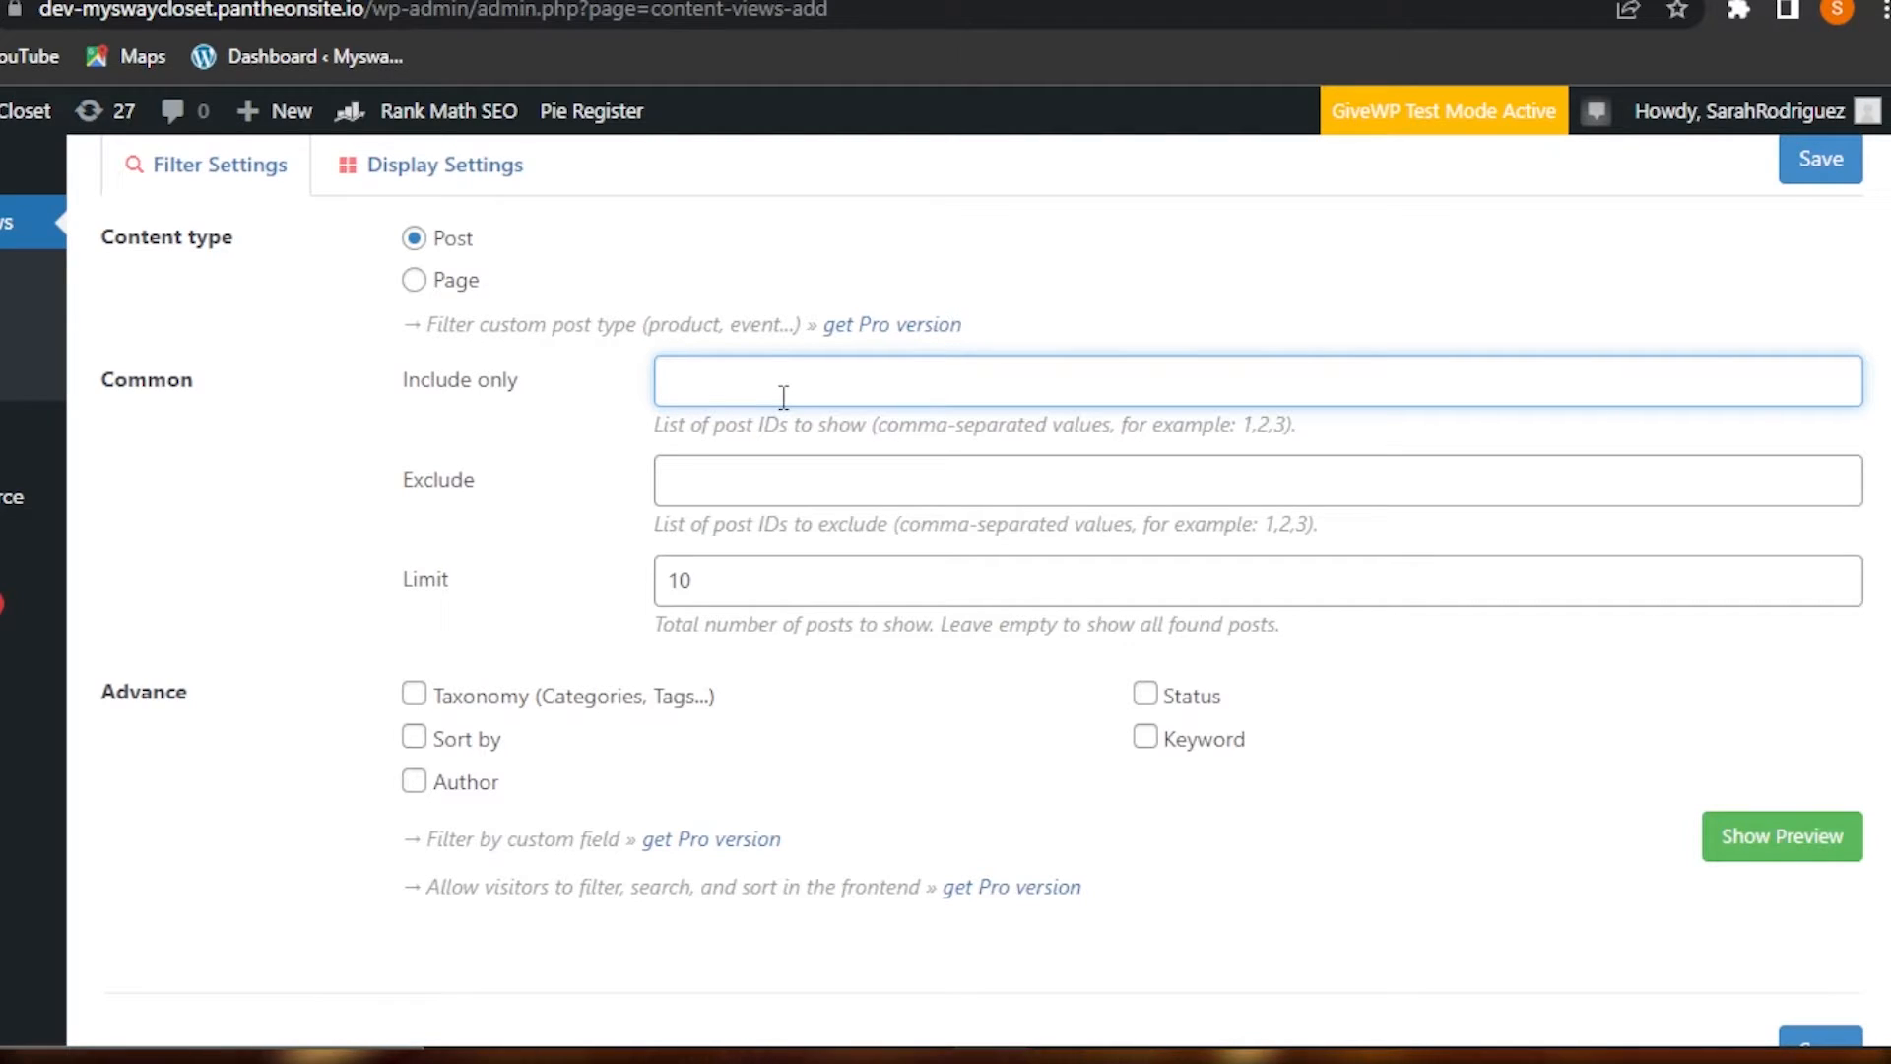
text(1)
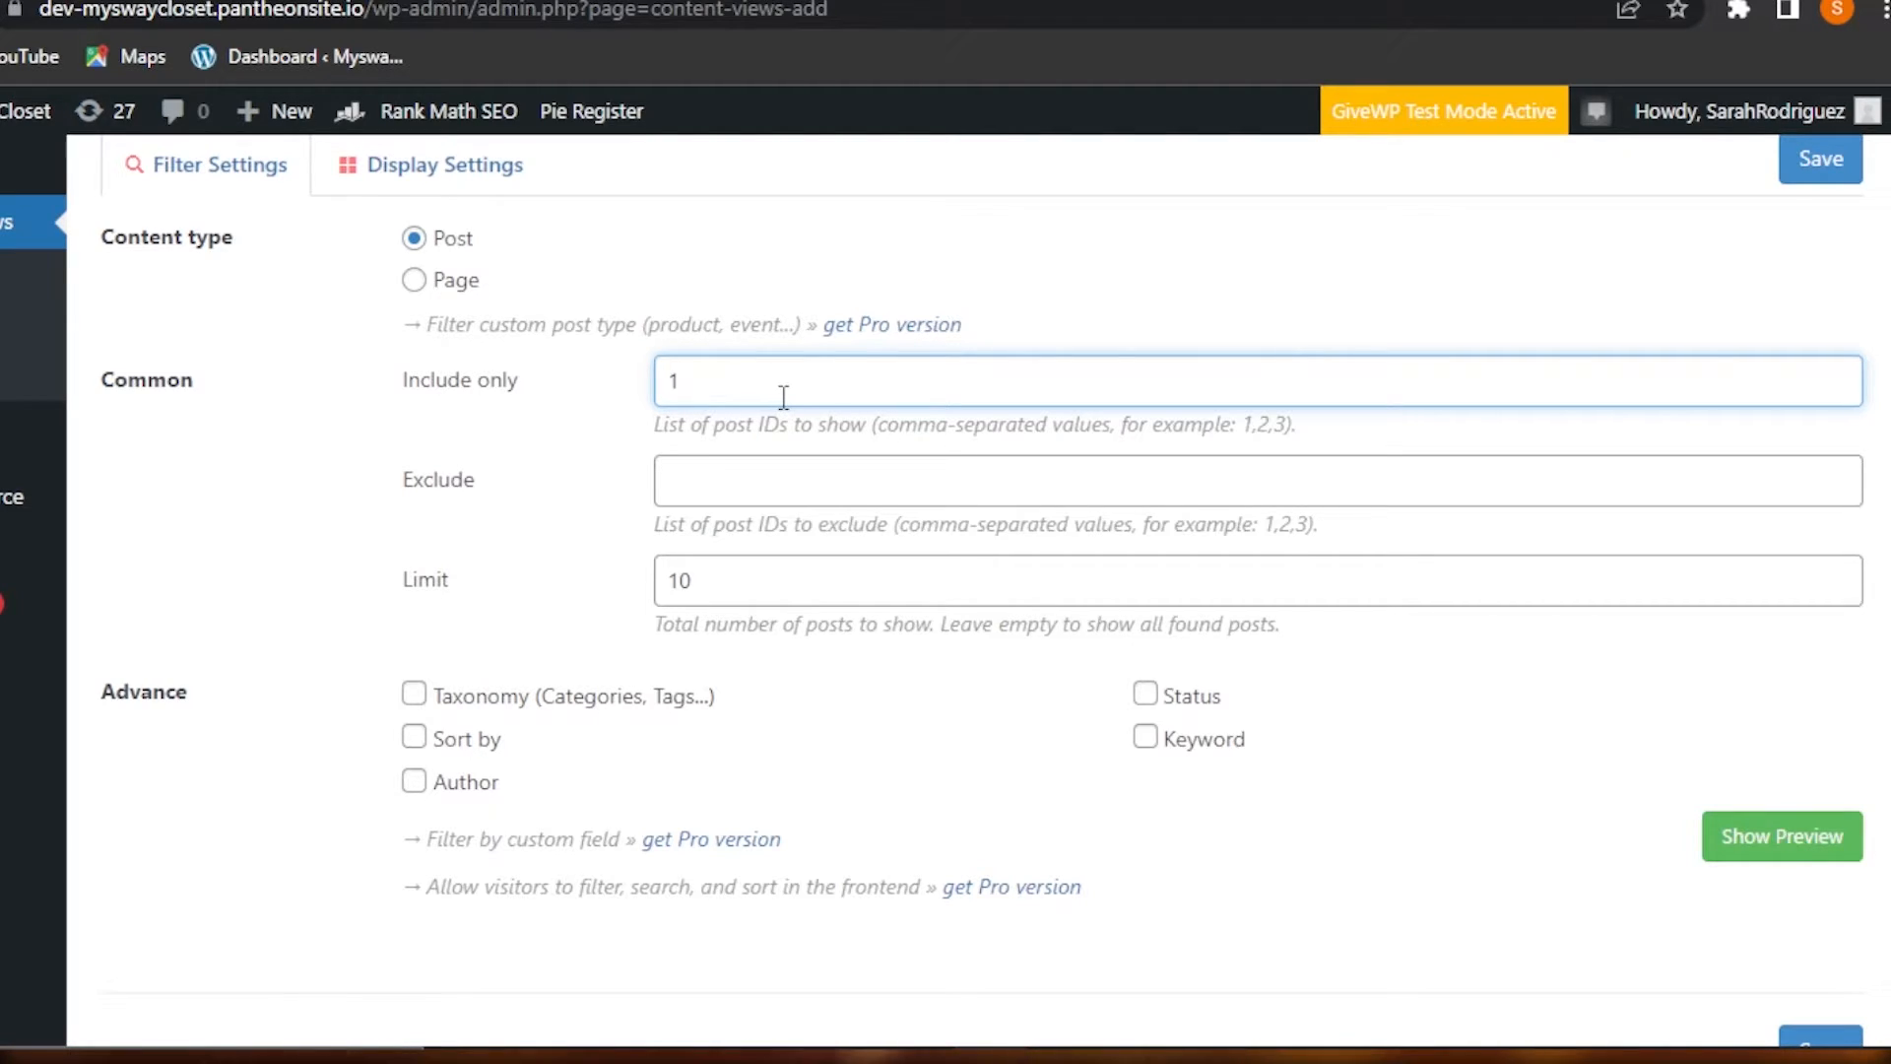
text(,2,)
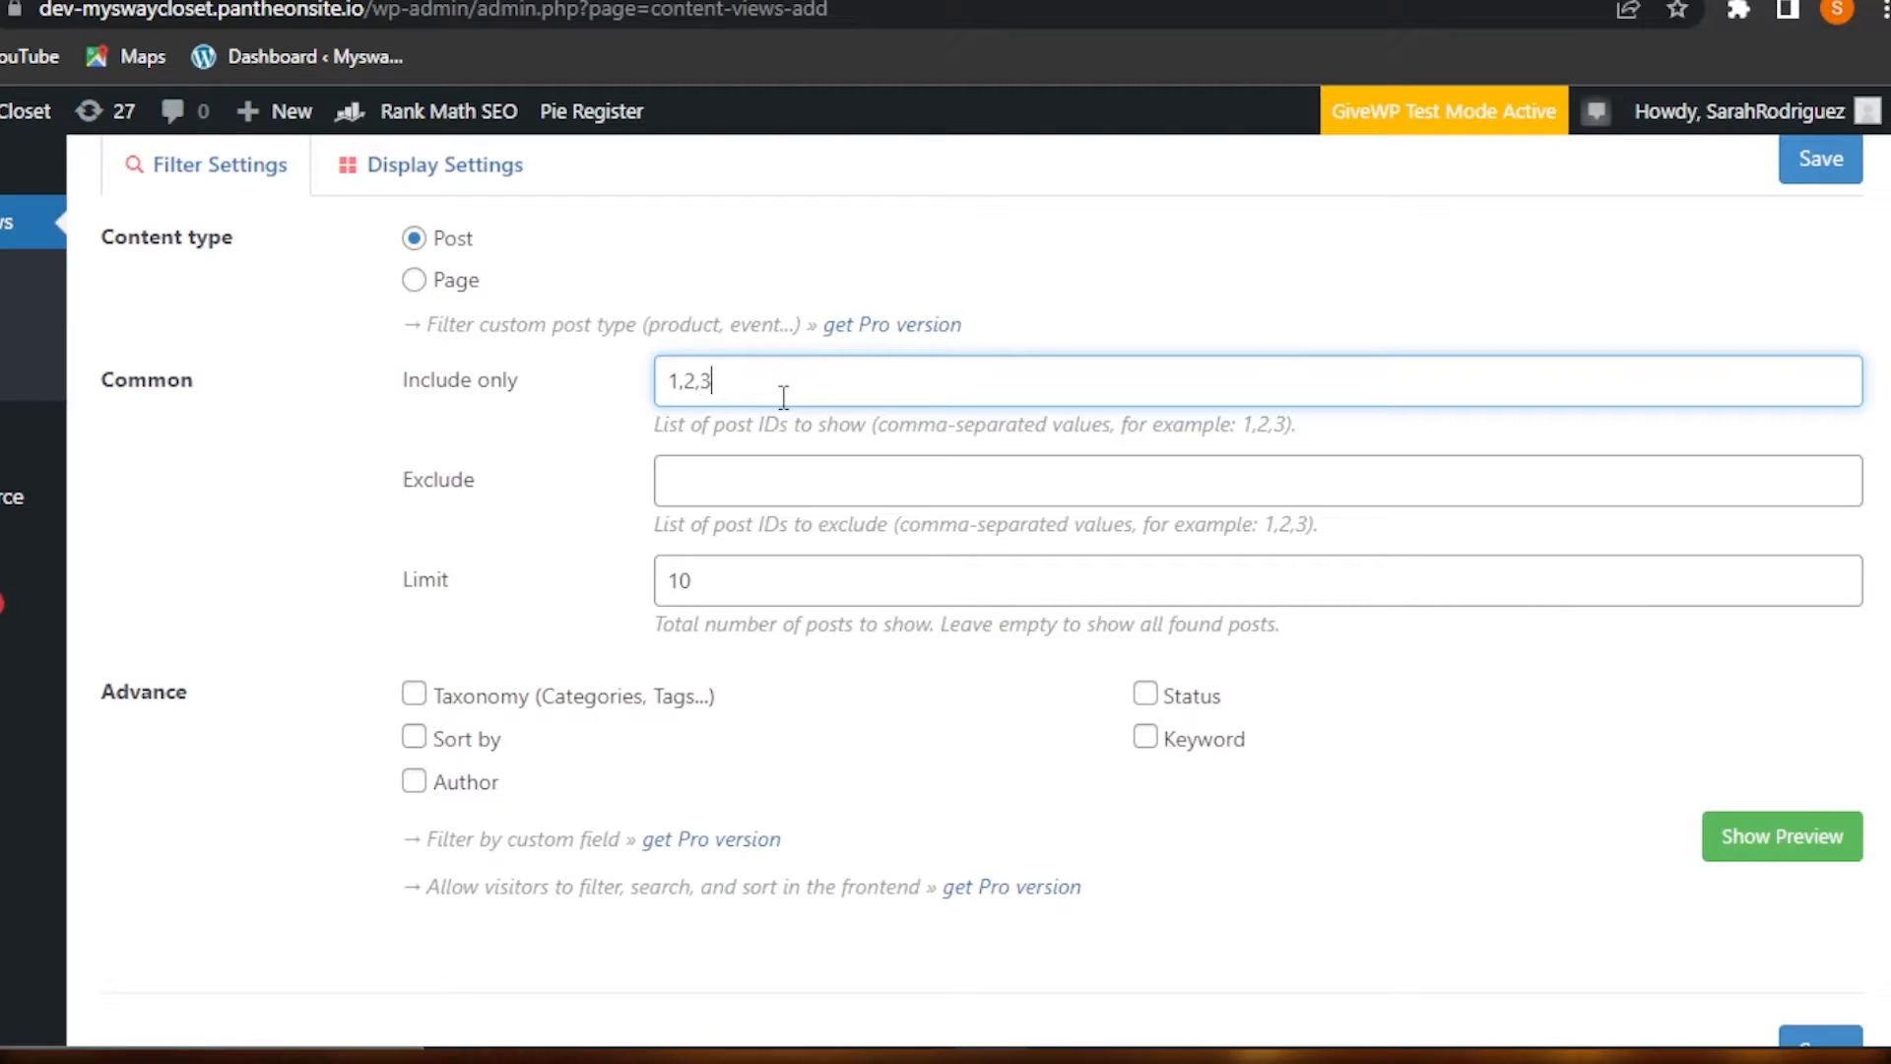
- Extend the view's list of included post IDs to 1,2,3,4,6,7,8,11,12,13
text(3,4,)
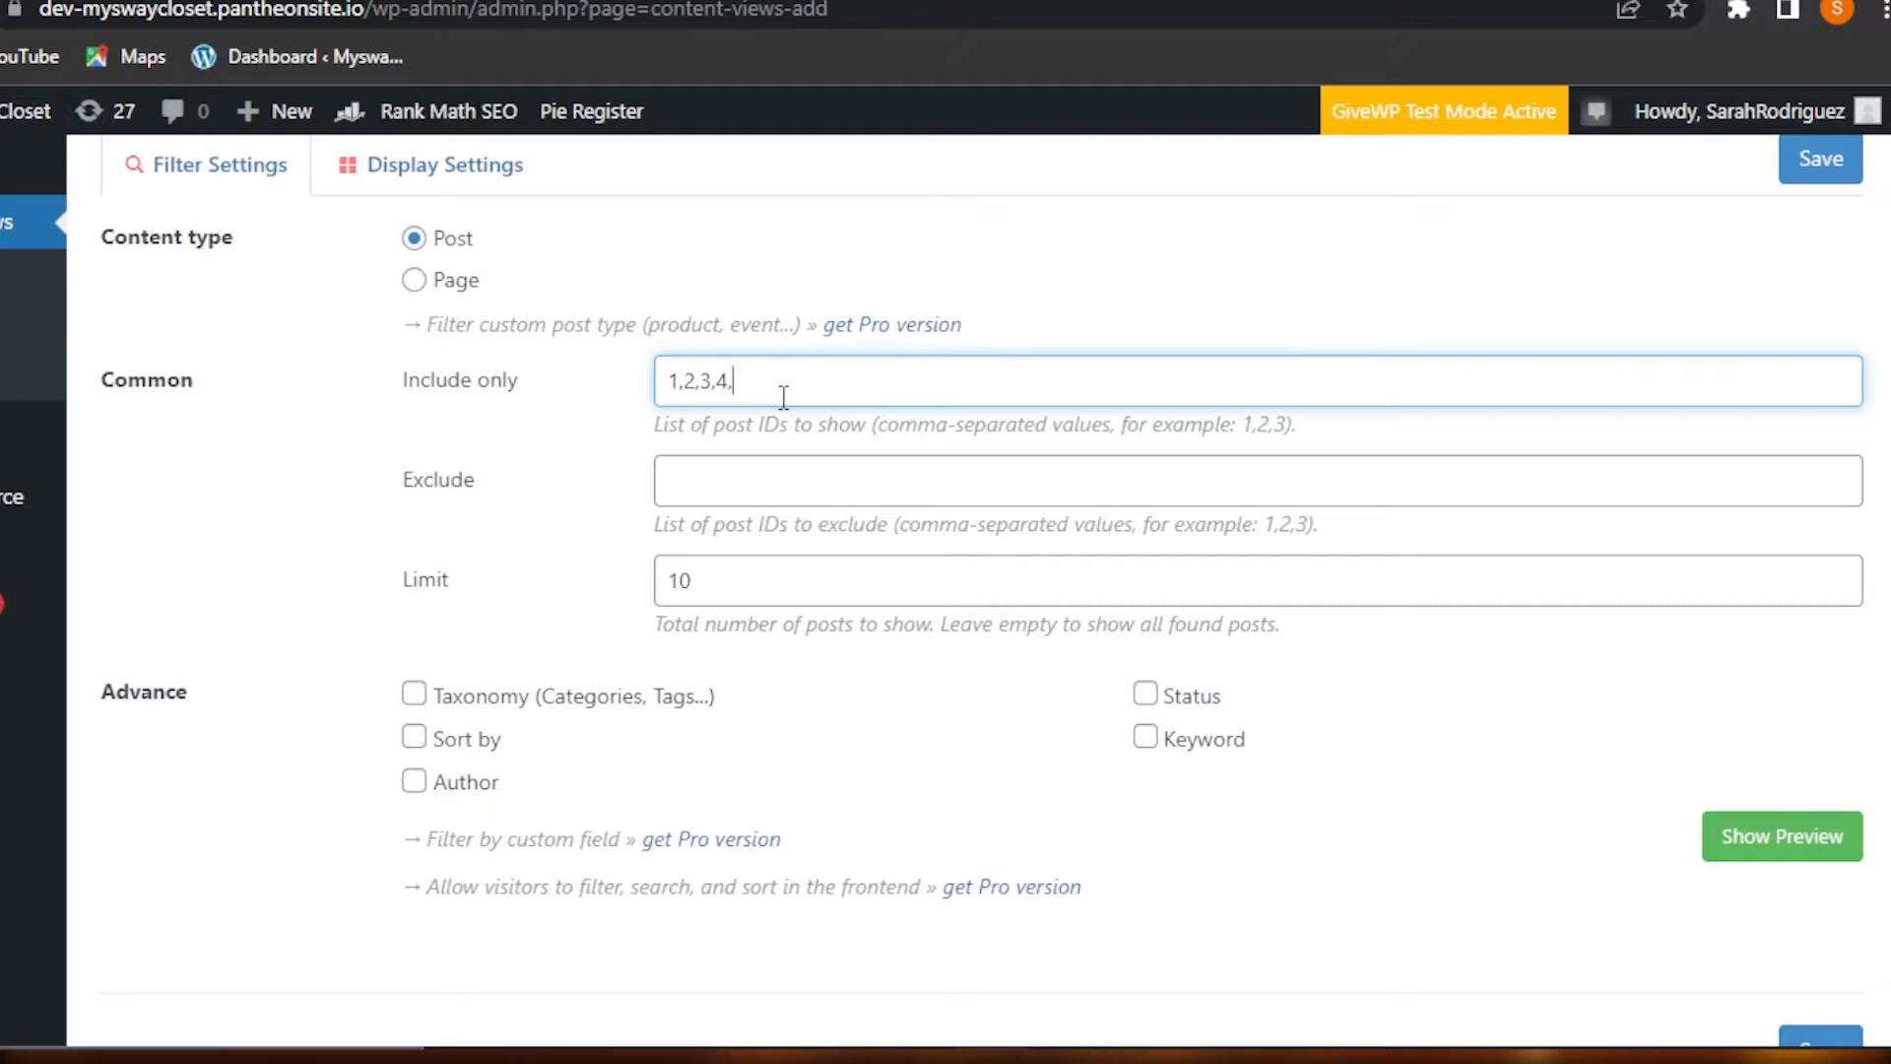
text(6,7,)
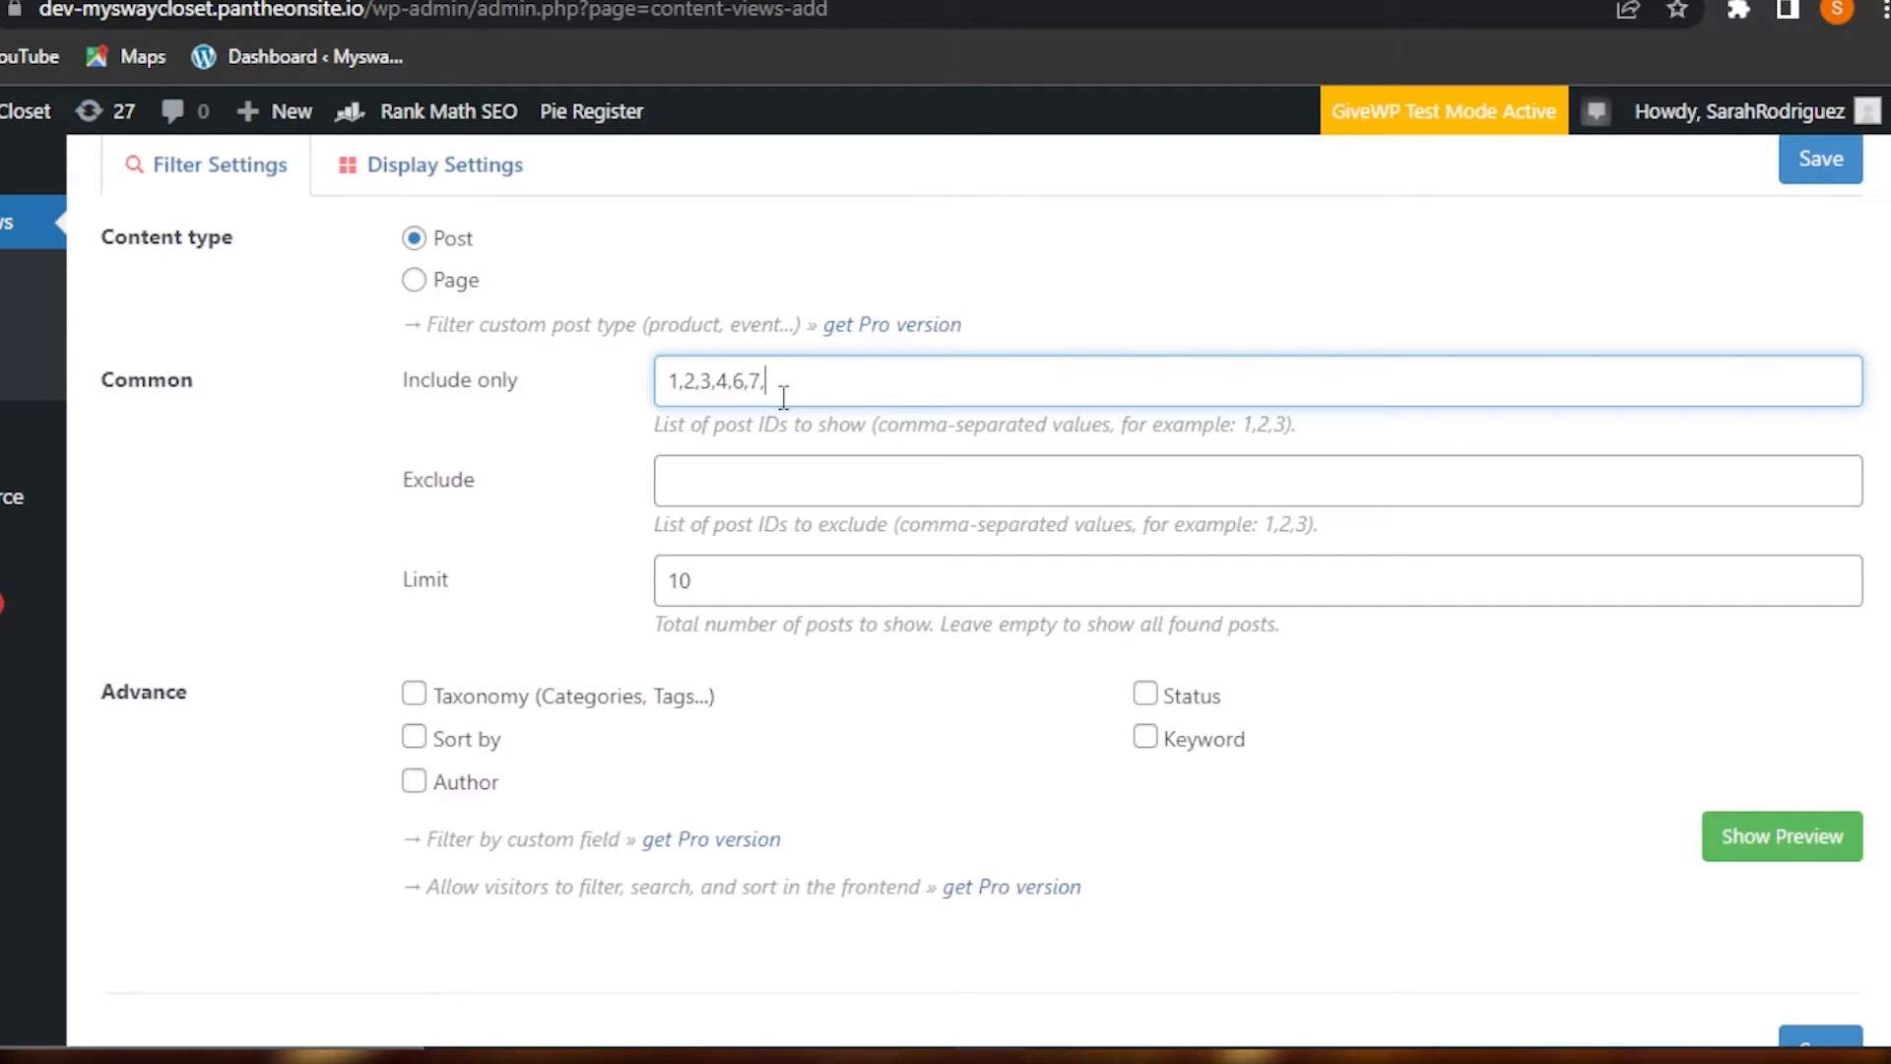
text(8,)
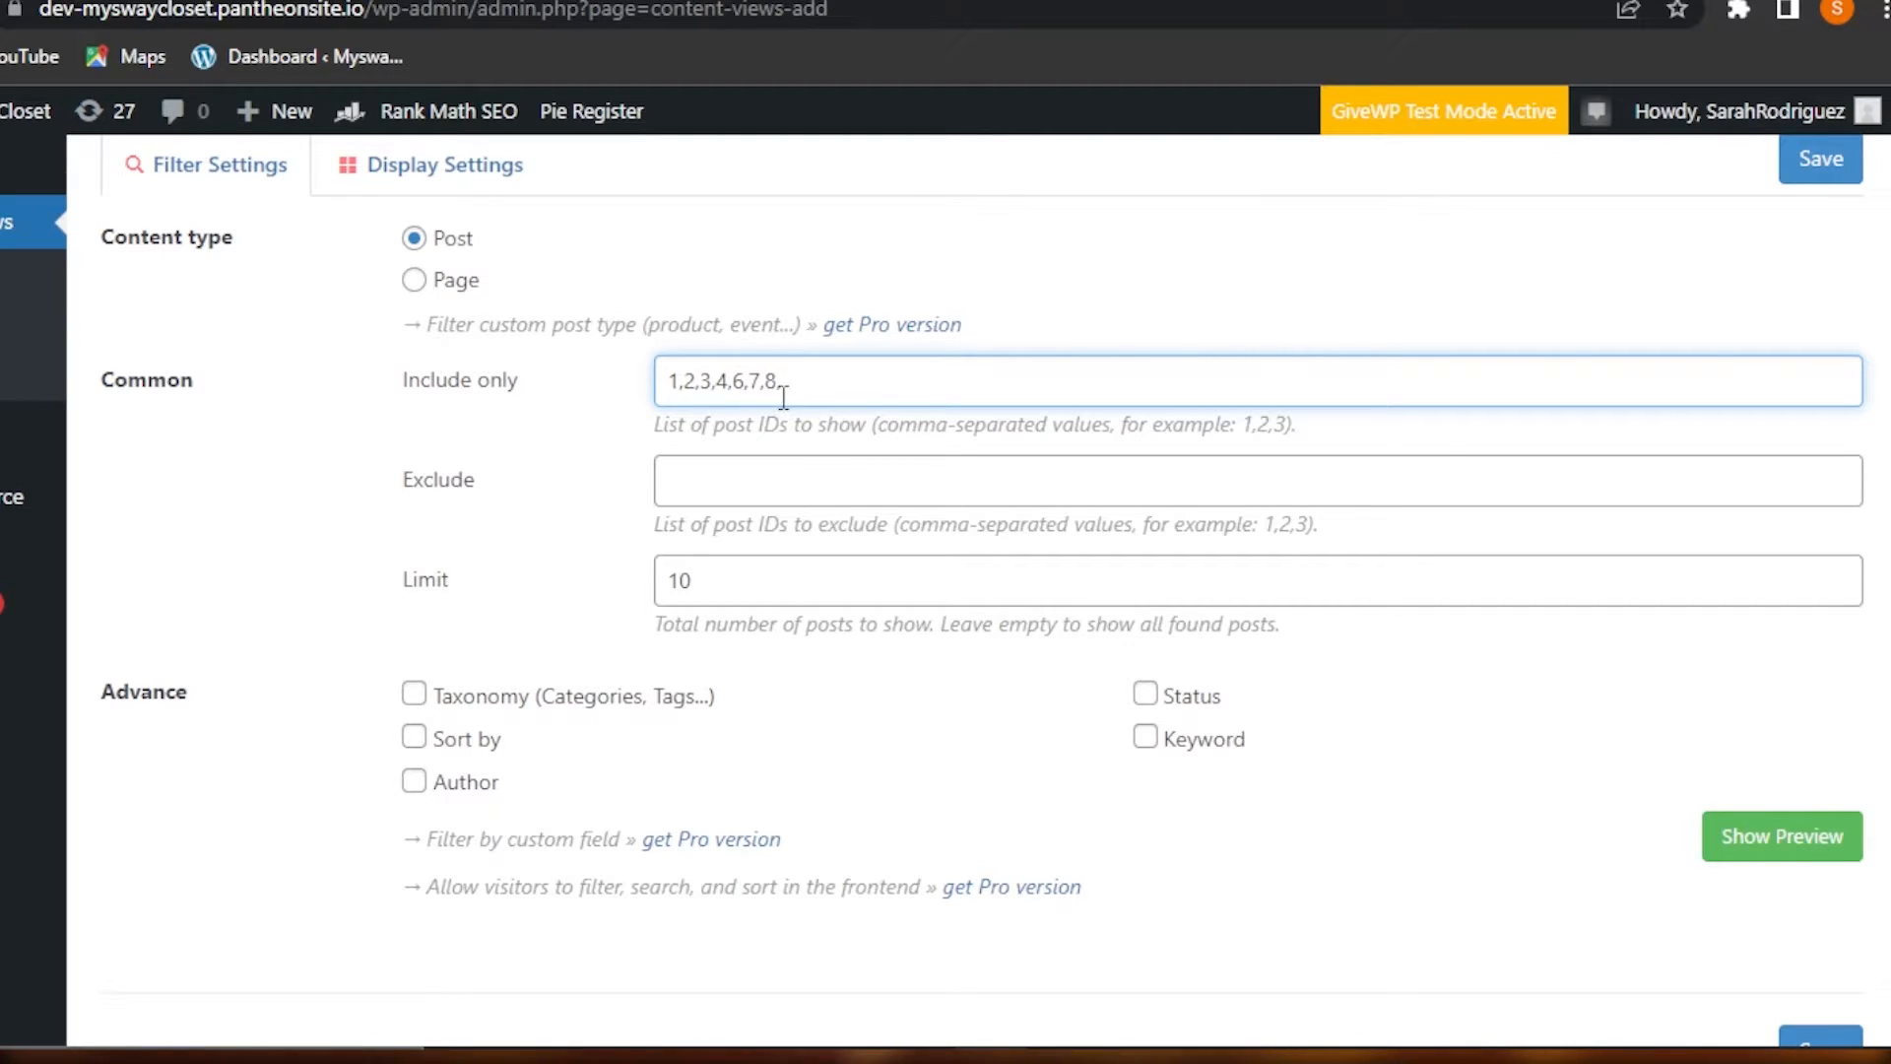
text(11)
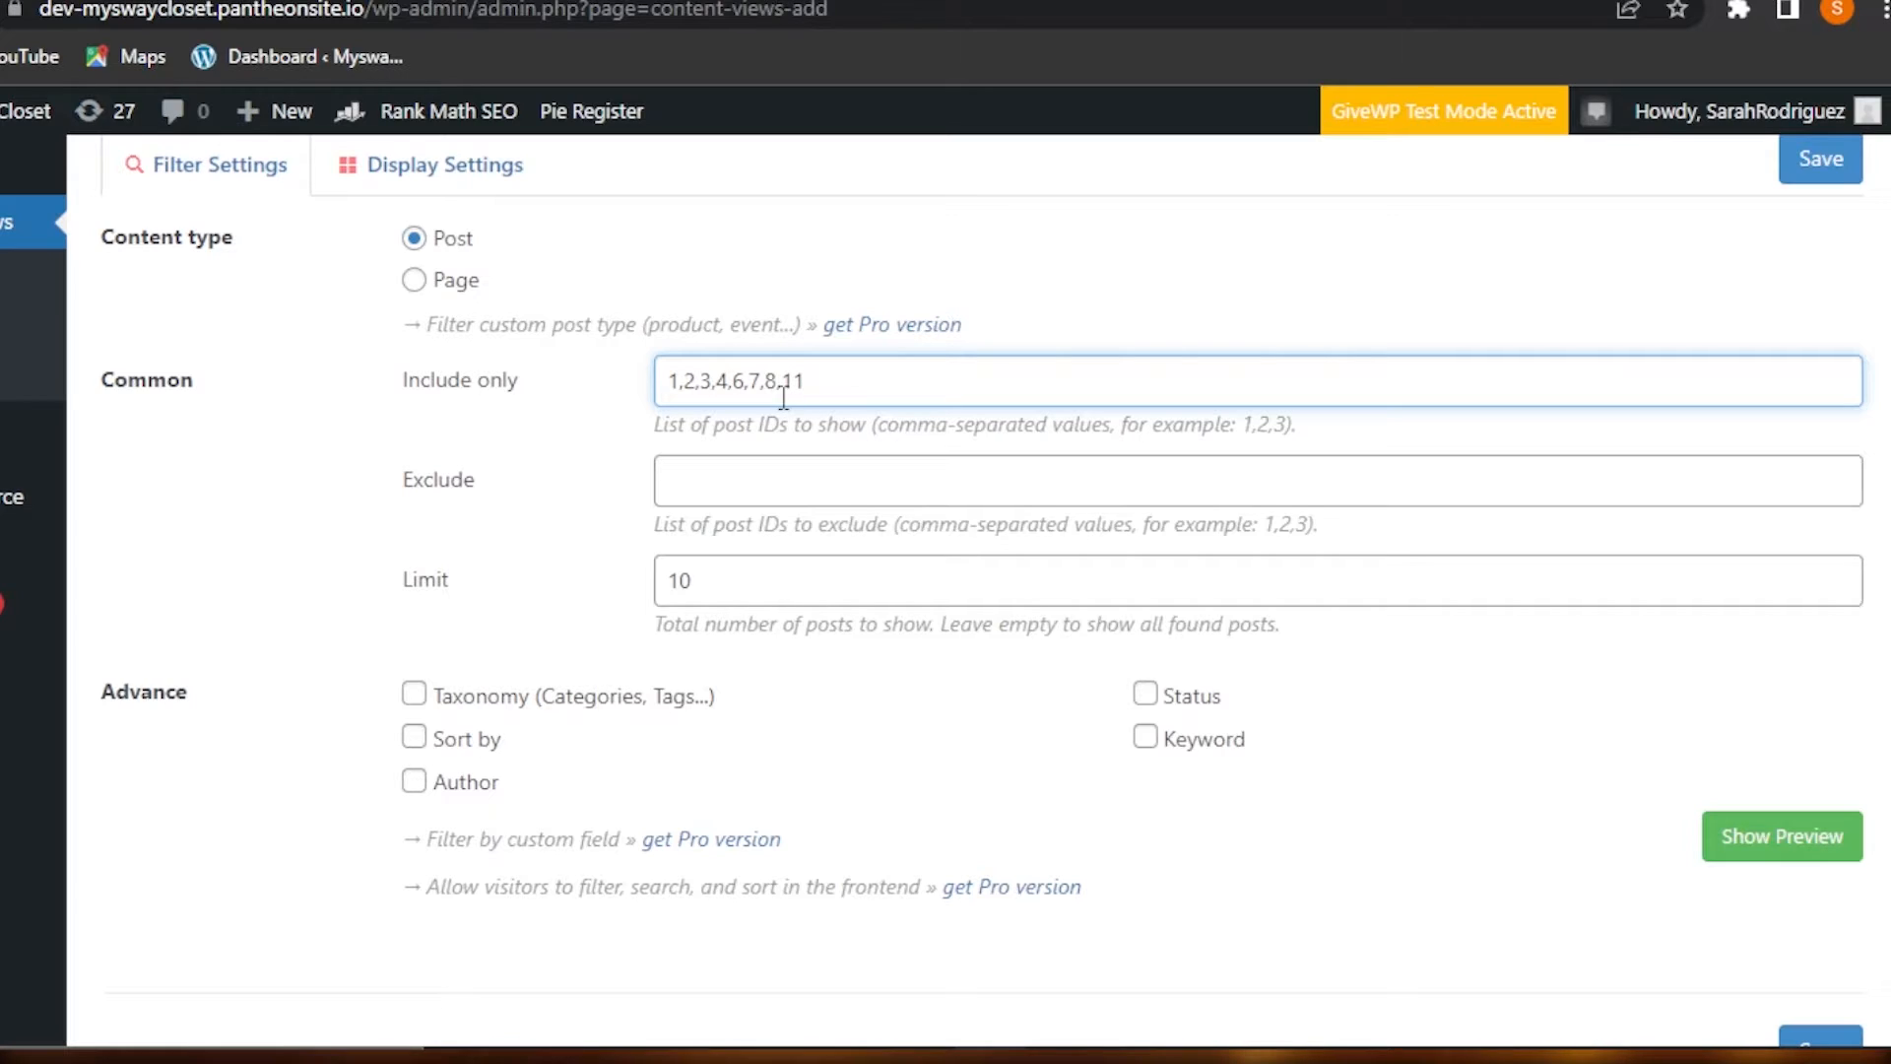
text(,12,13)
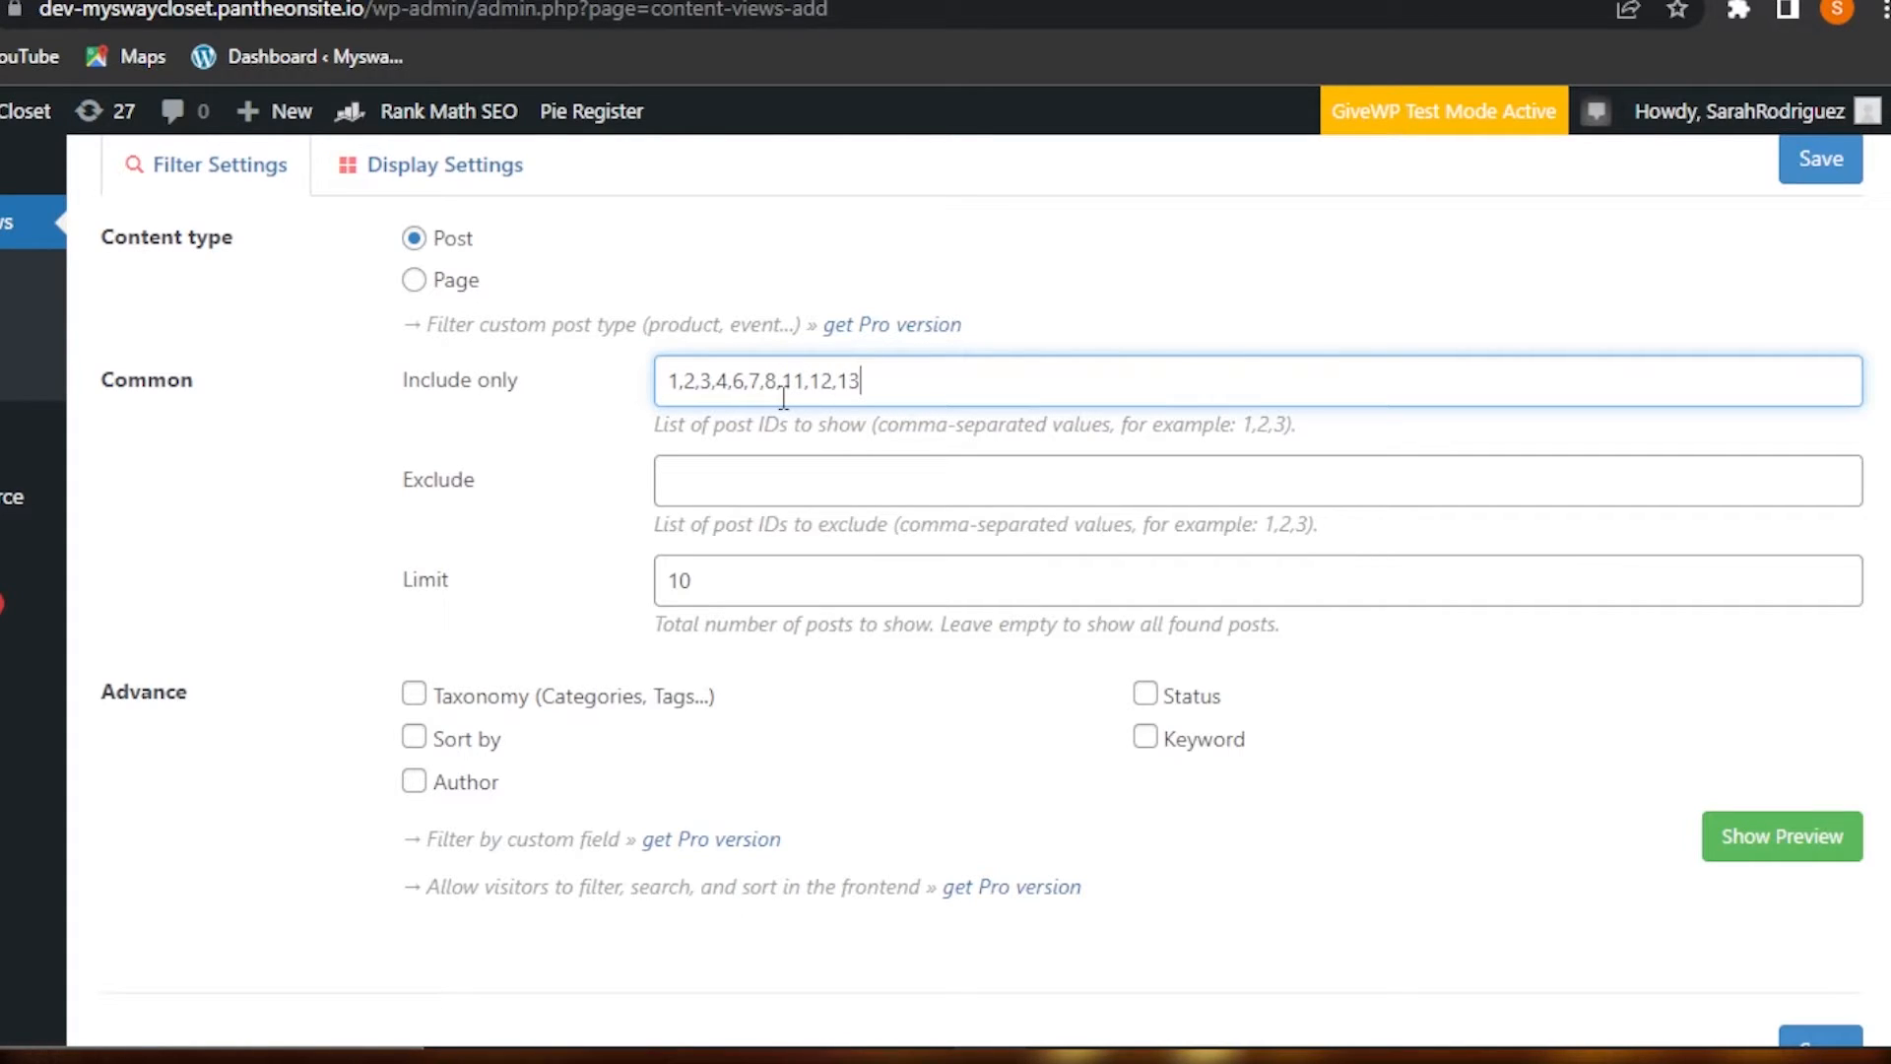
- Exclude the post IDs 5,9,10 from the view in the common filter settings
click(760, 474)
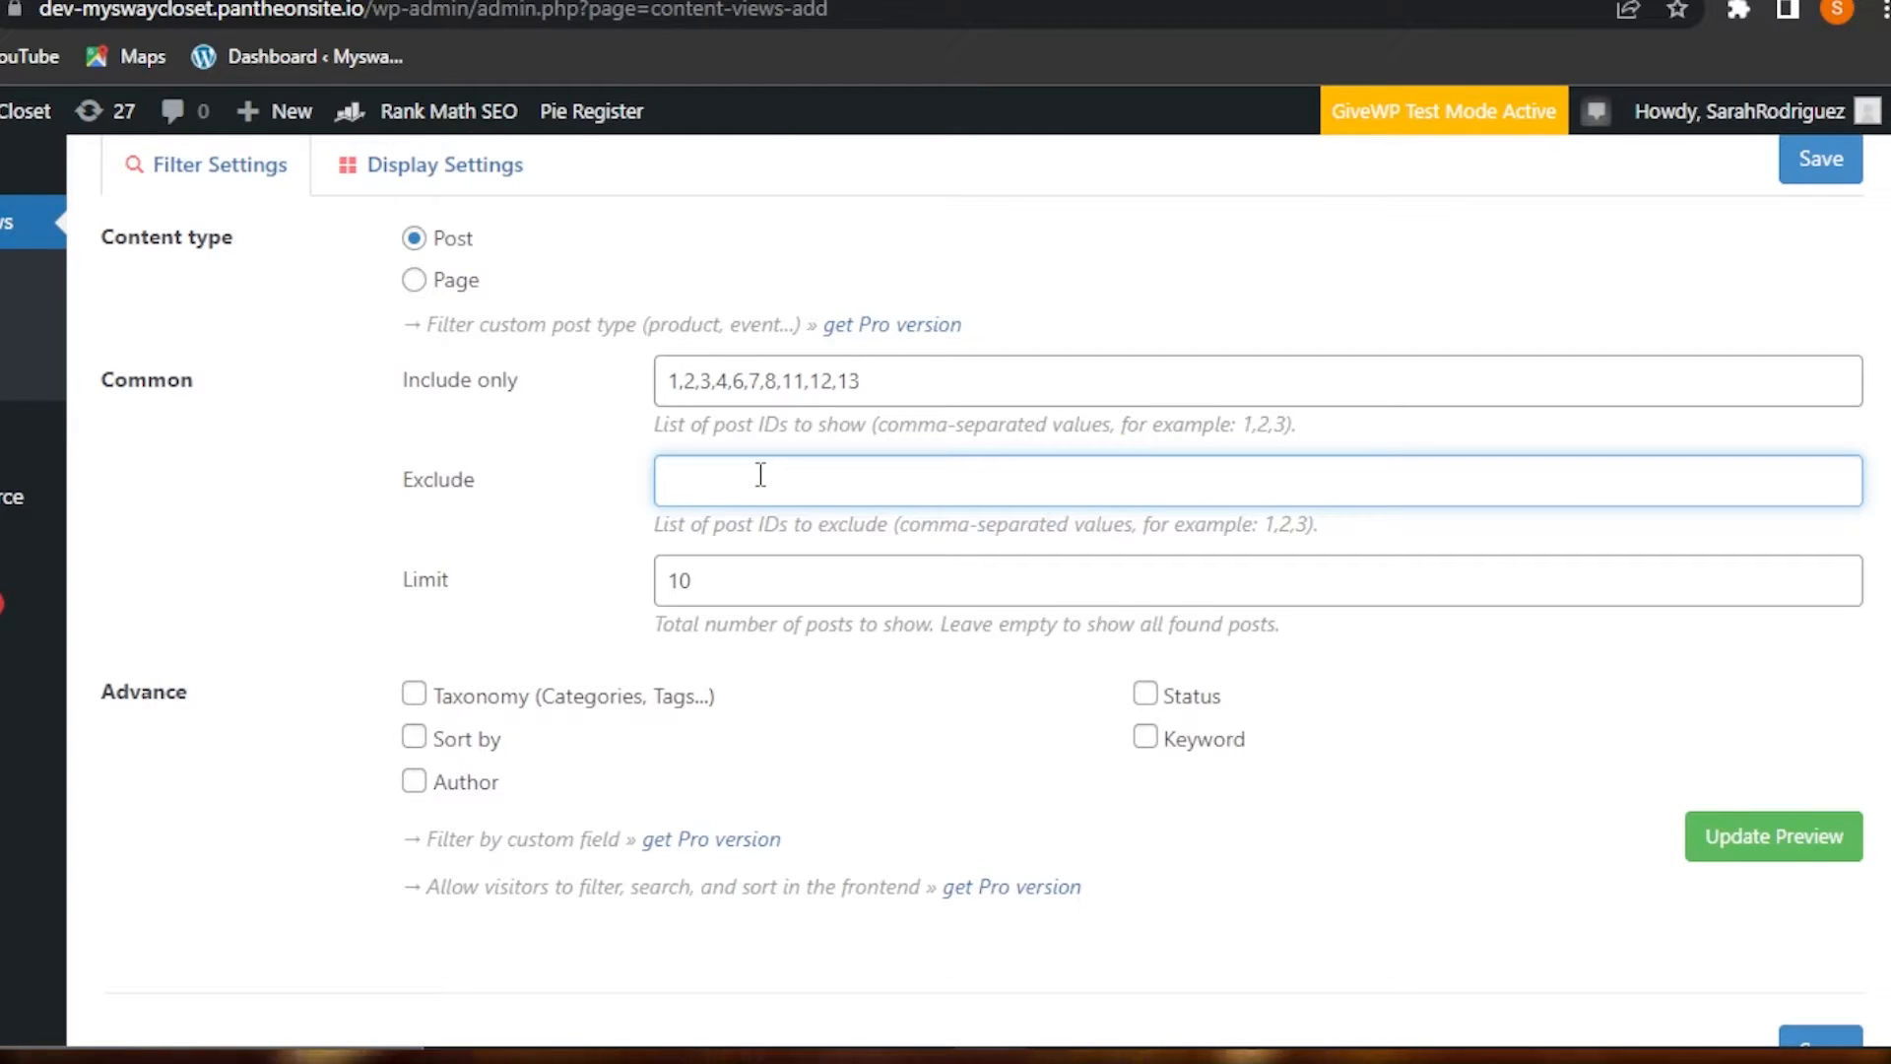
text(5,9)
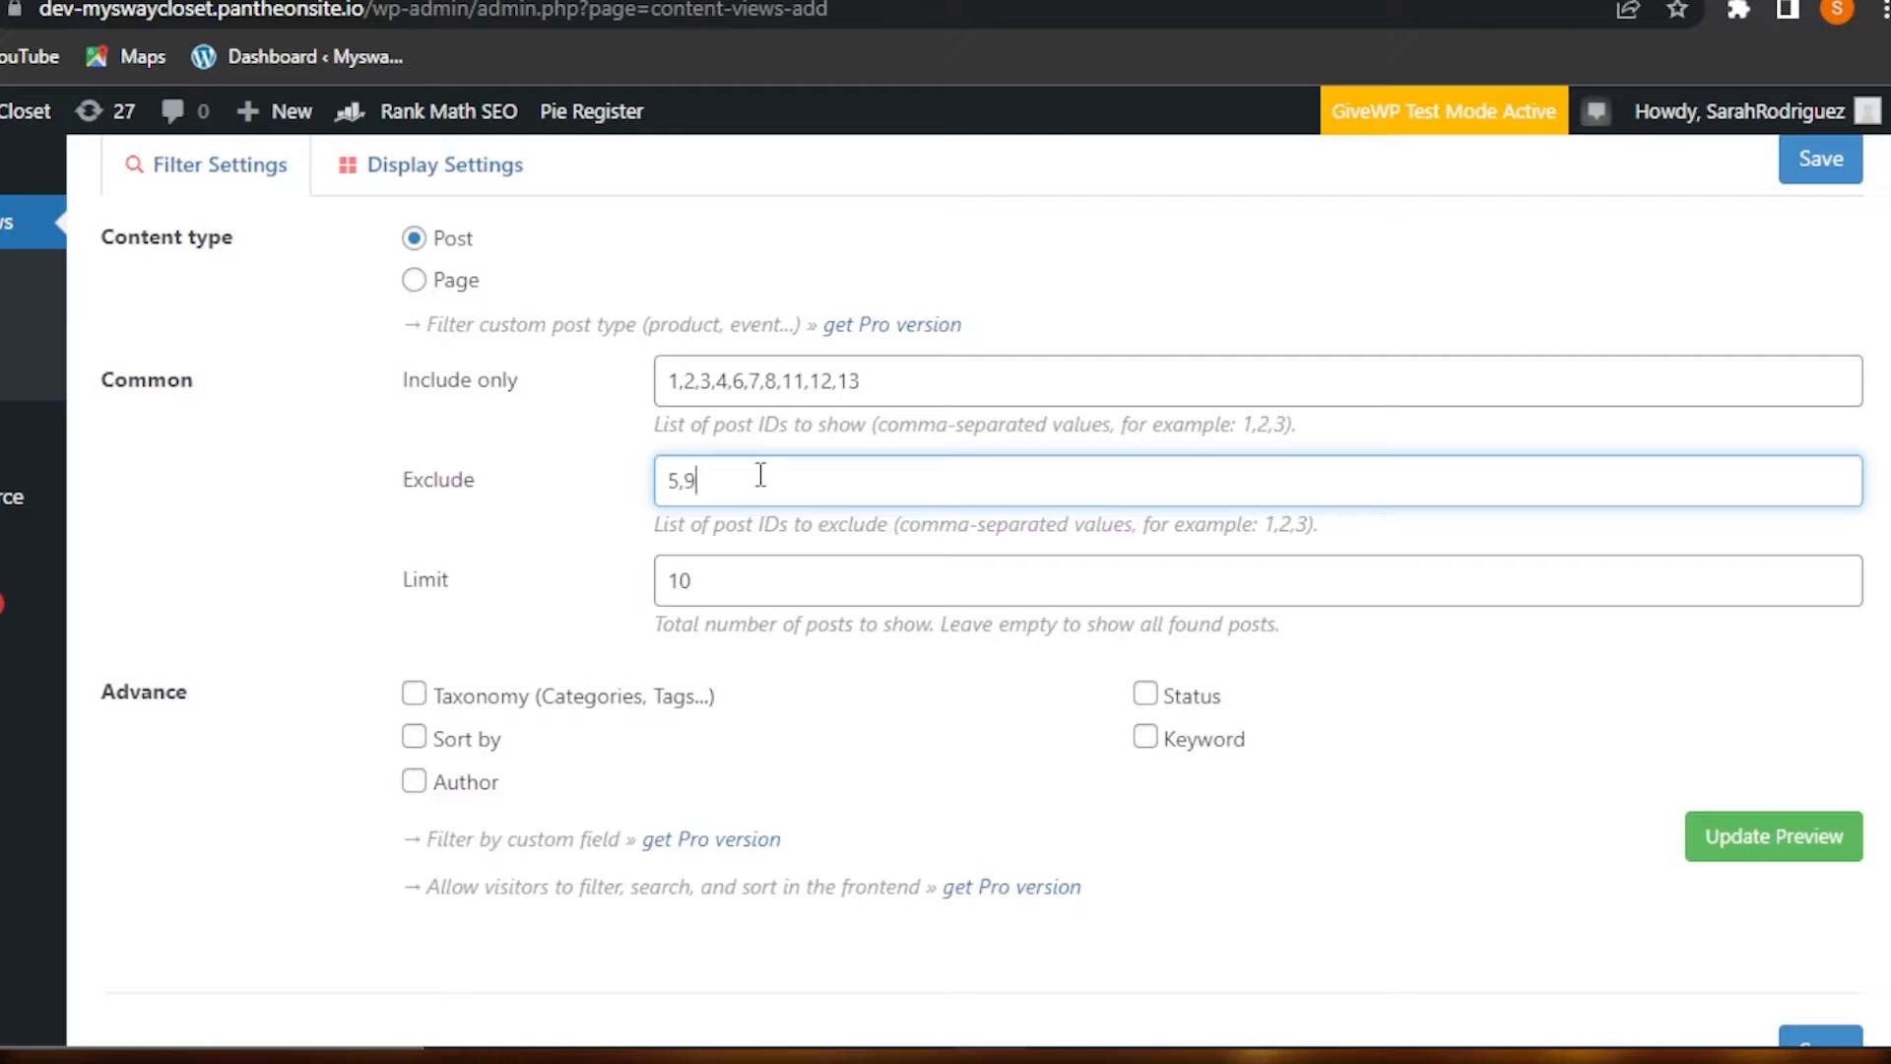
text(,10)
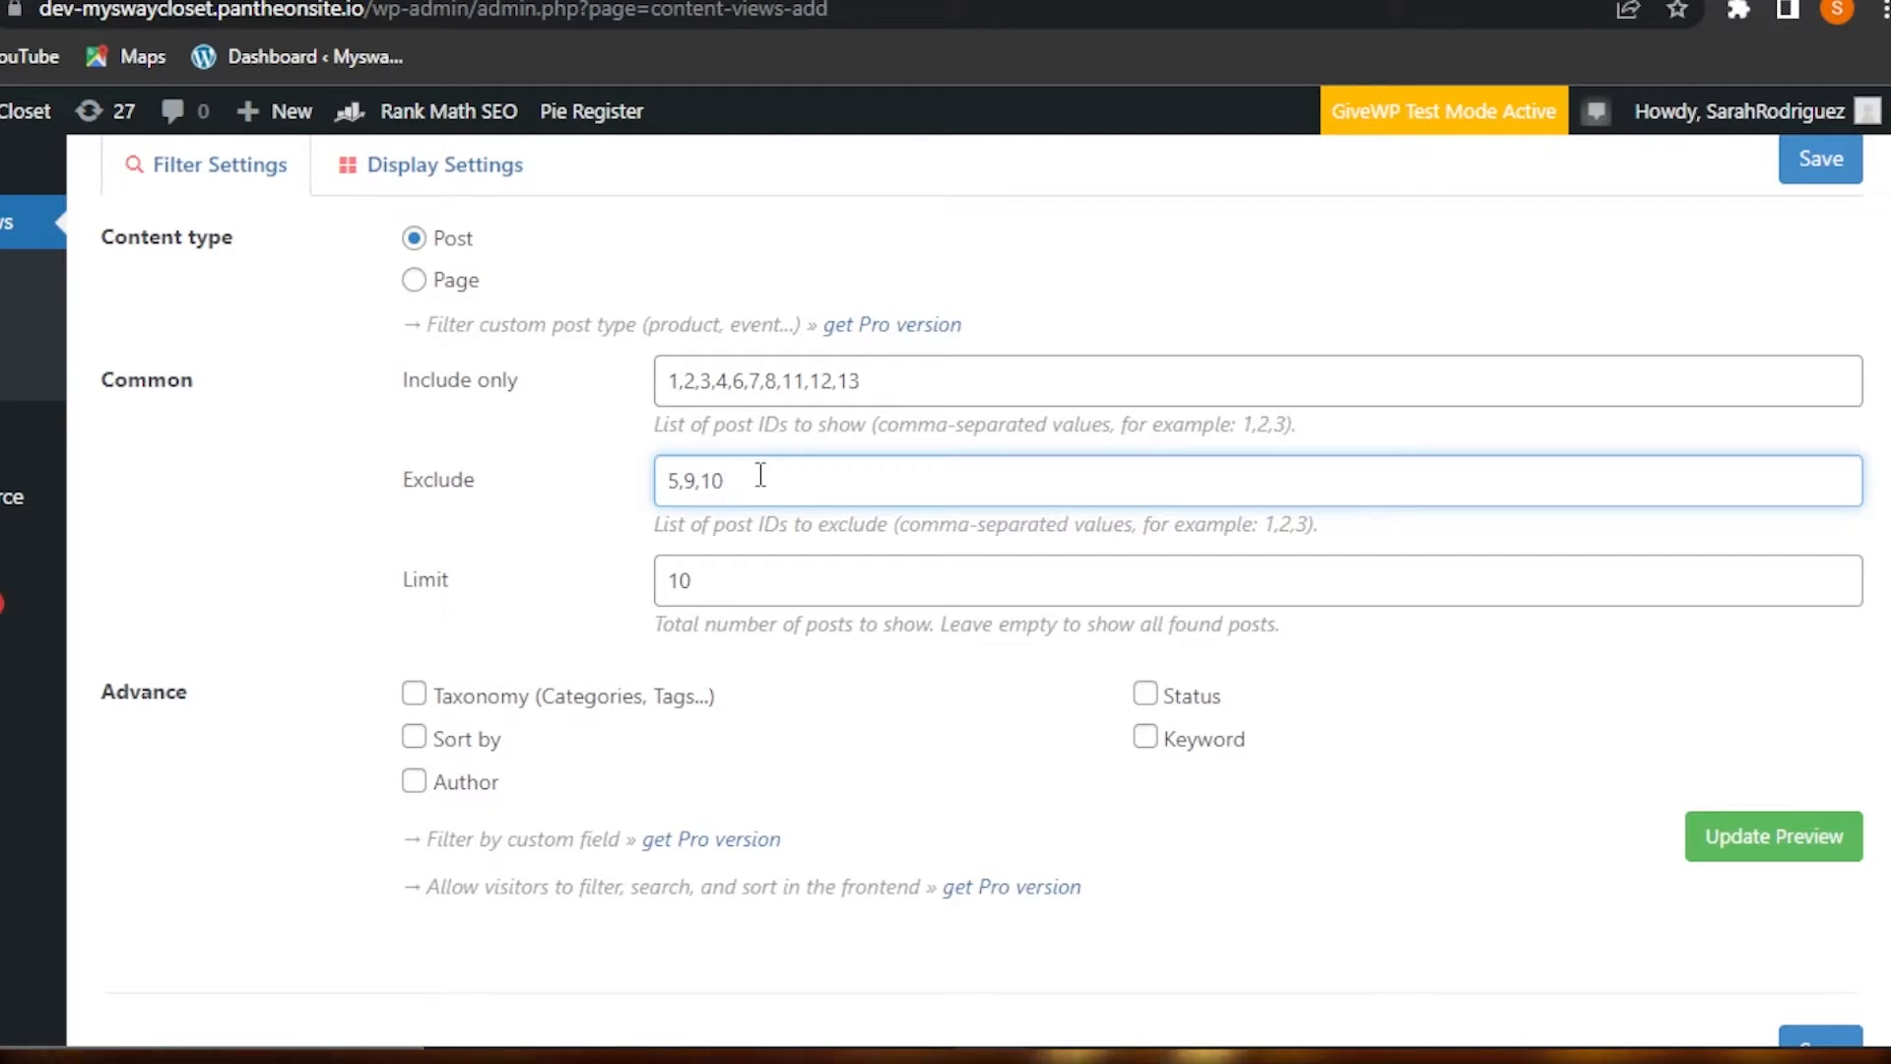
- Try limits of 11 and 9 for the total number of posts and return the limit to 10
click(720, 589)
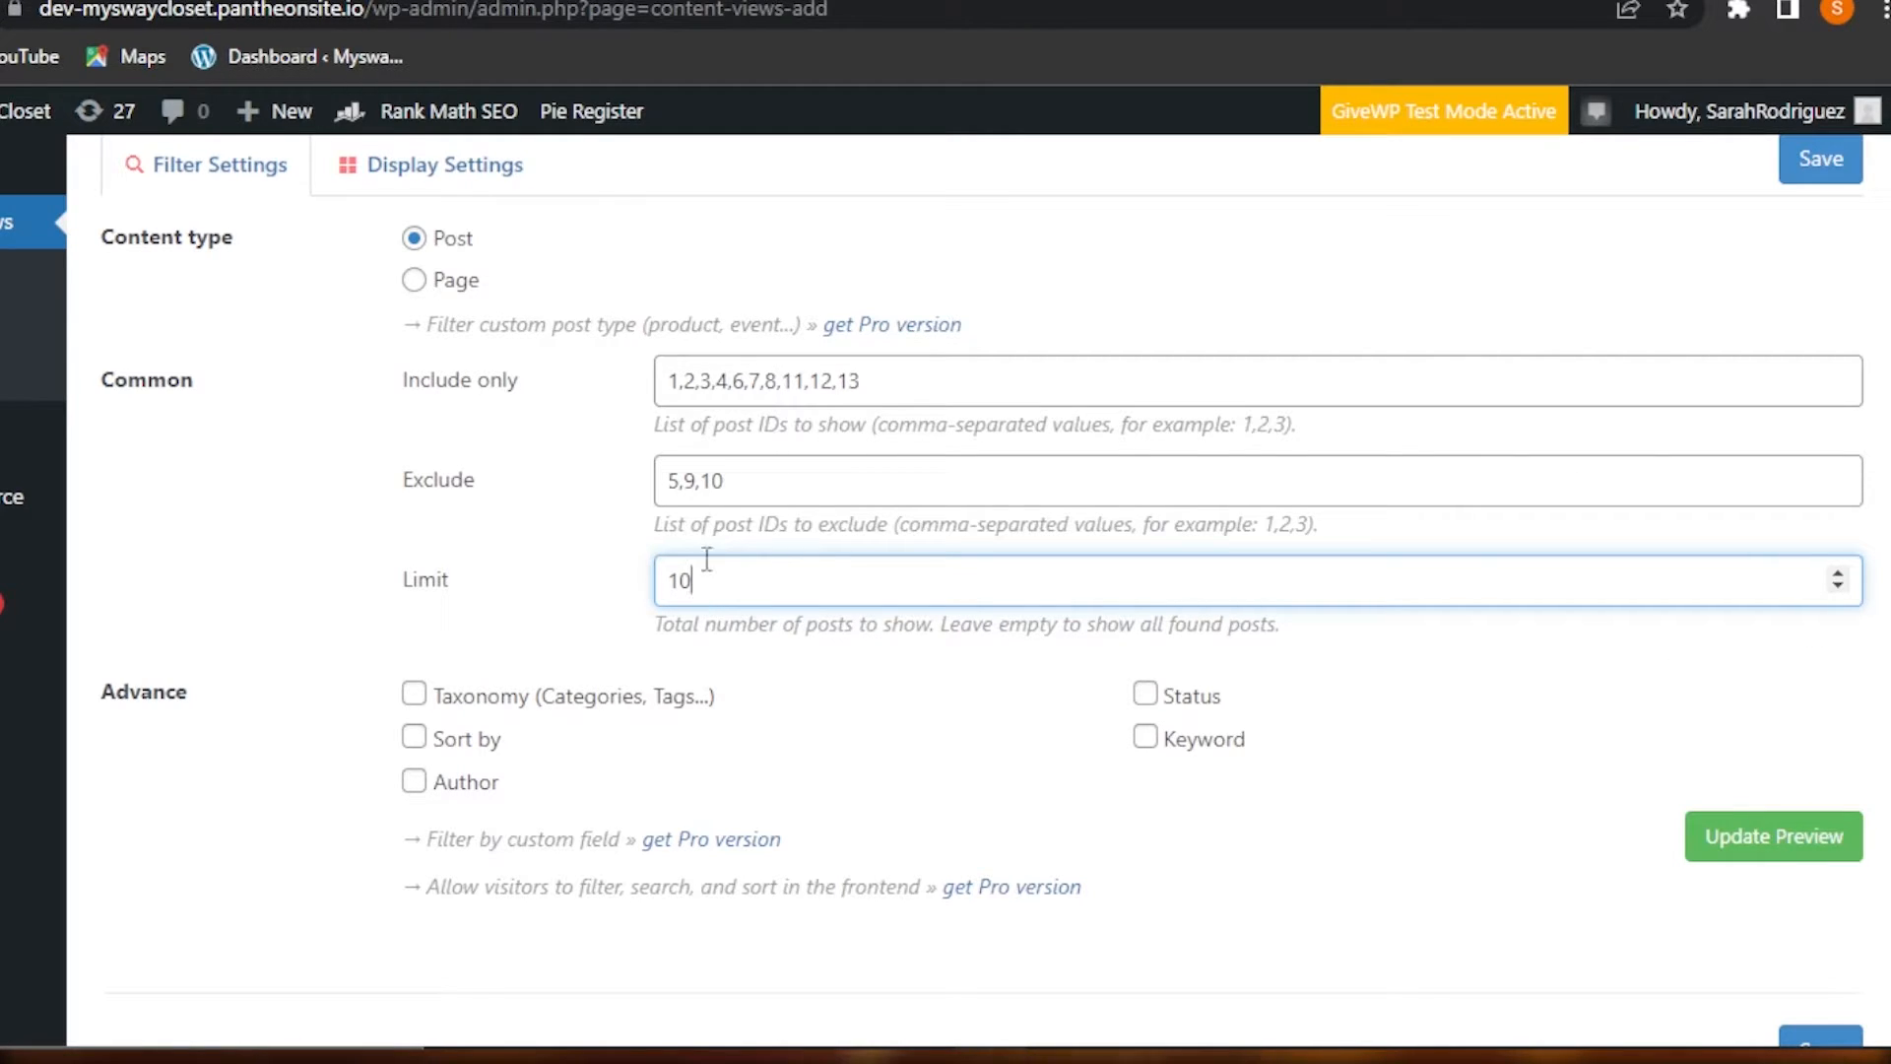
click(423, 1)
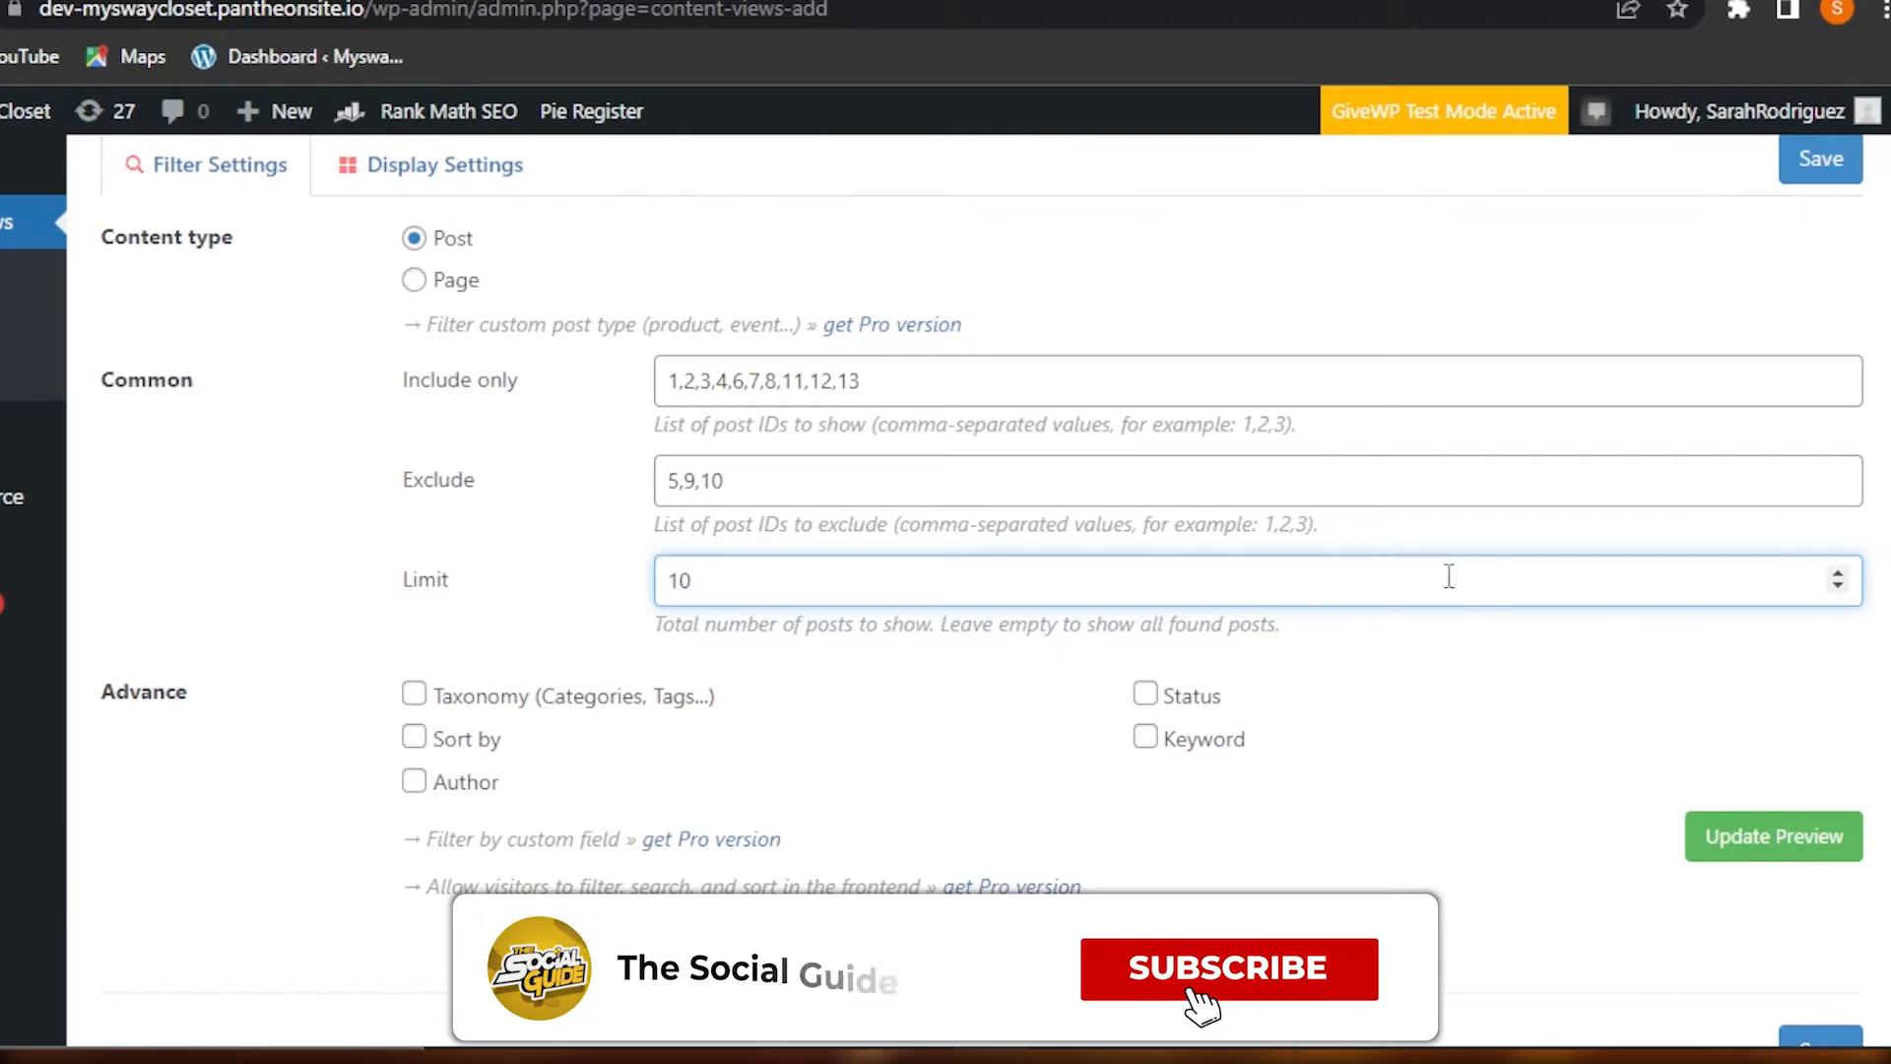
click(1838, 574)
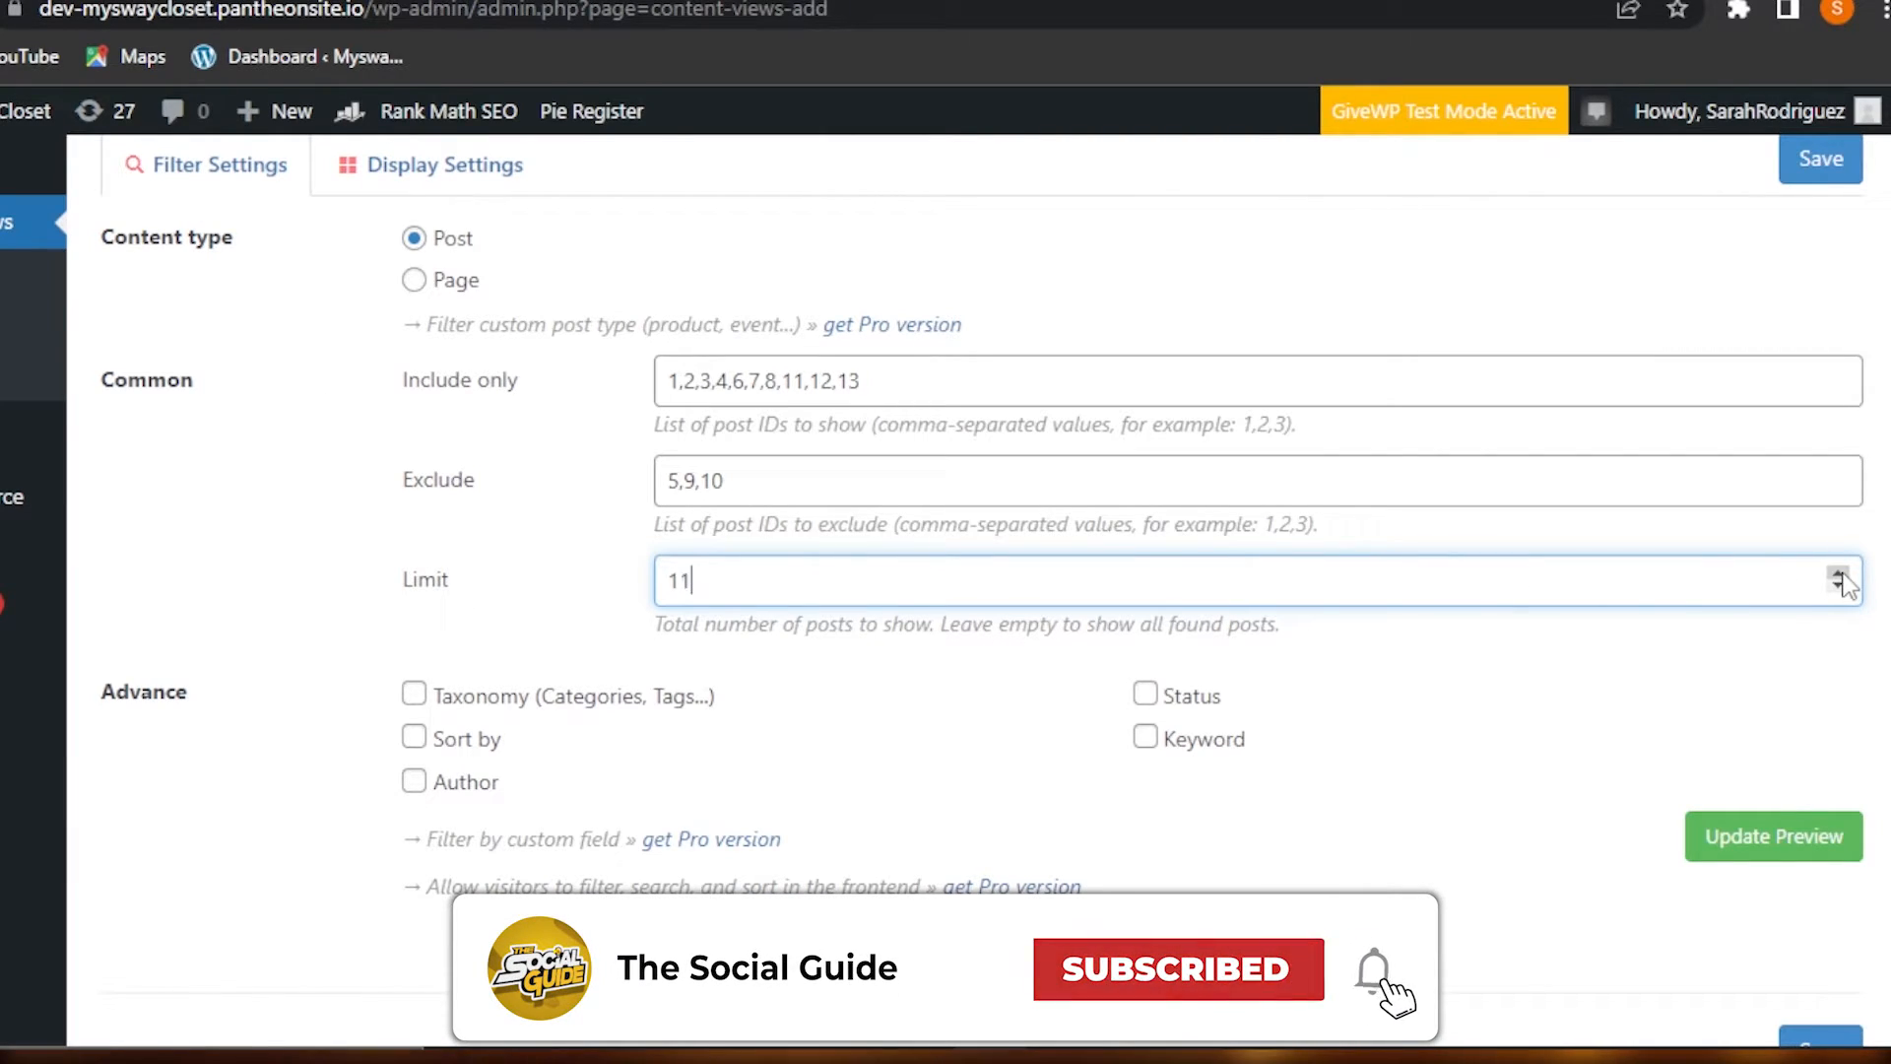
click(1838, 586)
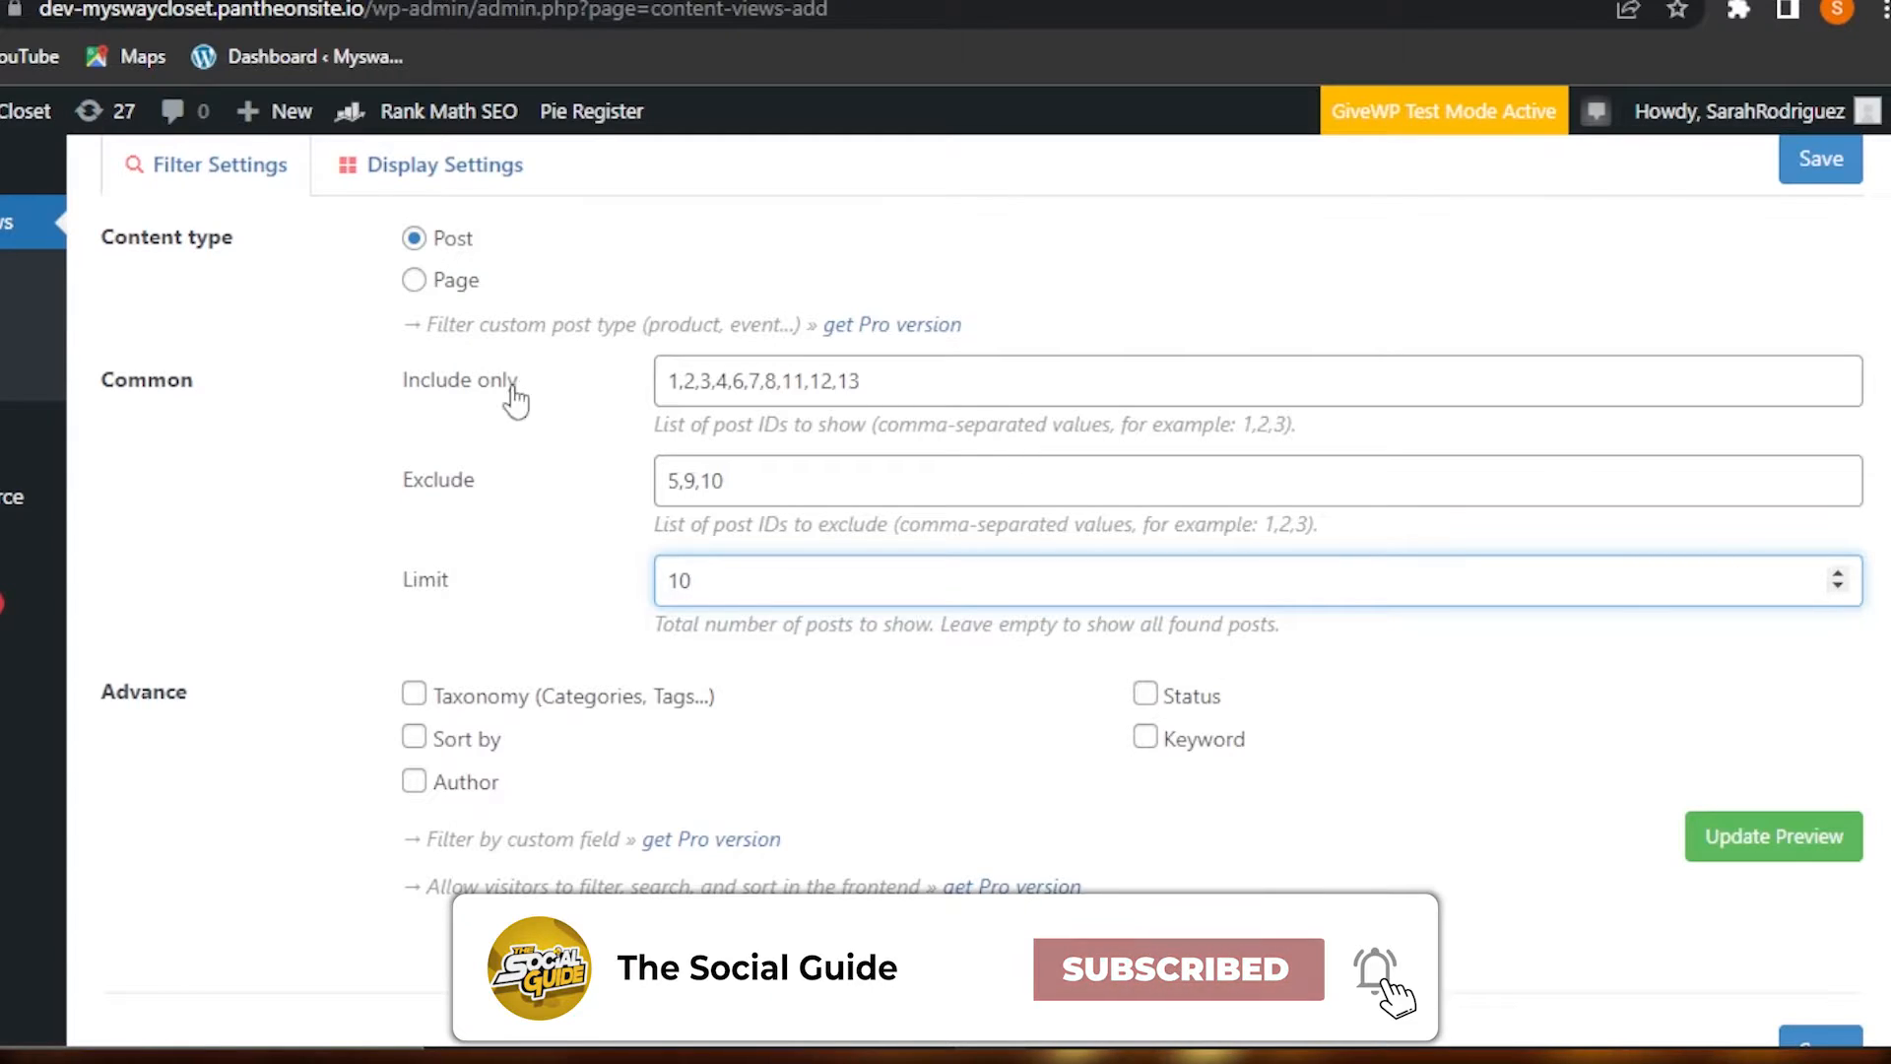
click(1838, 586)
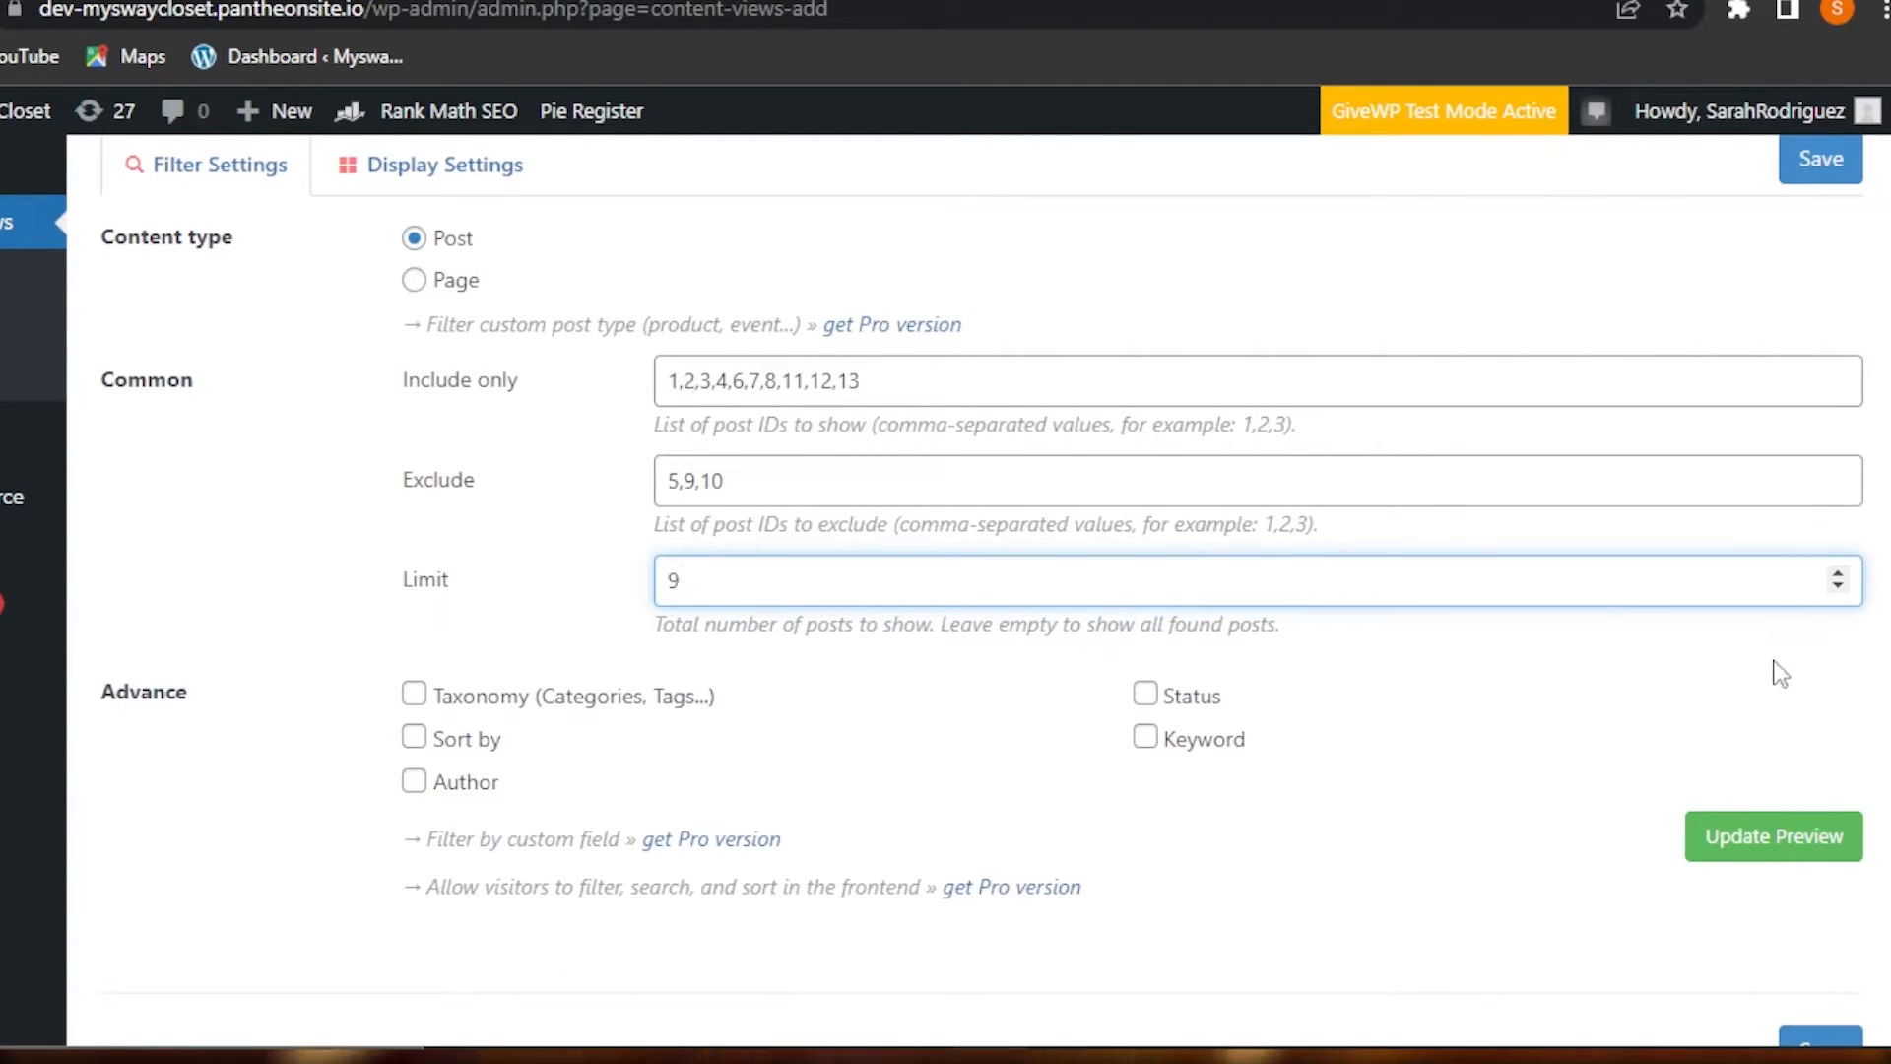
click(1836, 575)
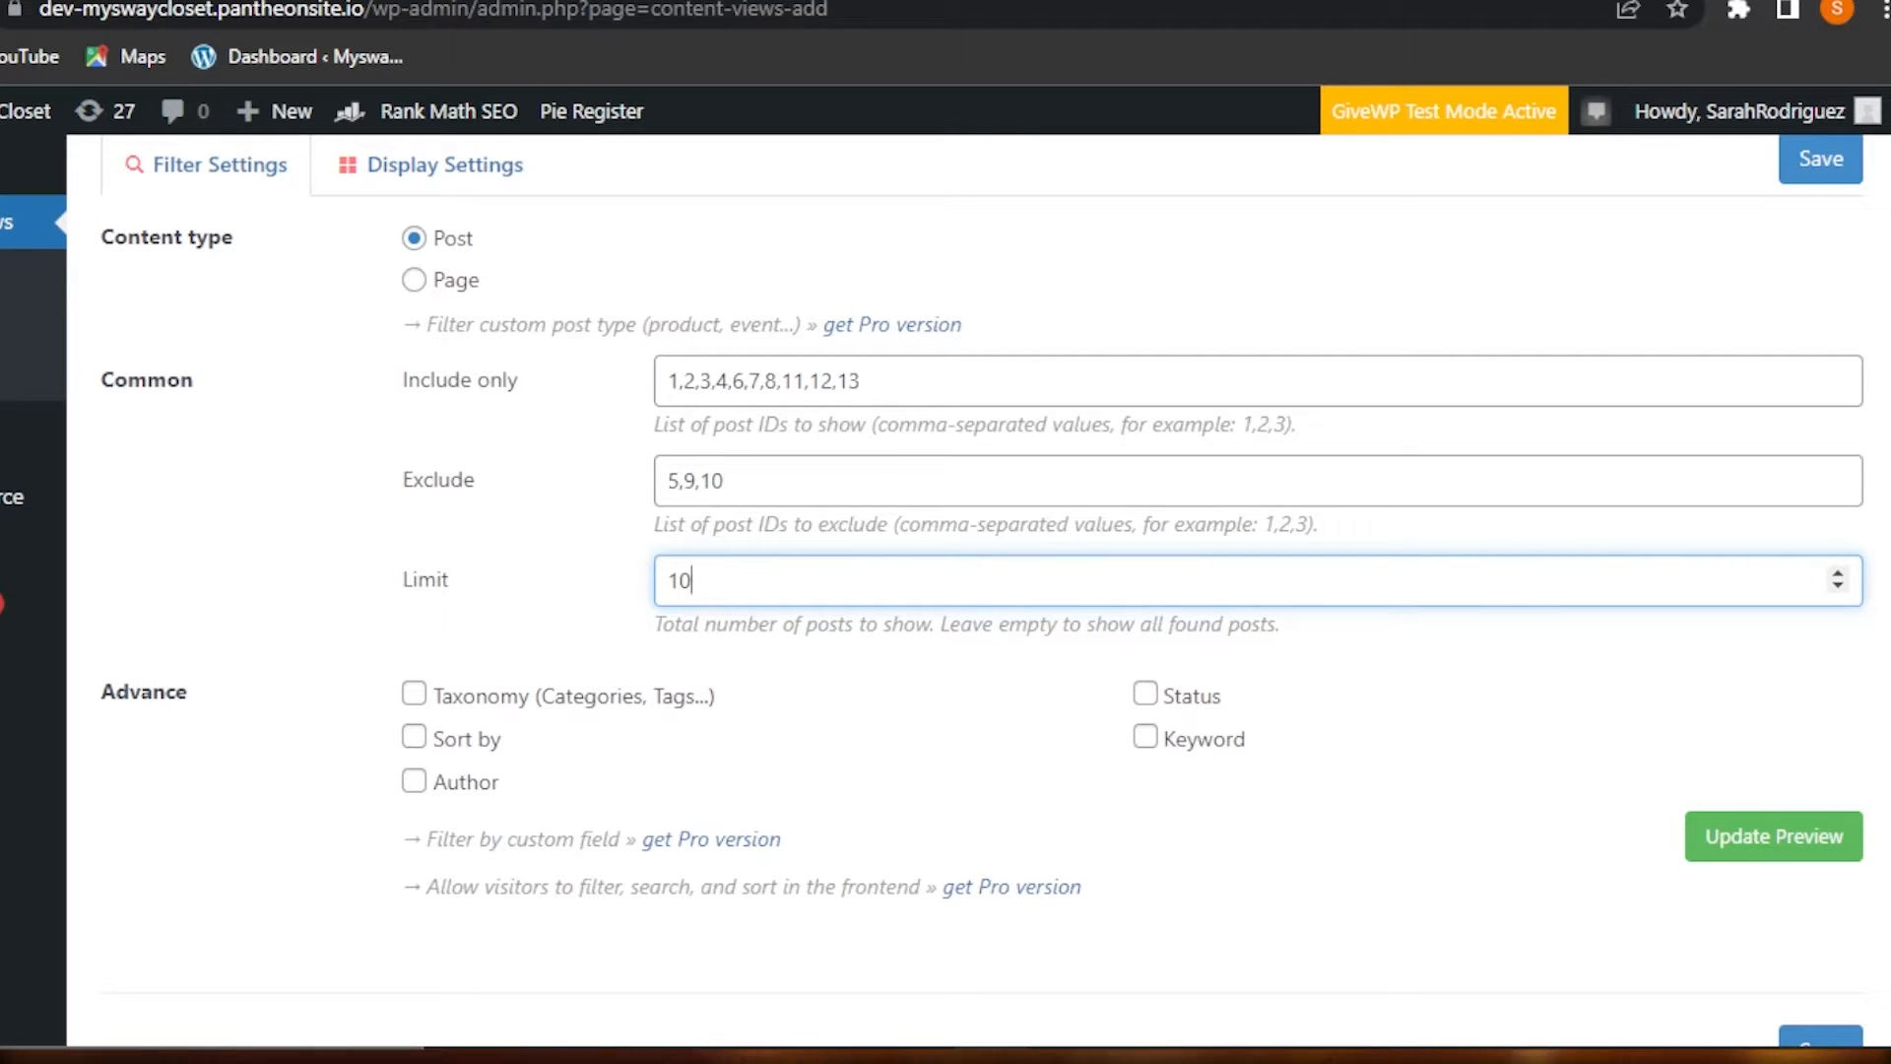
- Enable sorting of the view's posts by published date, keeping ascending order, and save the view
scroll(884, 600, down, 2)
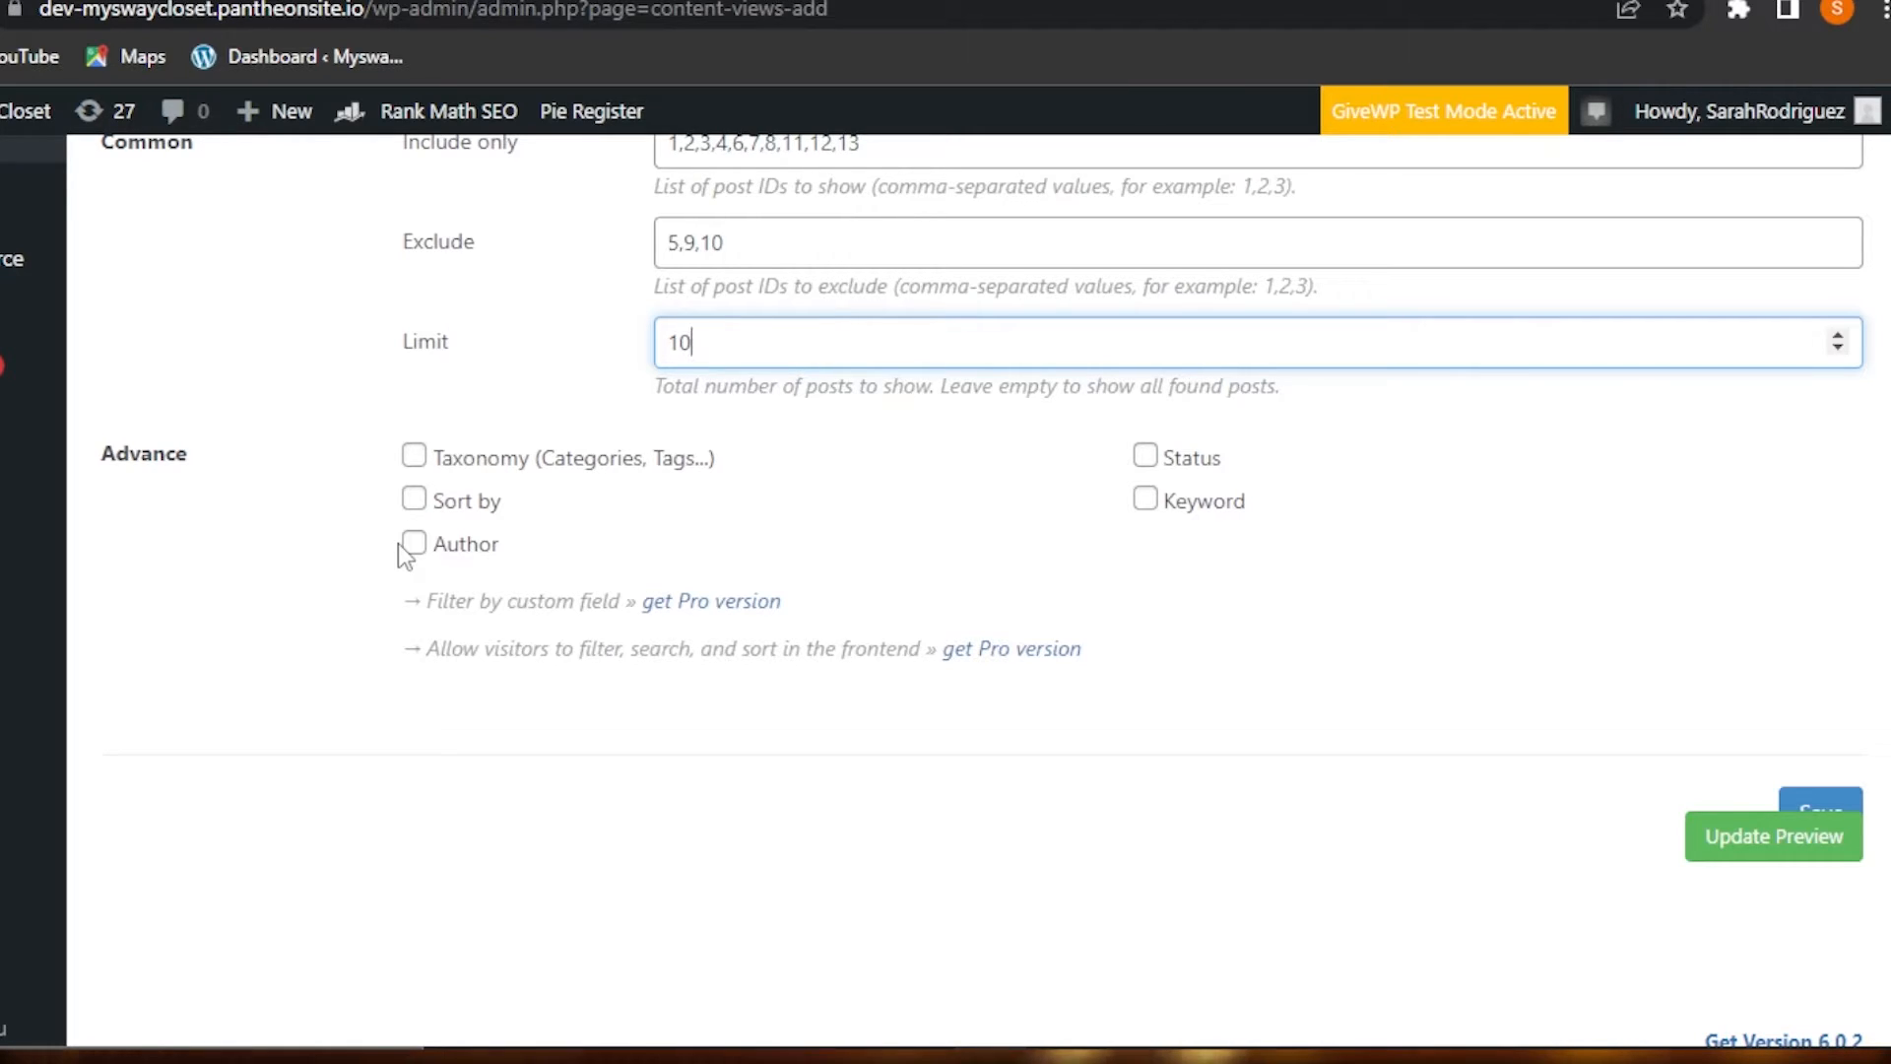
click(414, 499)
scroll(503, 591, down, 3)
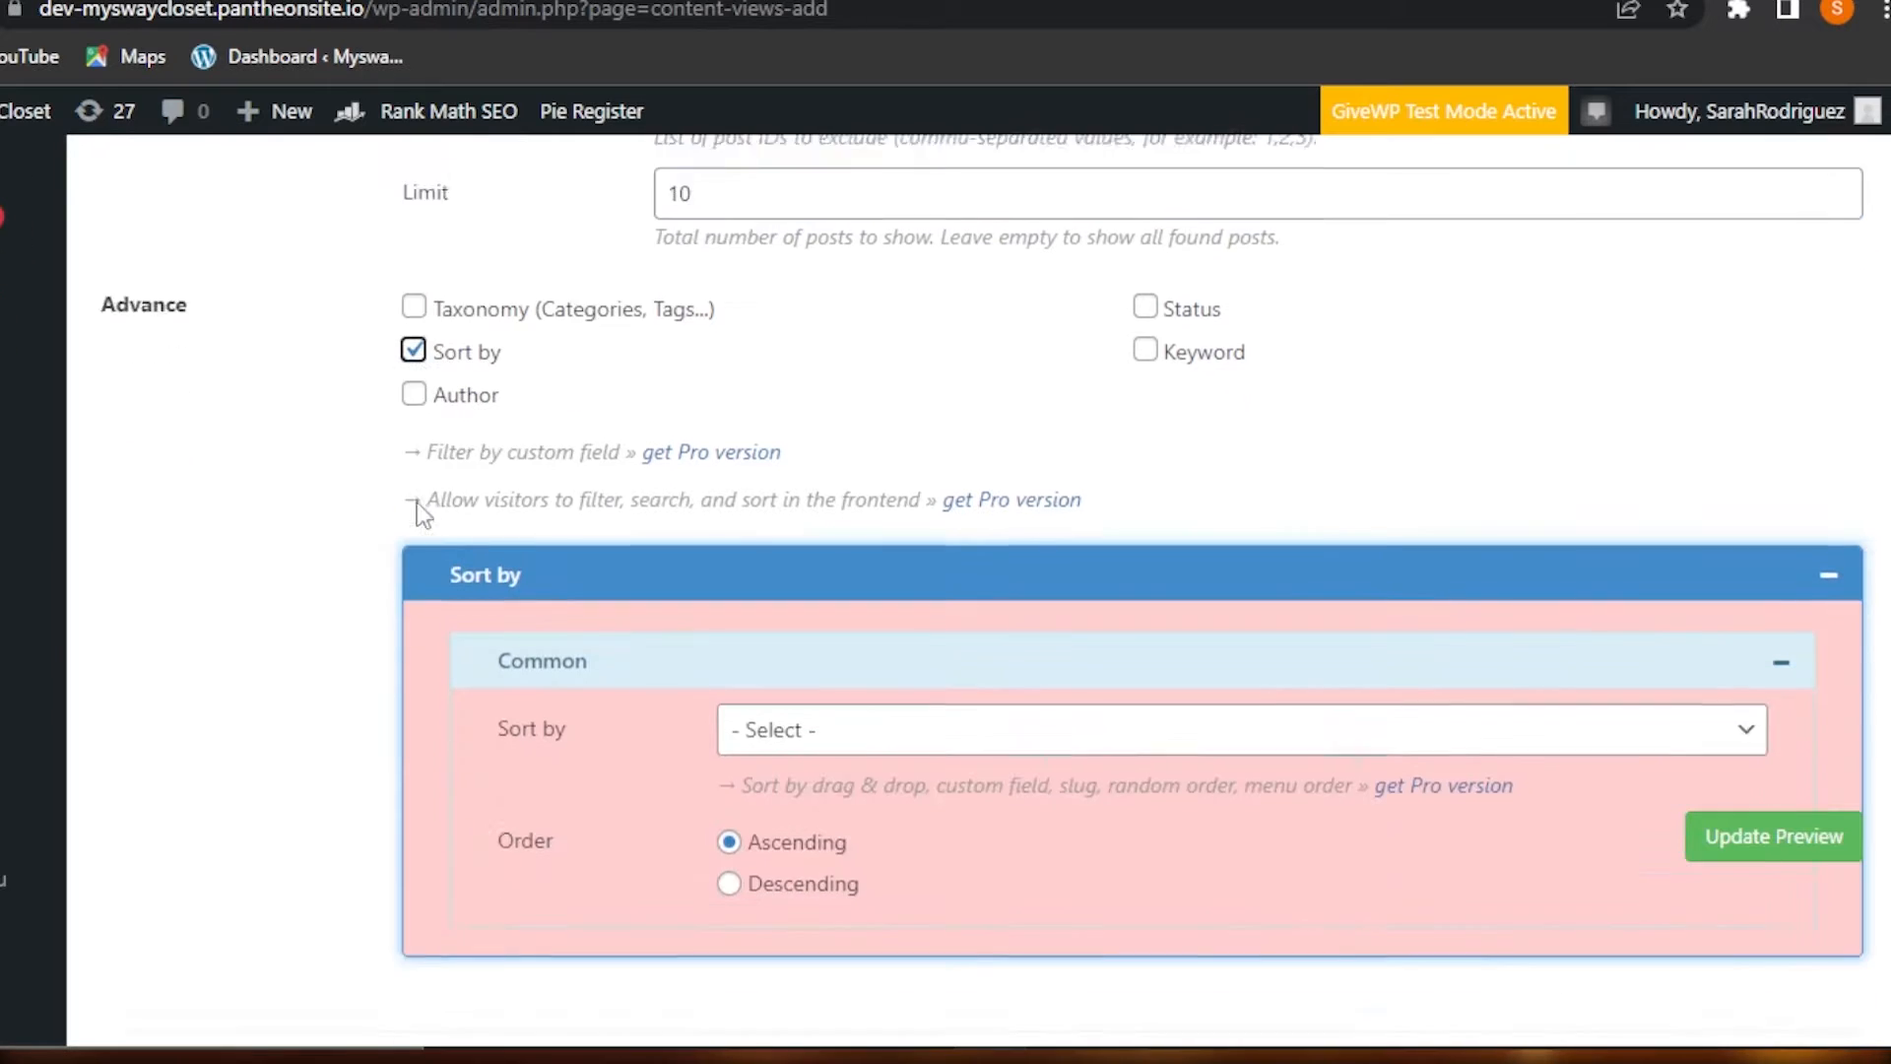
click(830, 576)
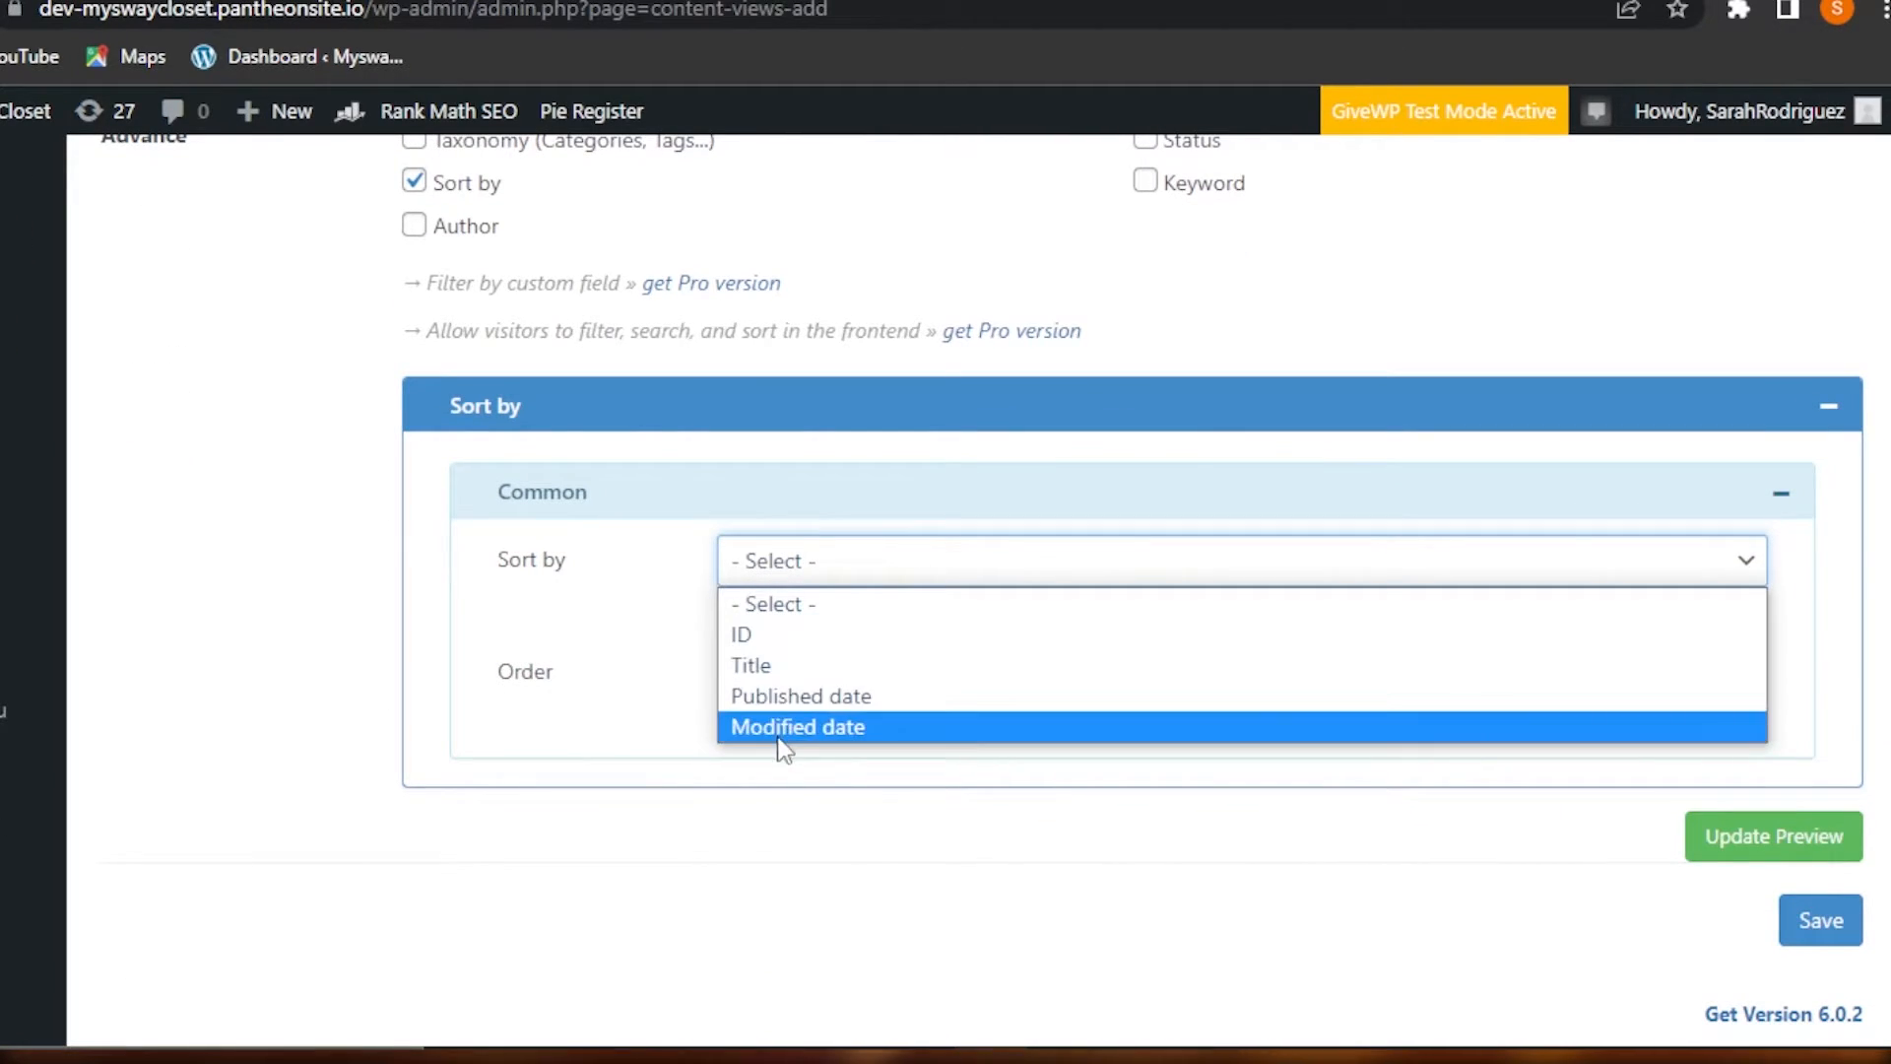
click(807, 699)
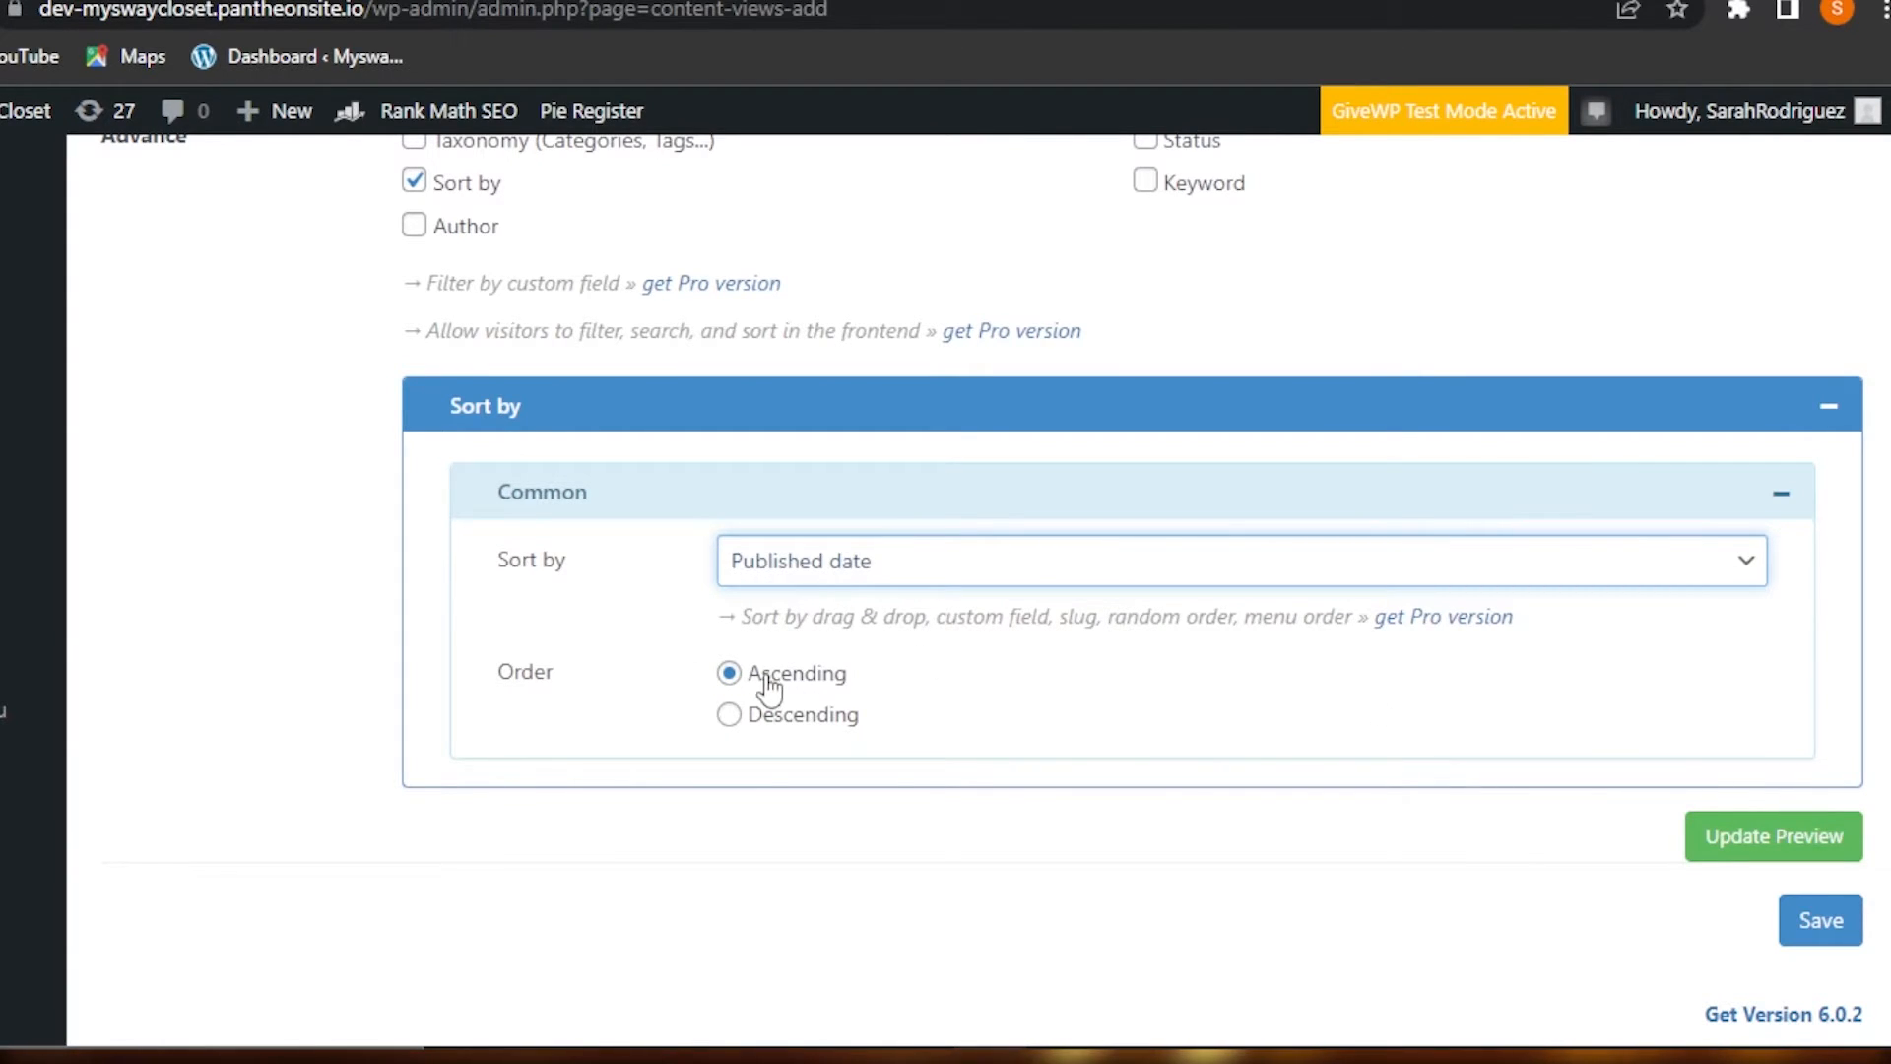
scroll(1869, 824, up, 2)
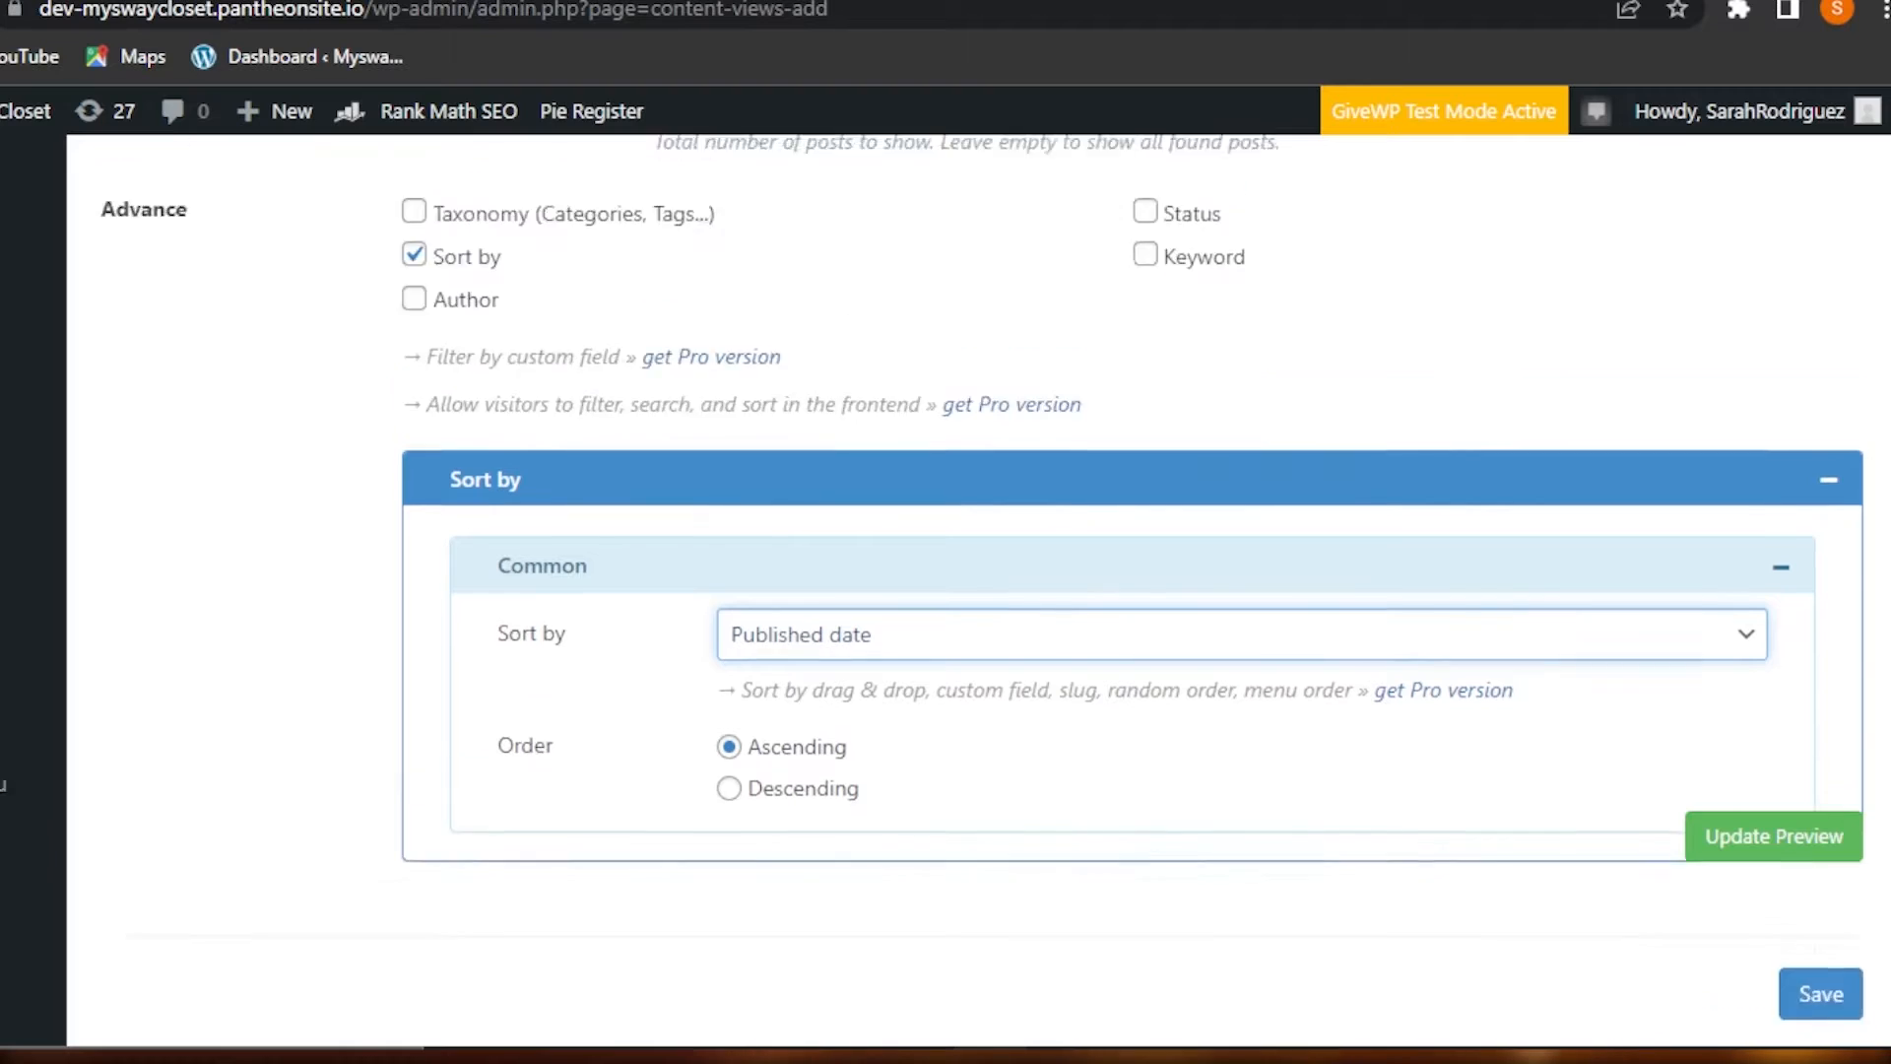
scroll(1870, 824, down, 2)
click(1817, 947)
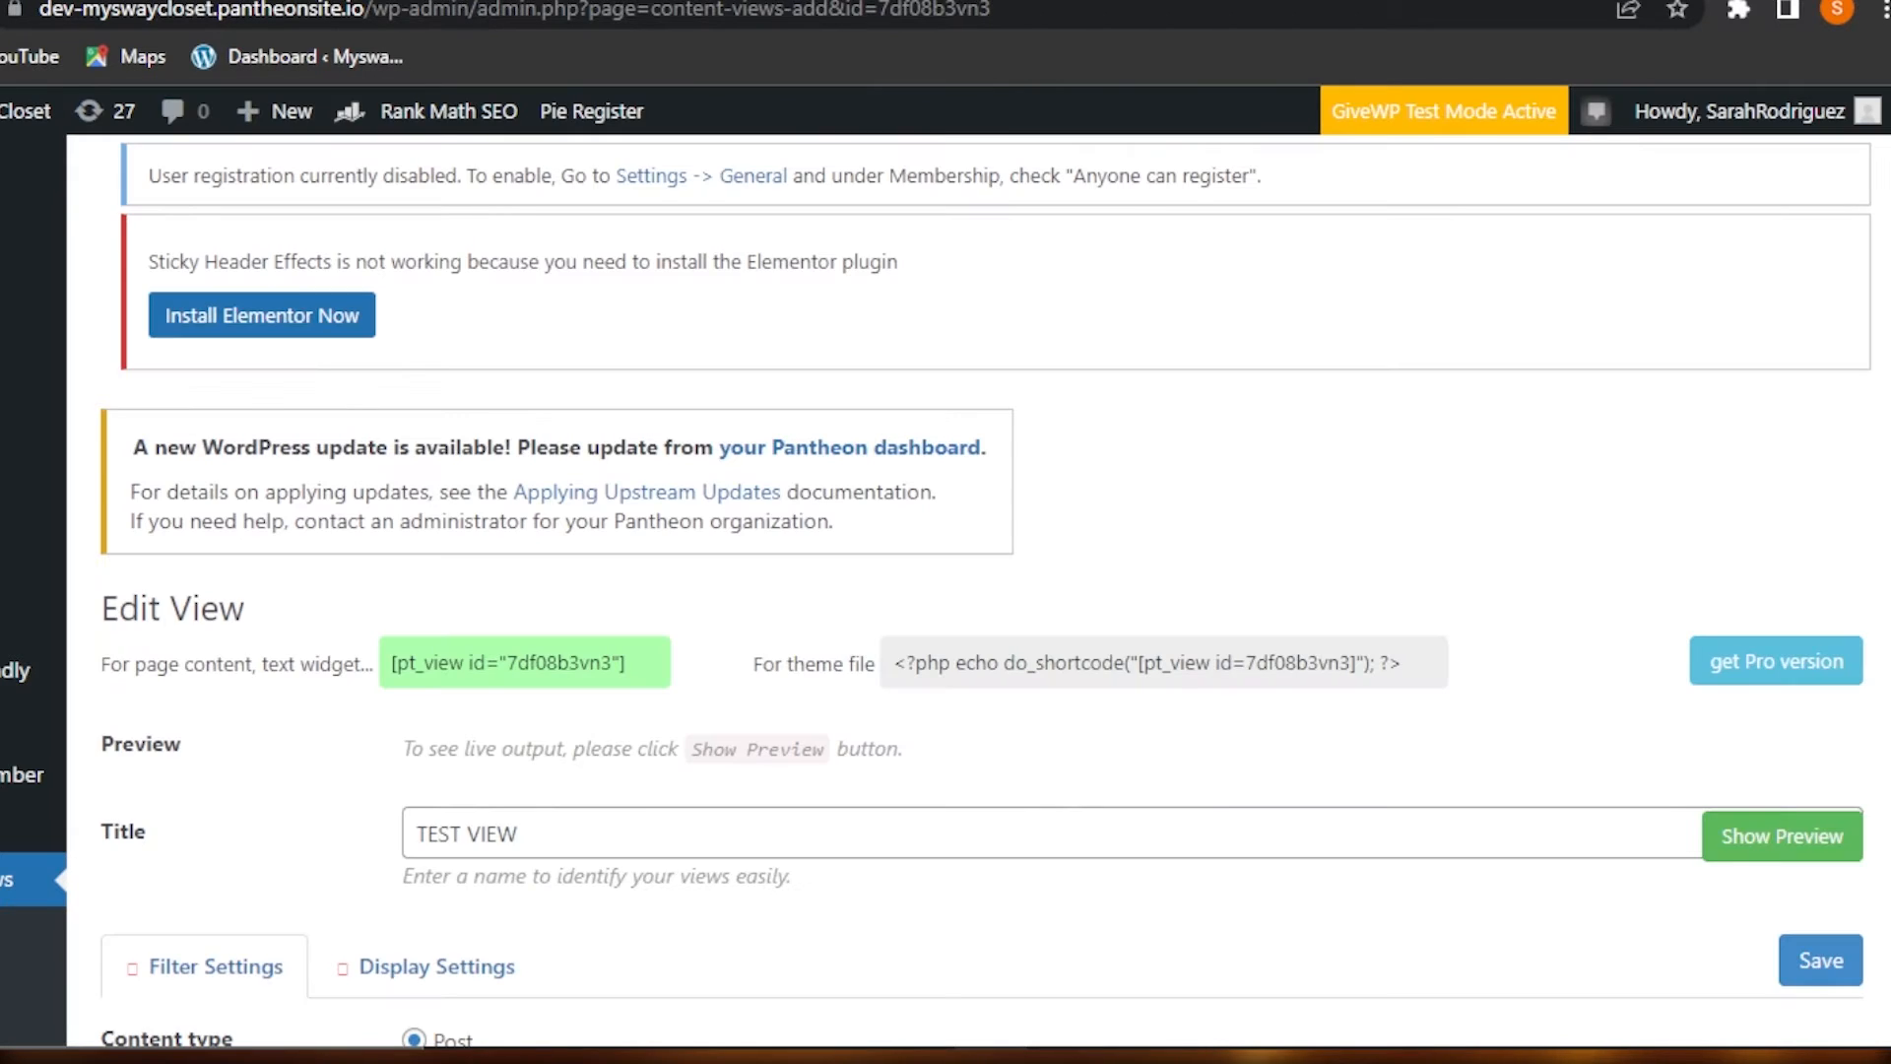
- Review the saved view's filter settings and open its display settings to examine the layout, format and field options
scroll(981, 591, down, 3)
scroll(981, 591, down, 3)
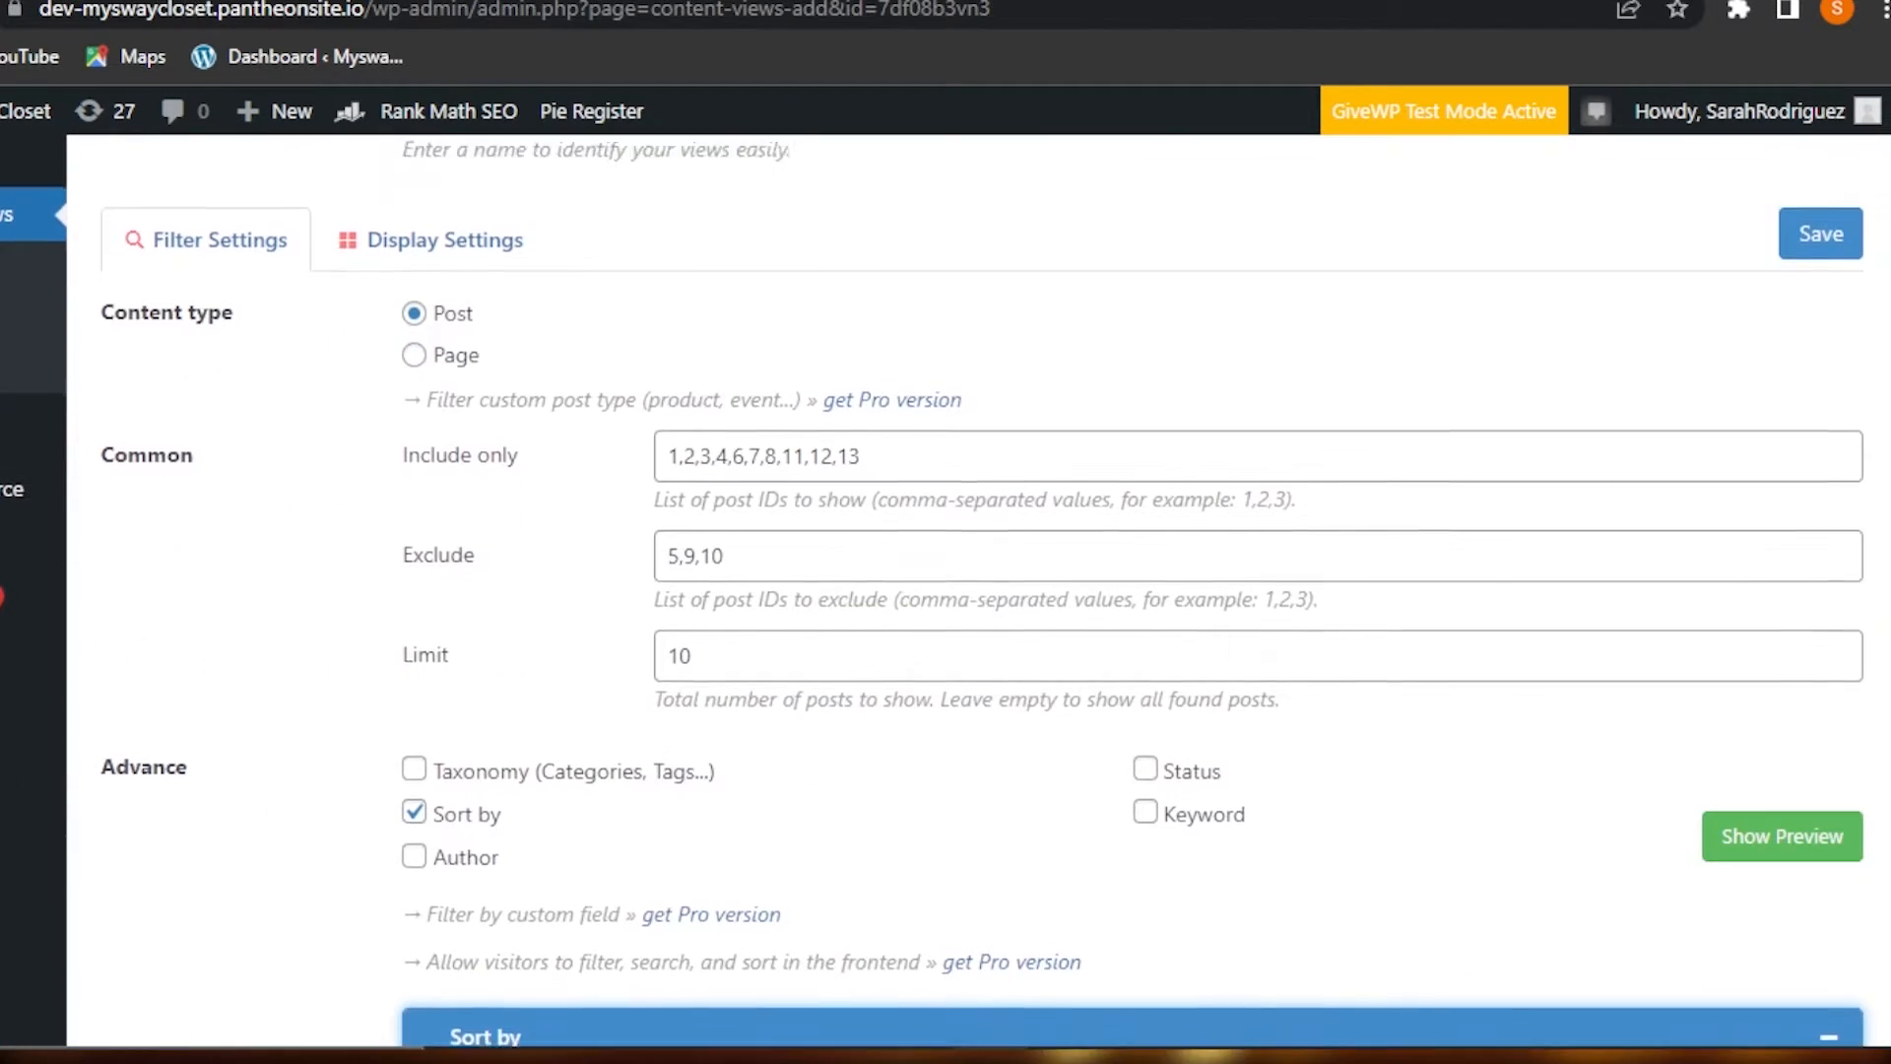
scroll(981, 591, down, 5)
scroll(981, 591, up, 5)
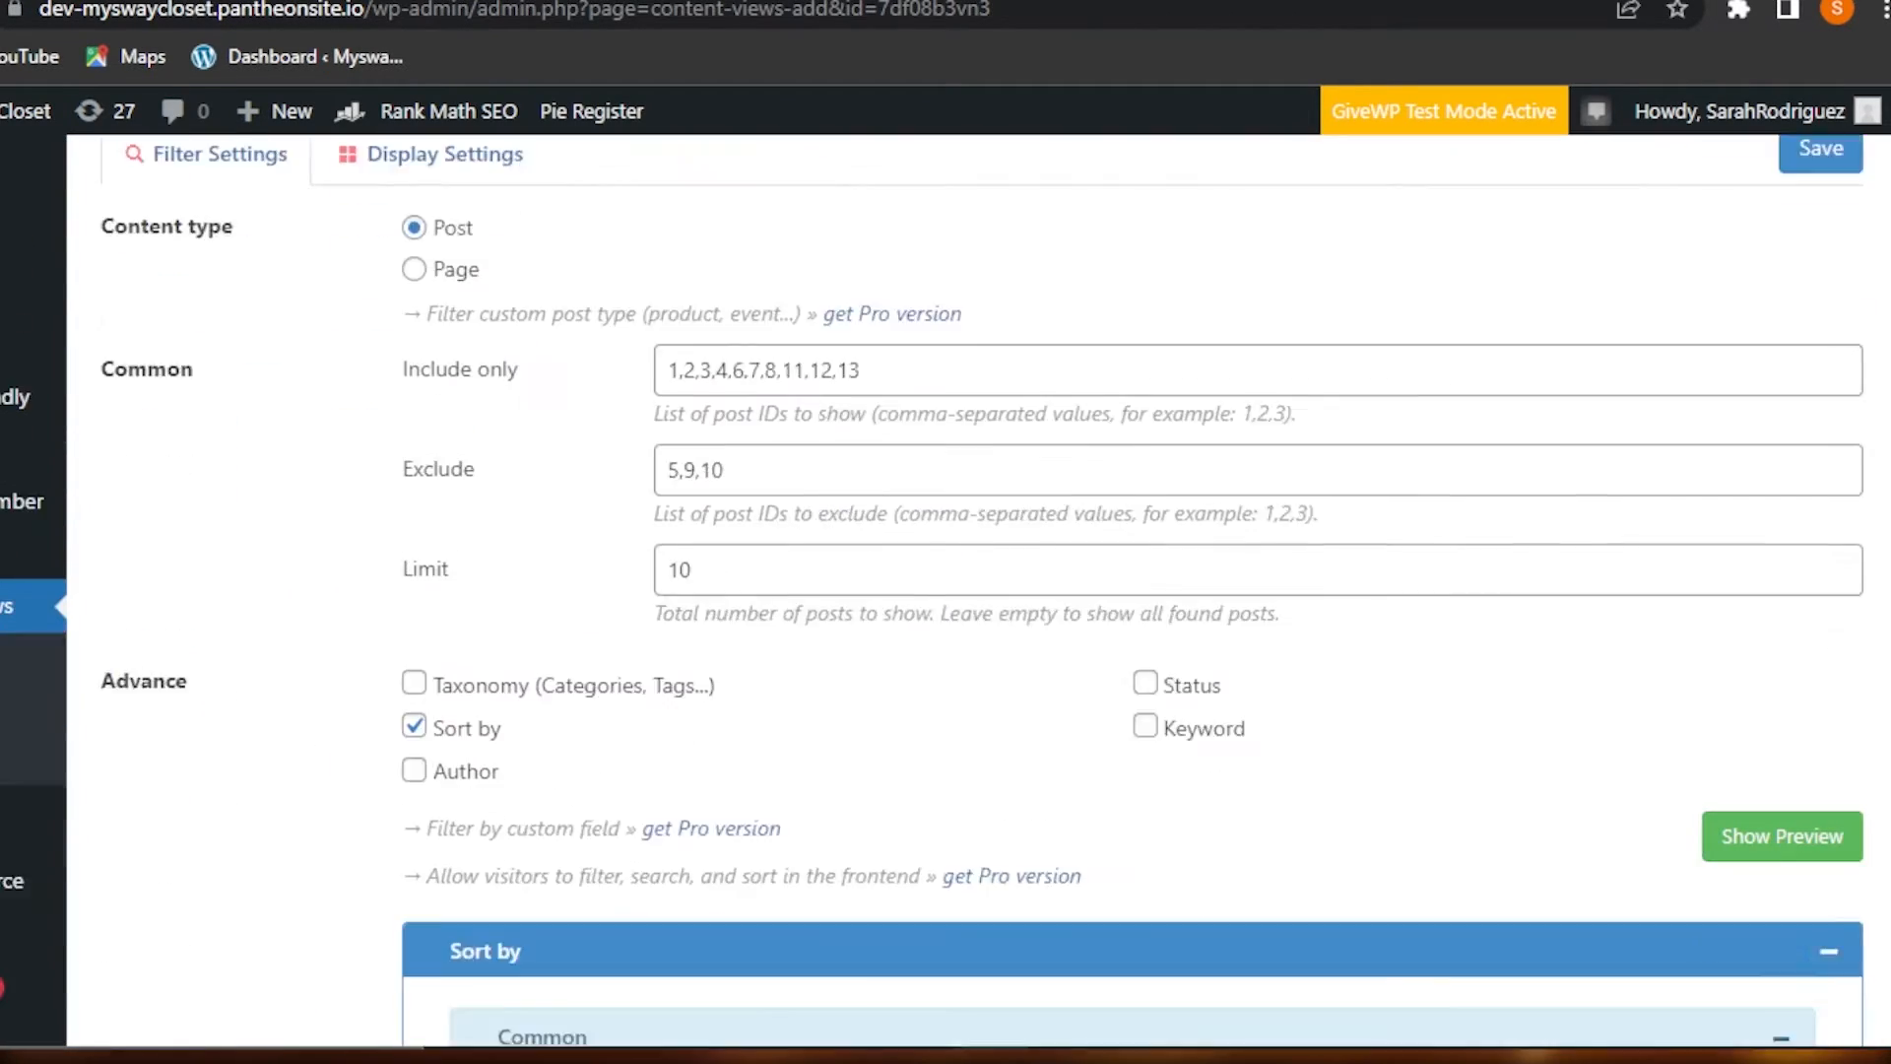
scroll(1402, 456, up, 2)
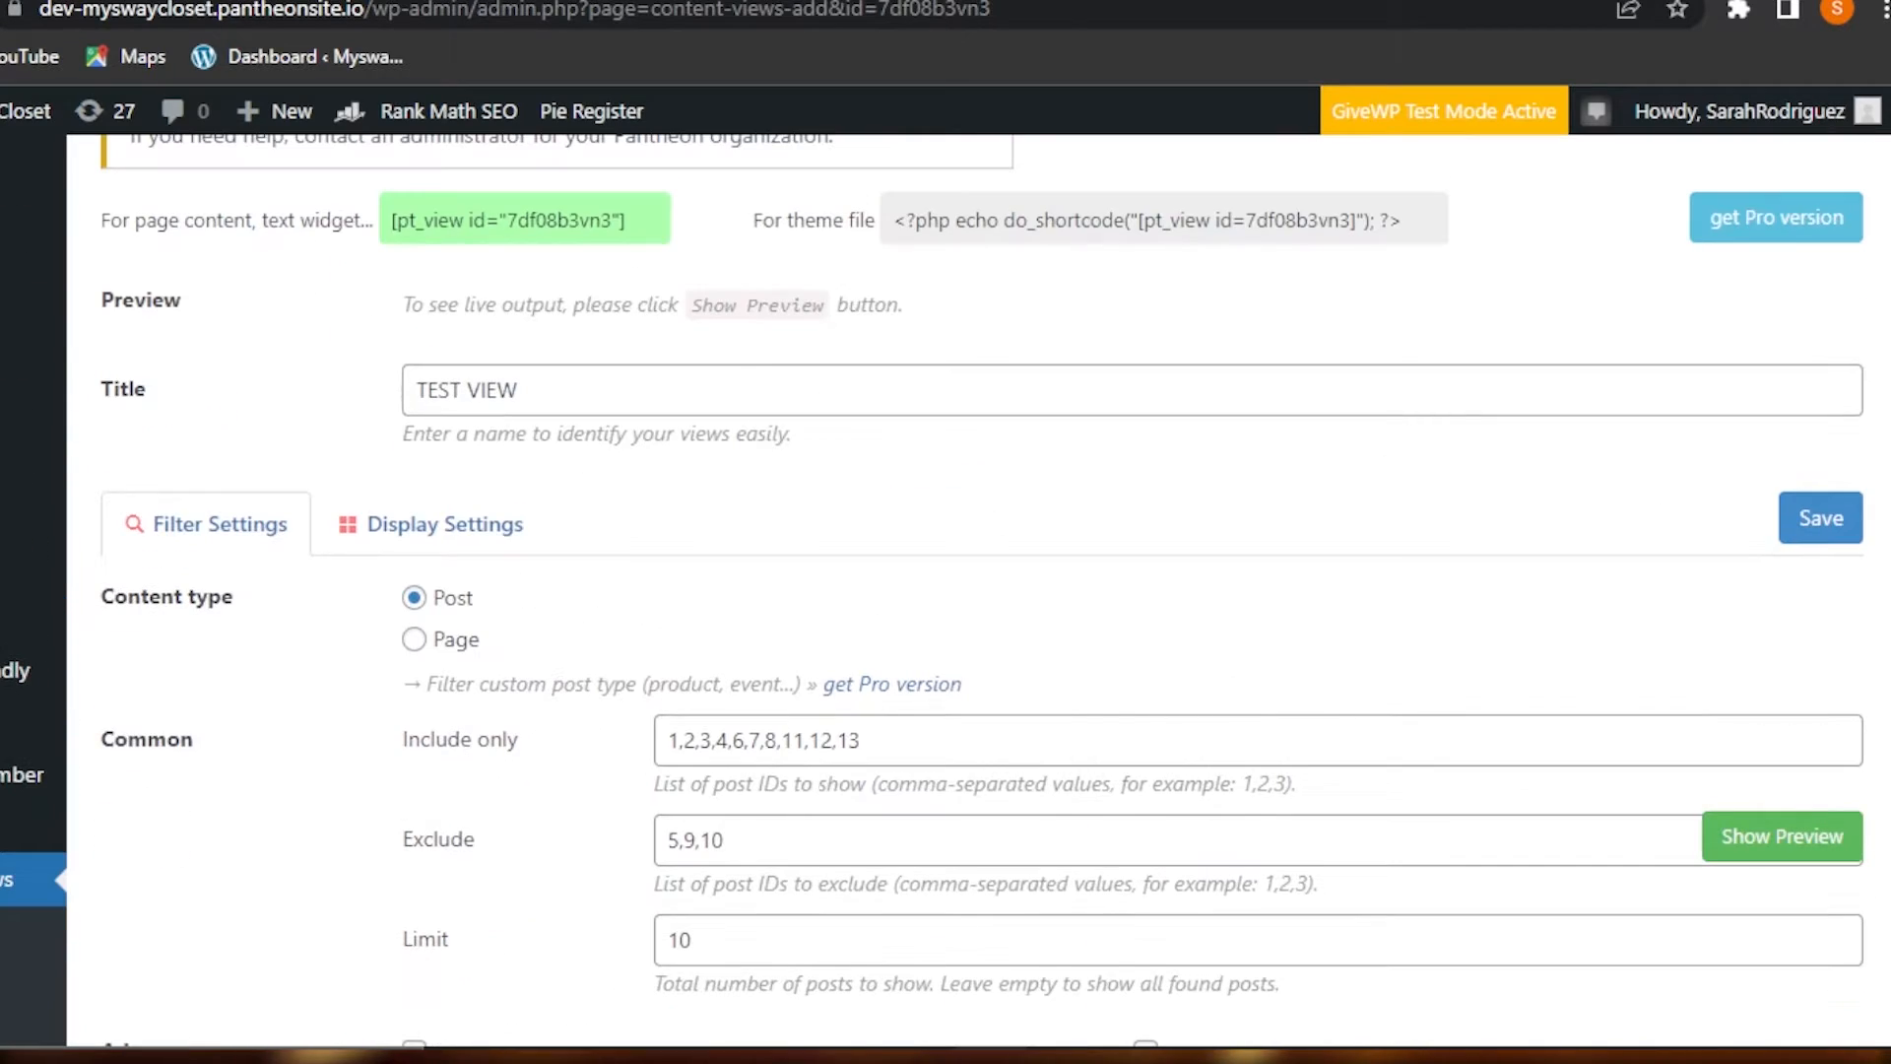
click(415, 533)
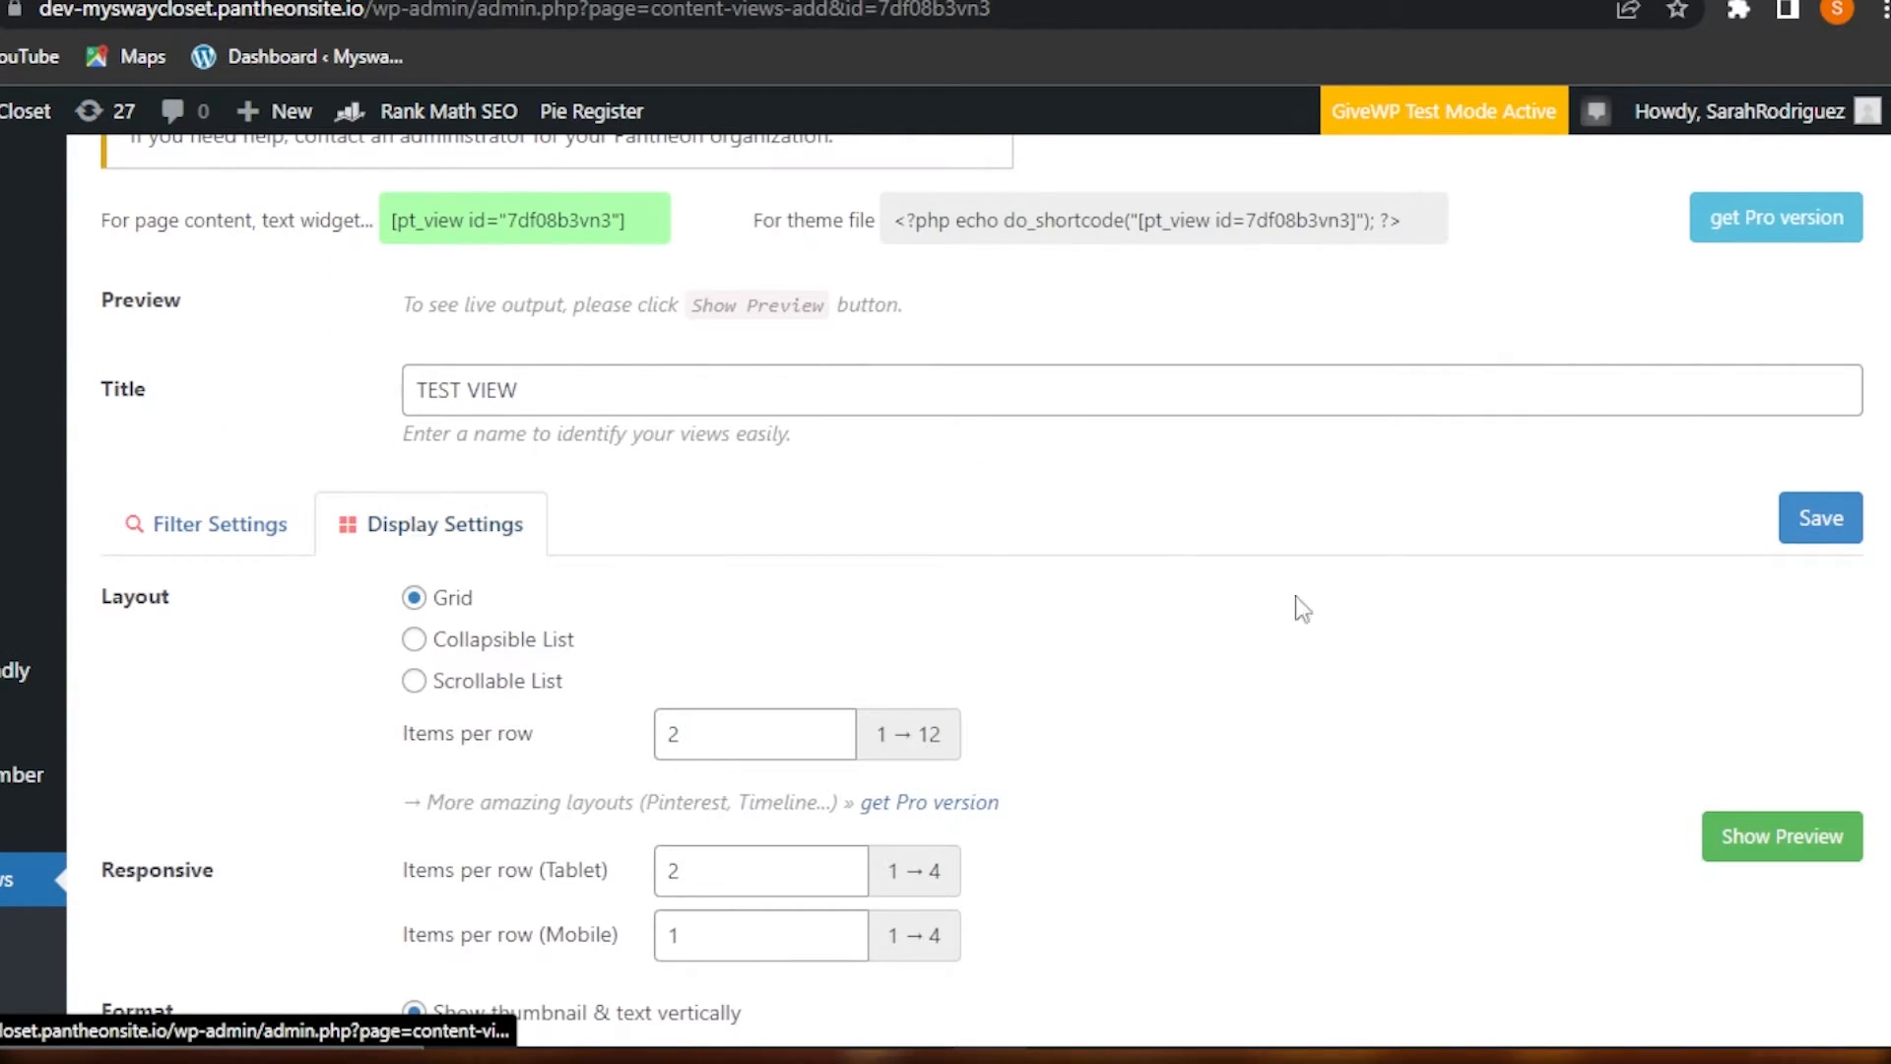
scroll(946, 591, down, 5)
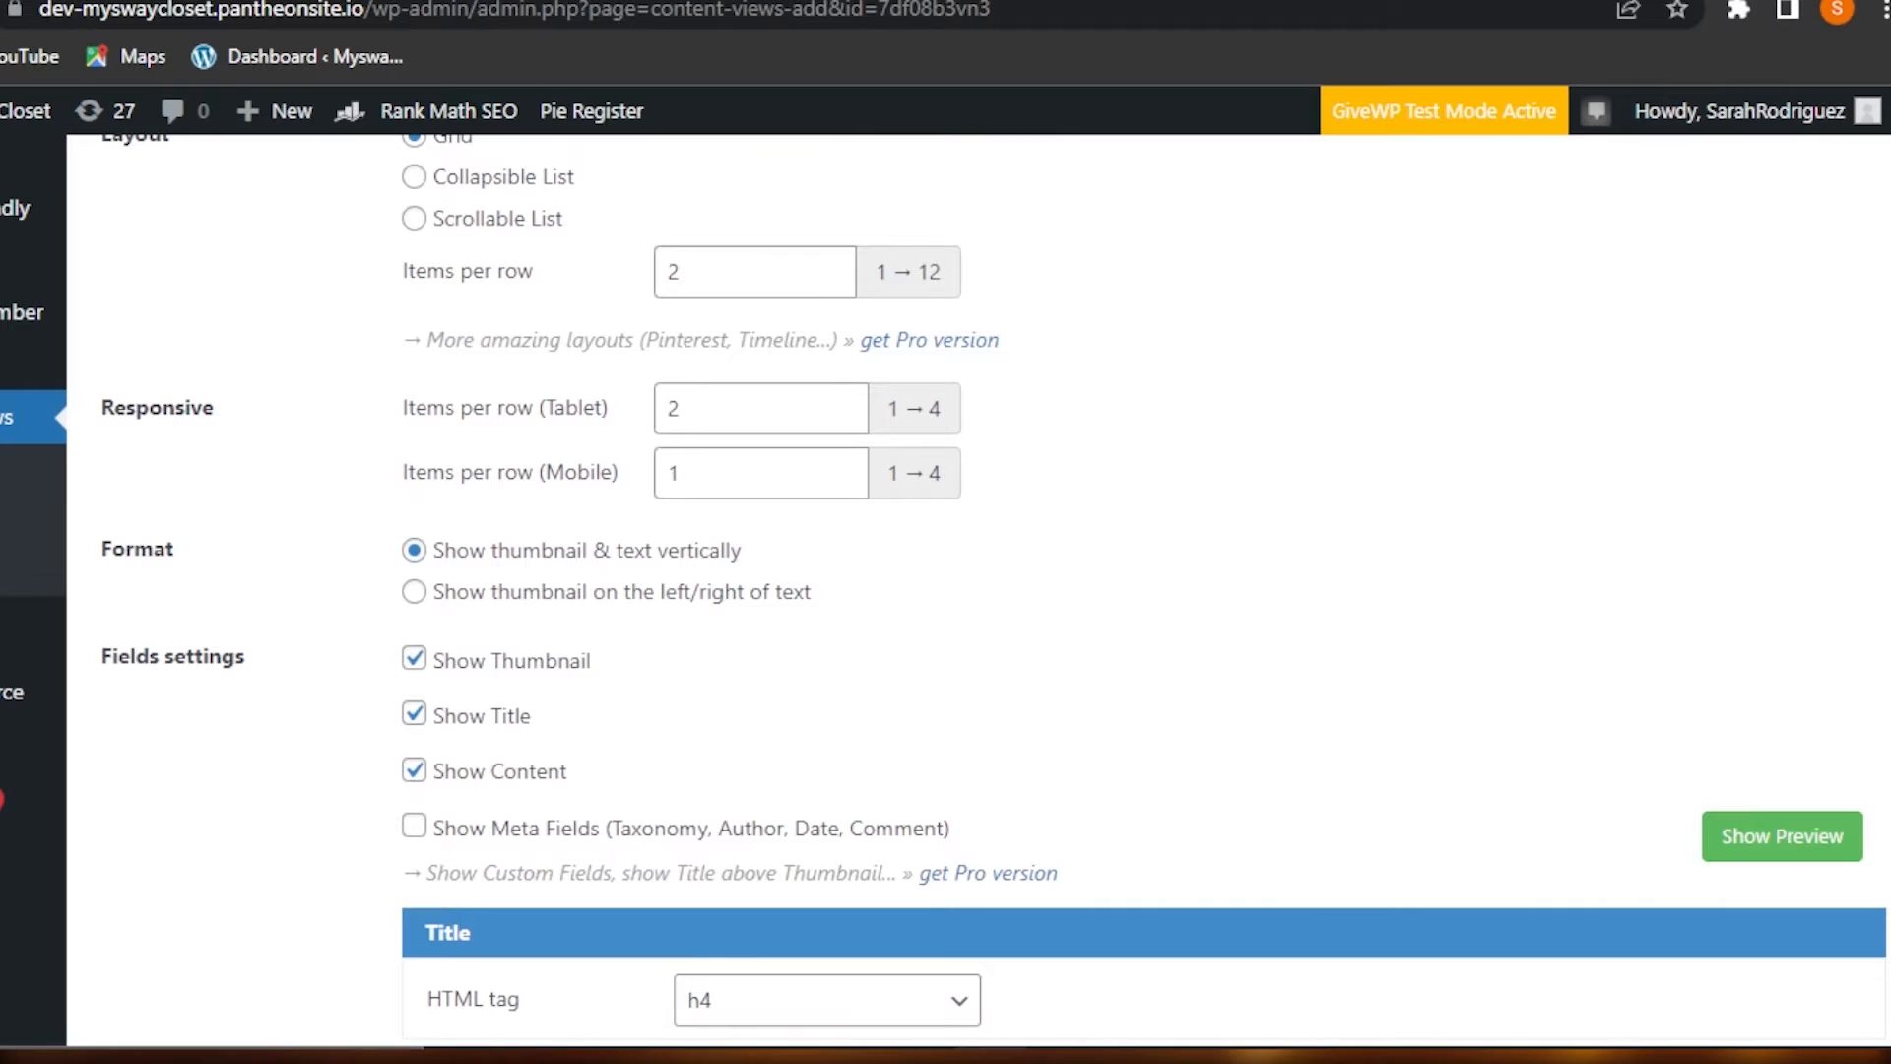
scroll(946, 591, up, 1)
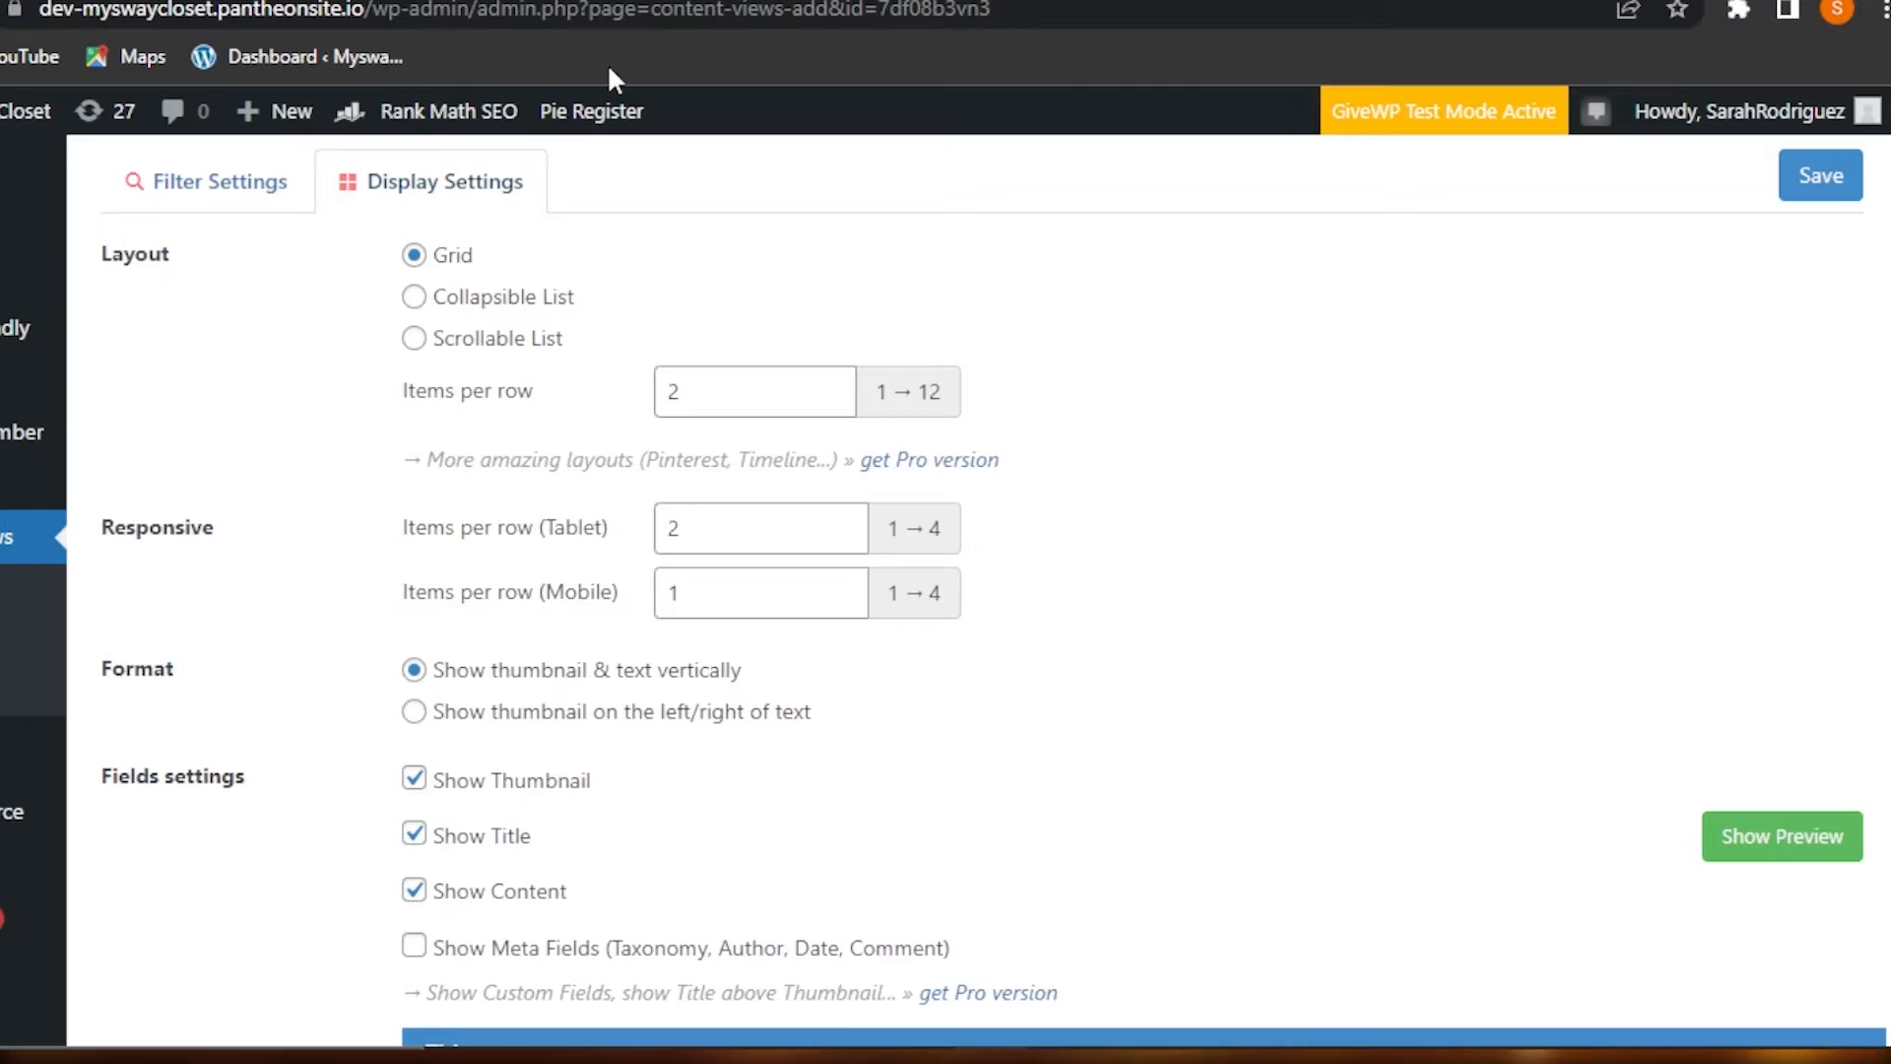
- Set the grid layout to 4 items per row, with 3 per row on tablet and 2 on mobile
click(833, 384)
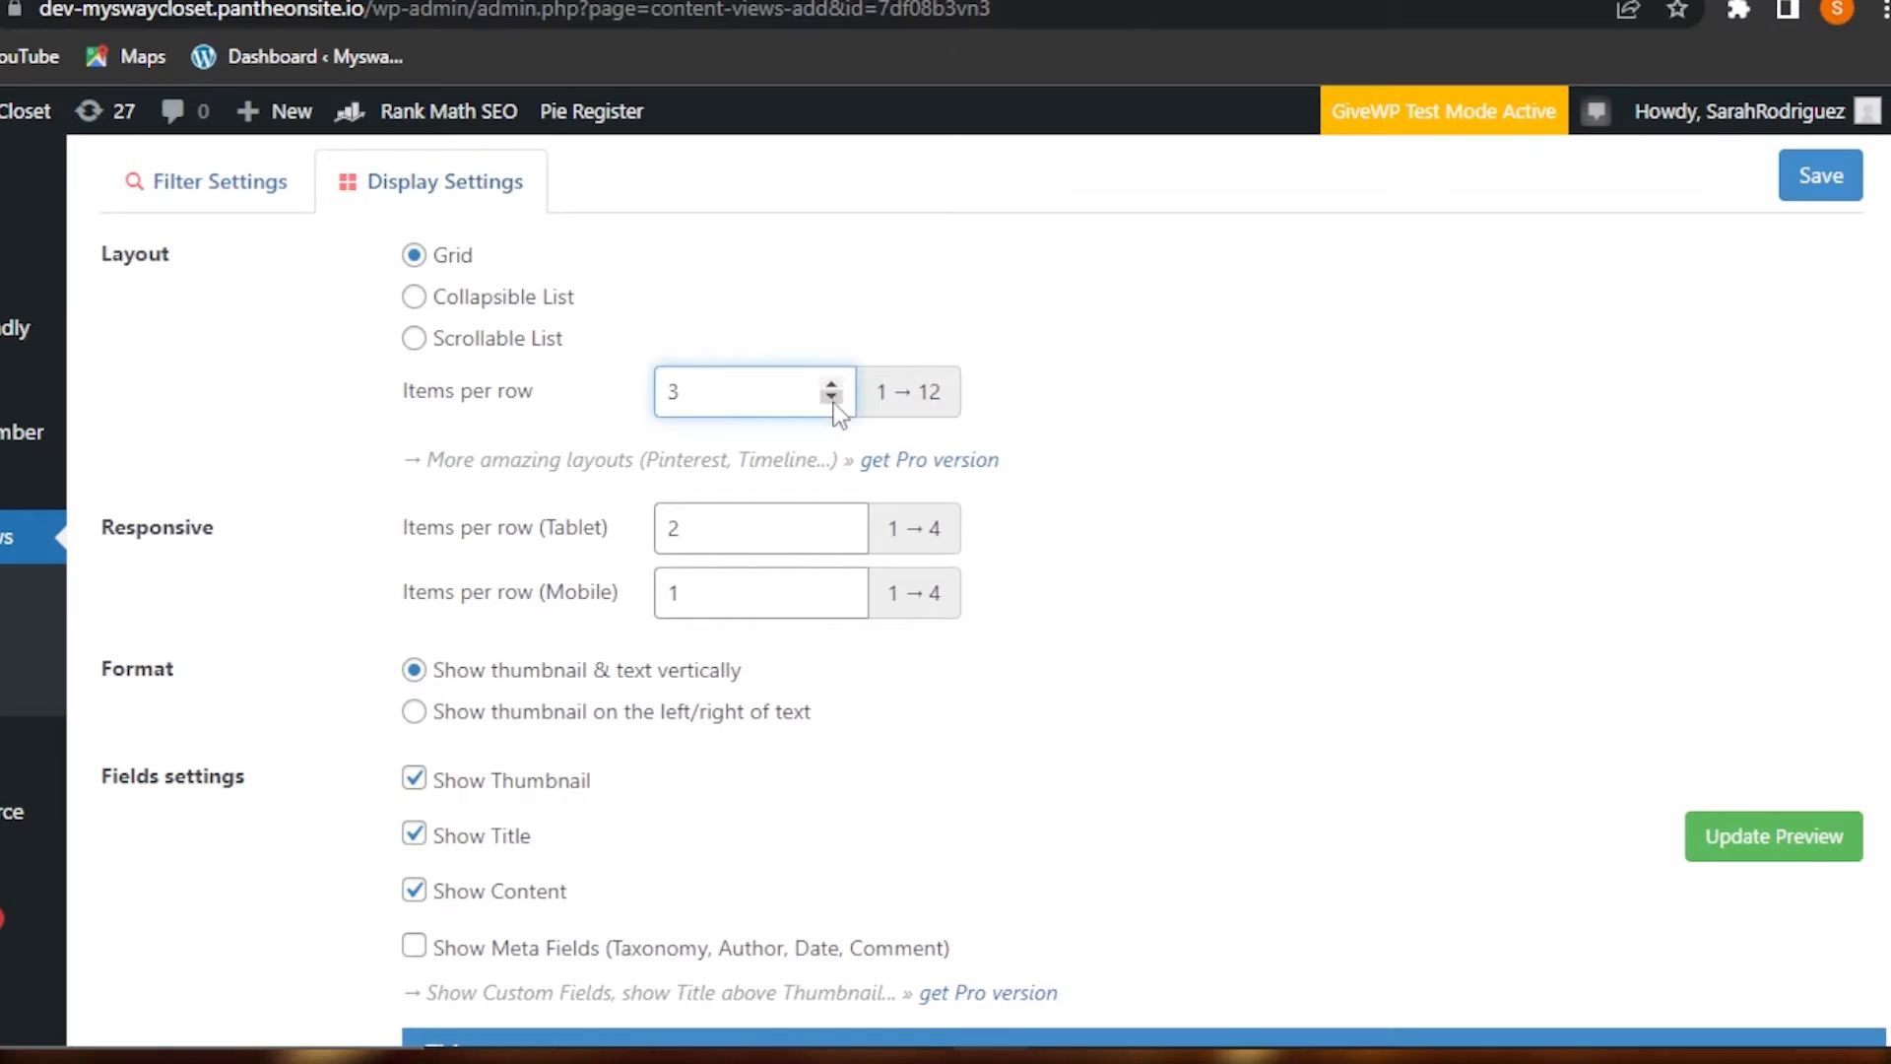
click(832, 384)
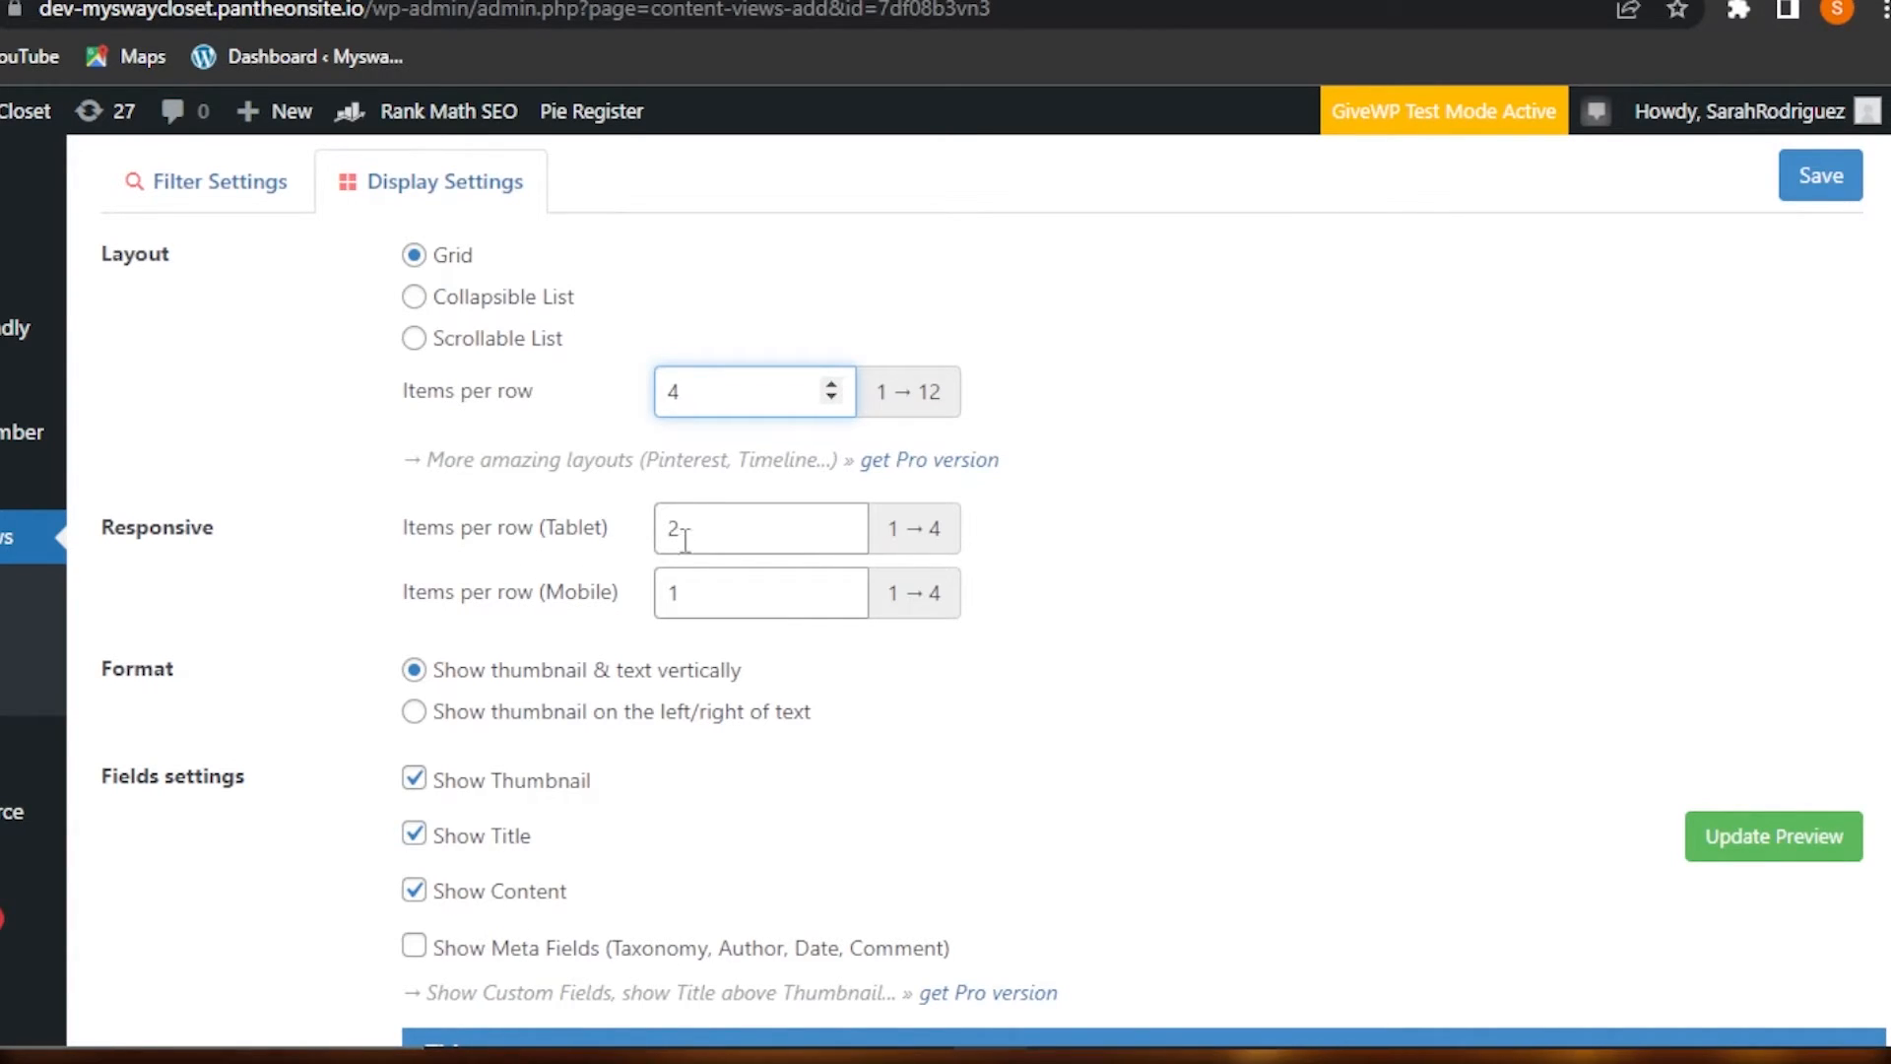
click(844, 522)
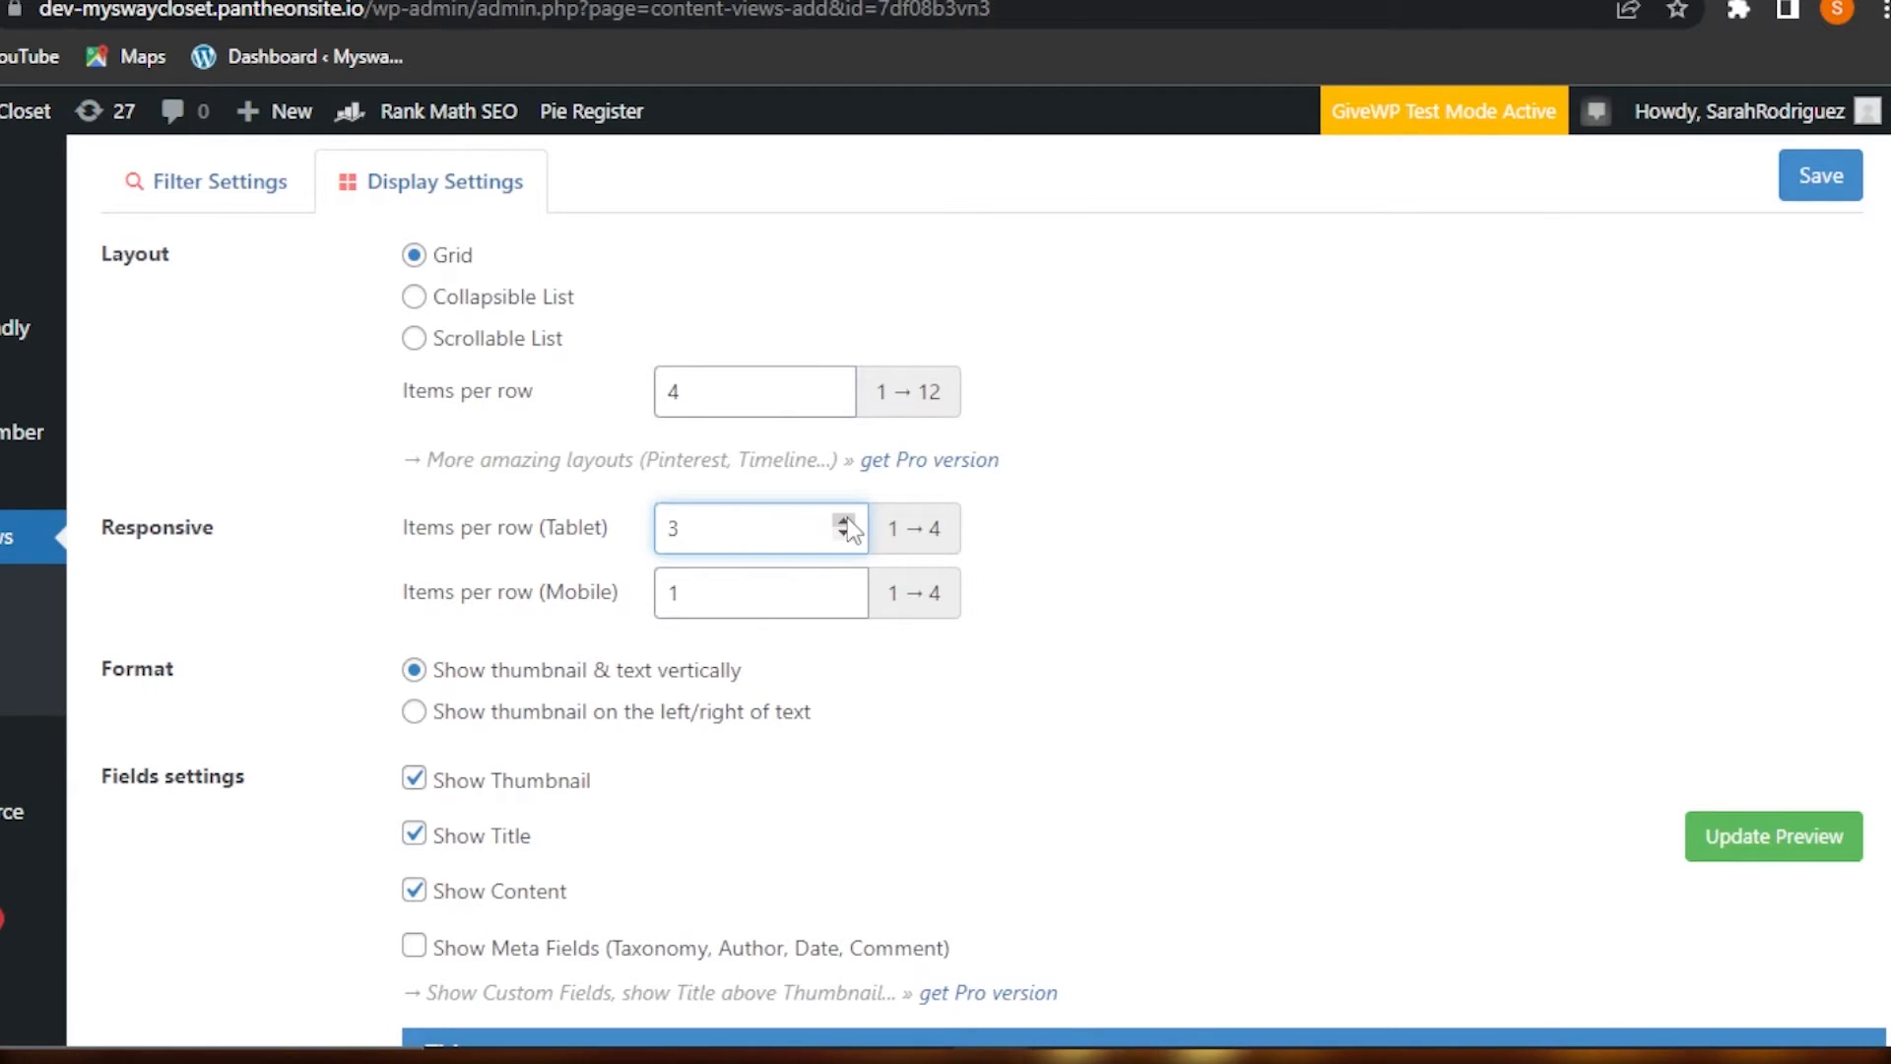
click(844, 522)
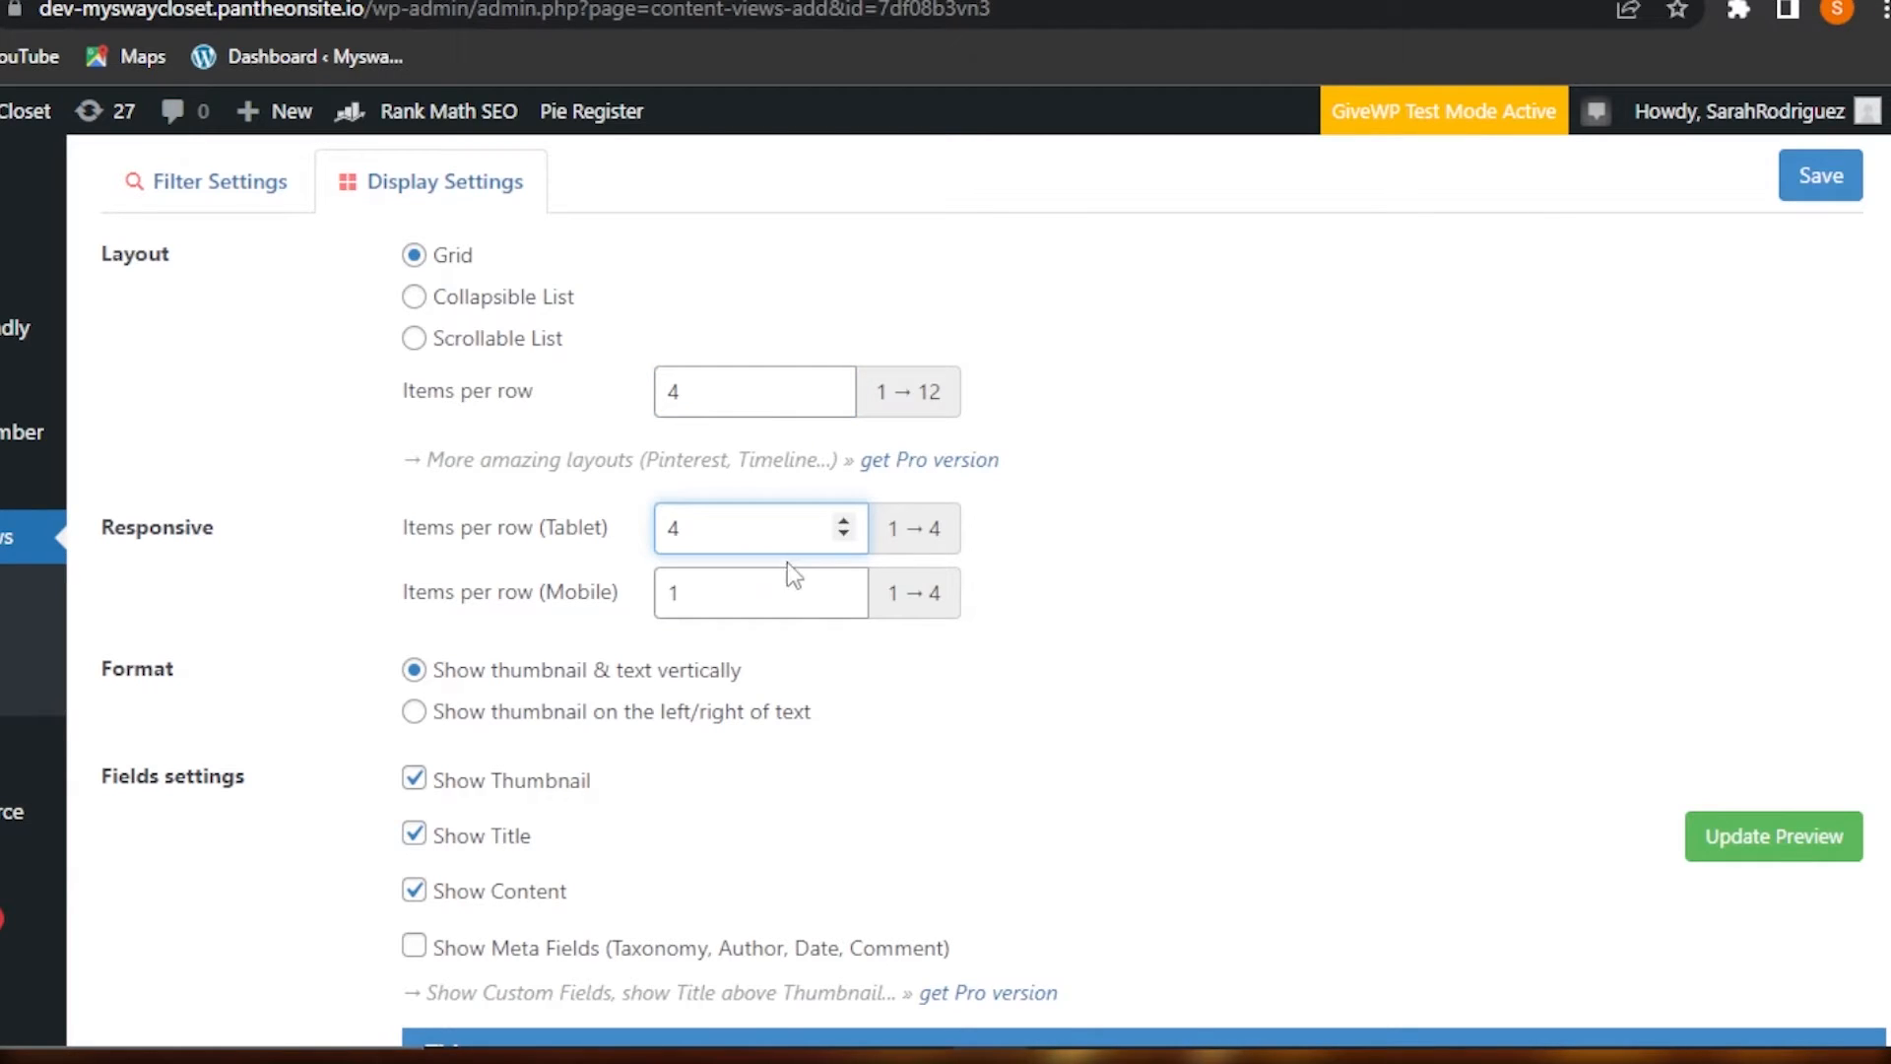
click(844, 584)
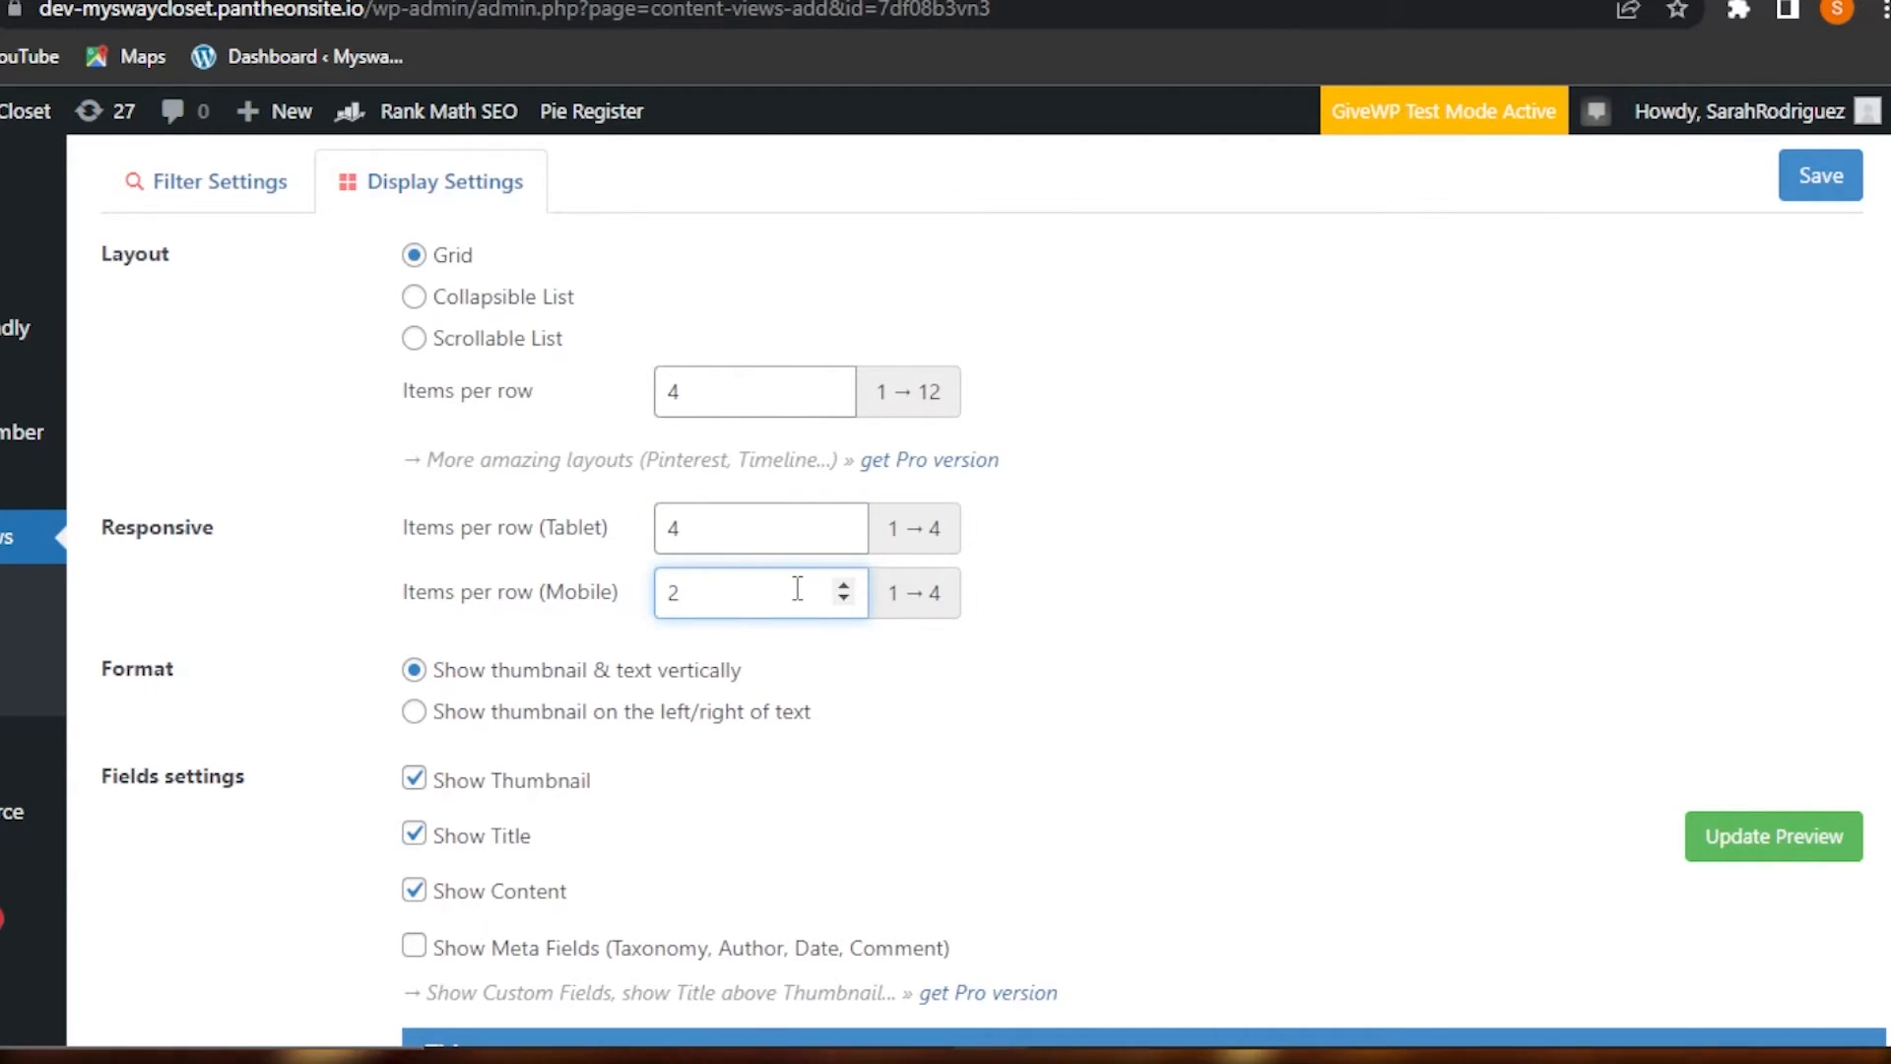
click(844, 534)
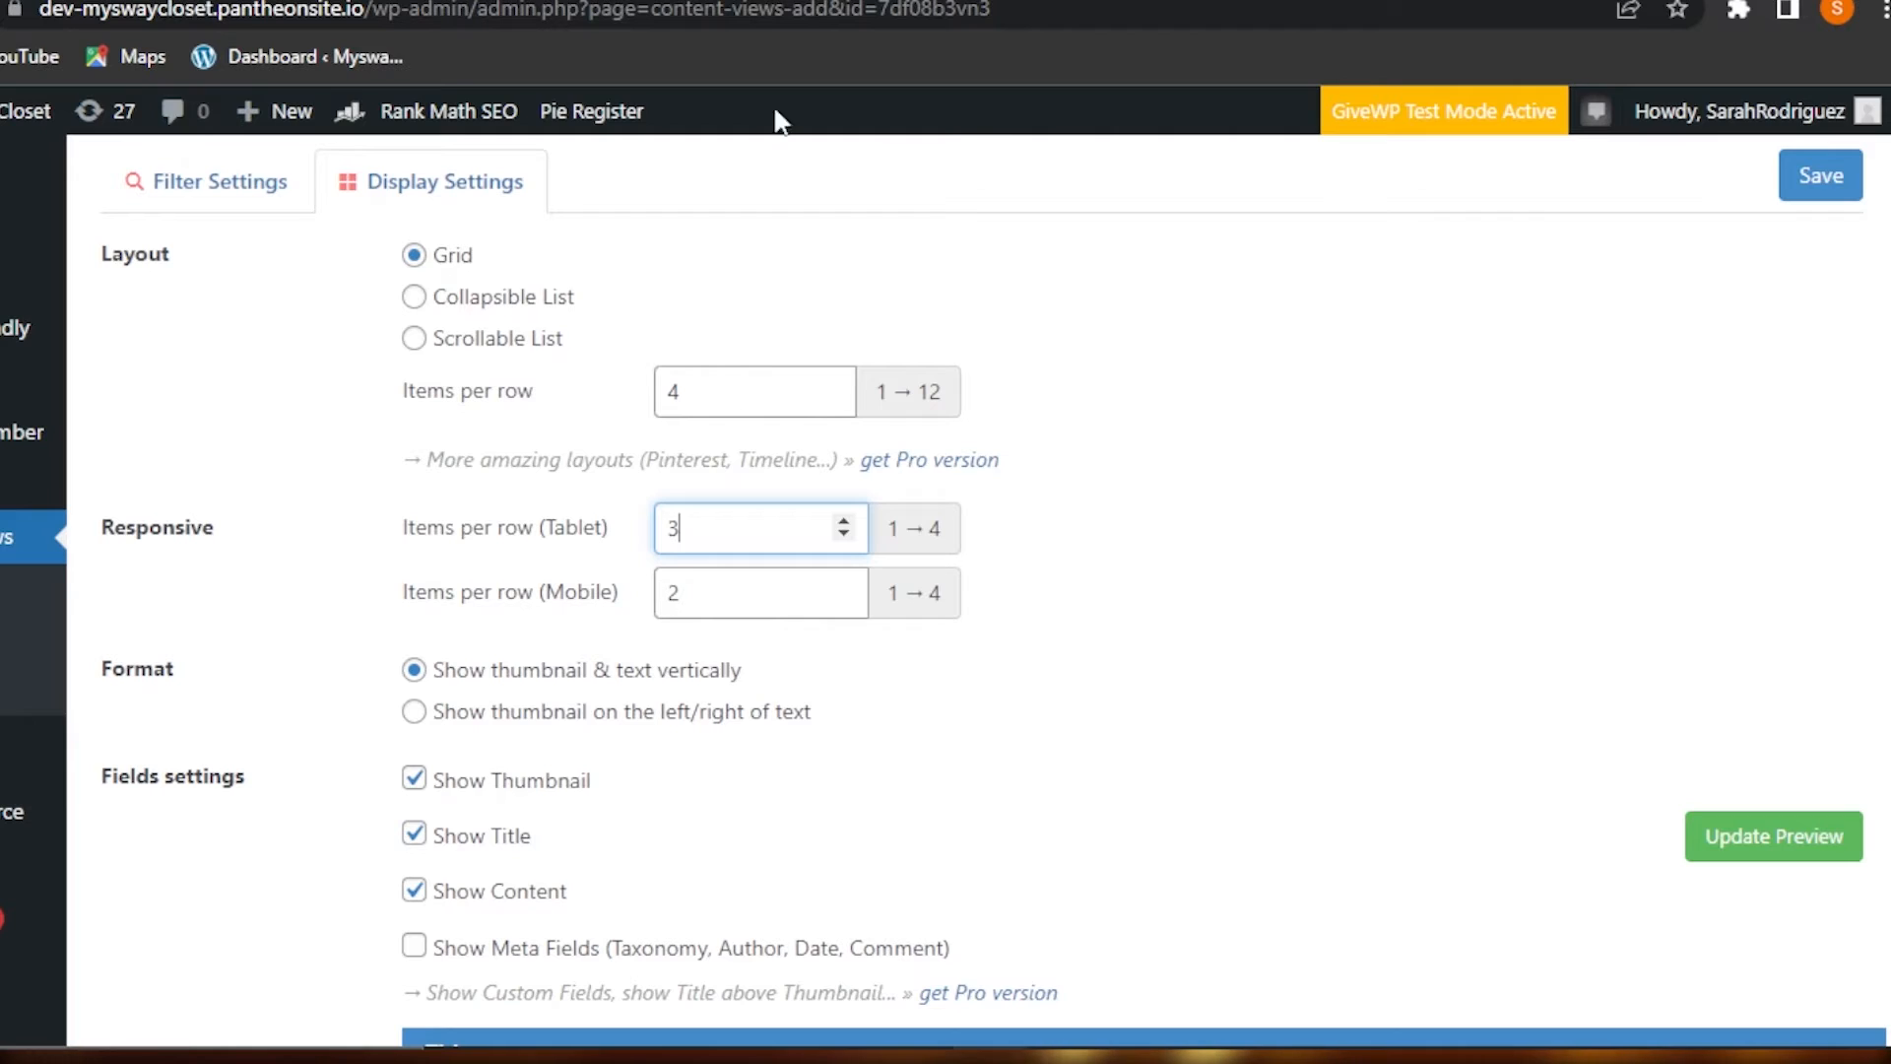
- Turn off showing the post content in the view's field settings
scroll(946, 591, down, 3)
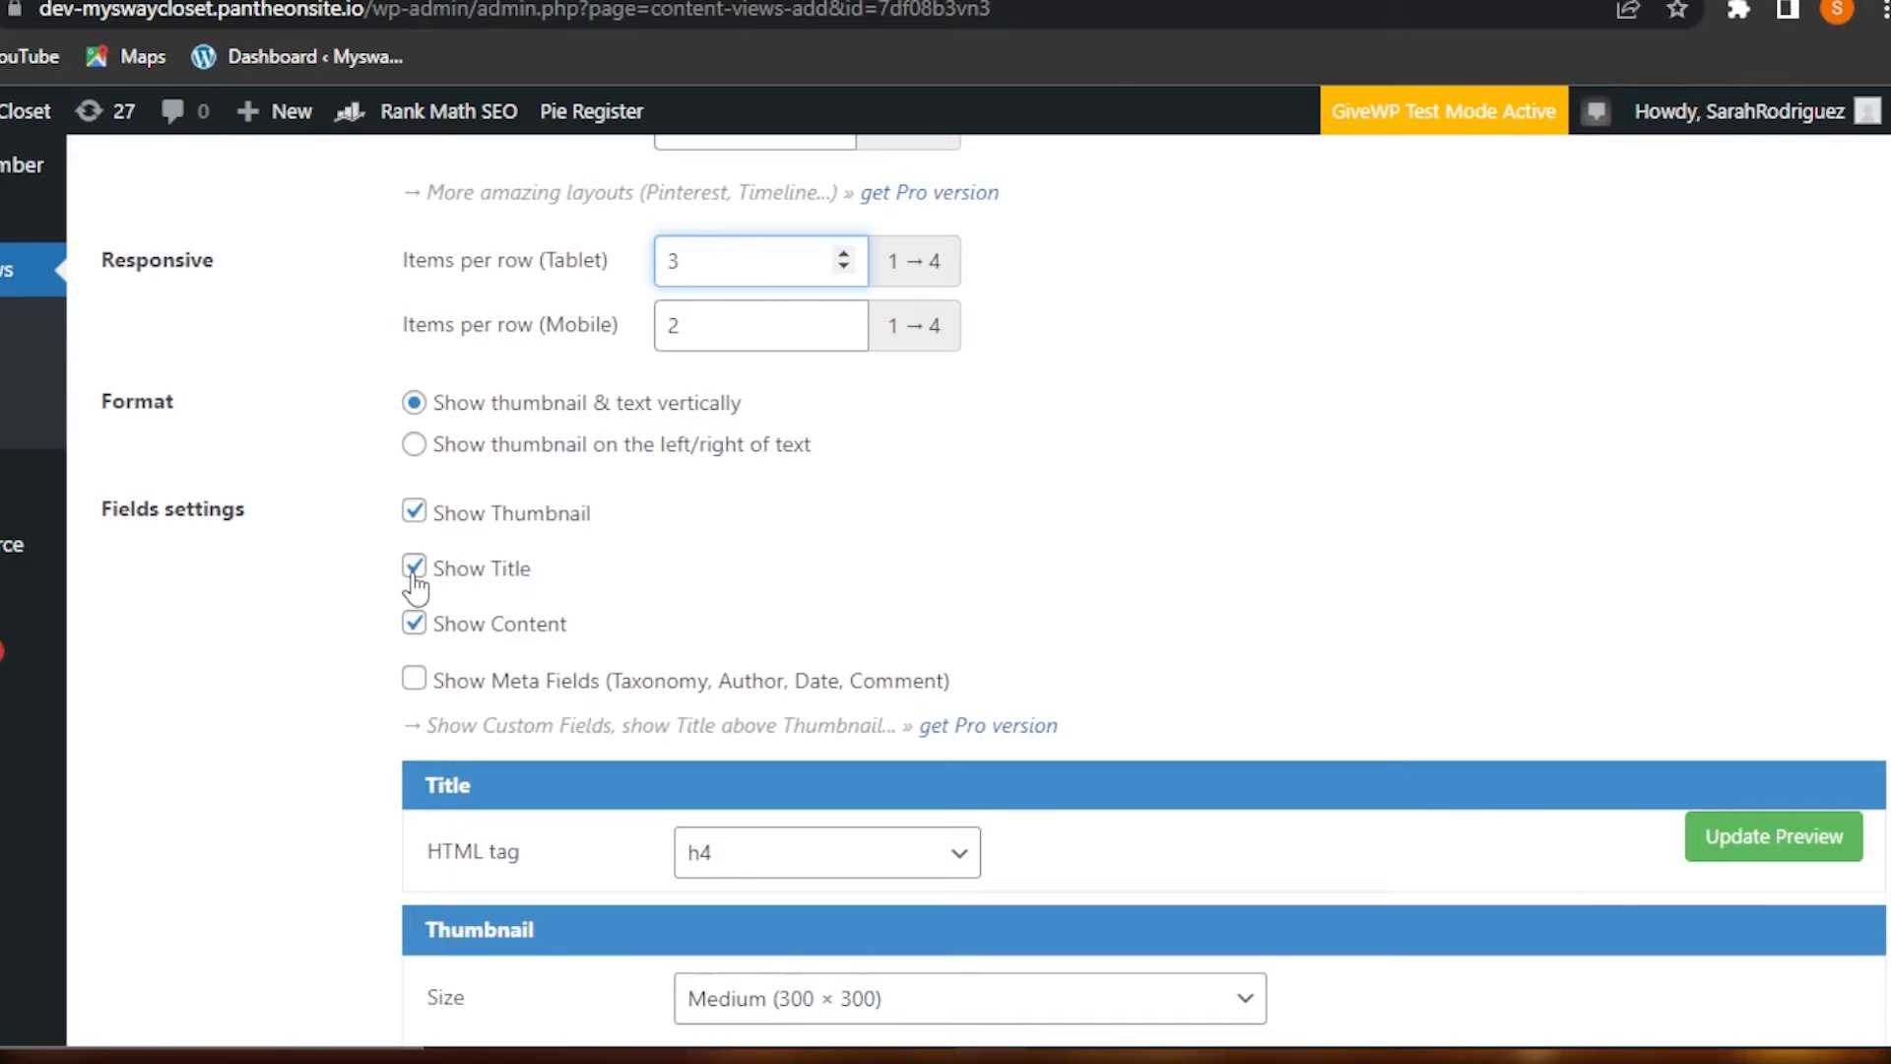
click(414, 624)
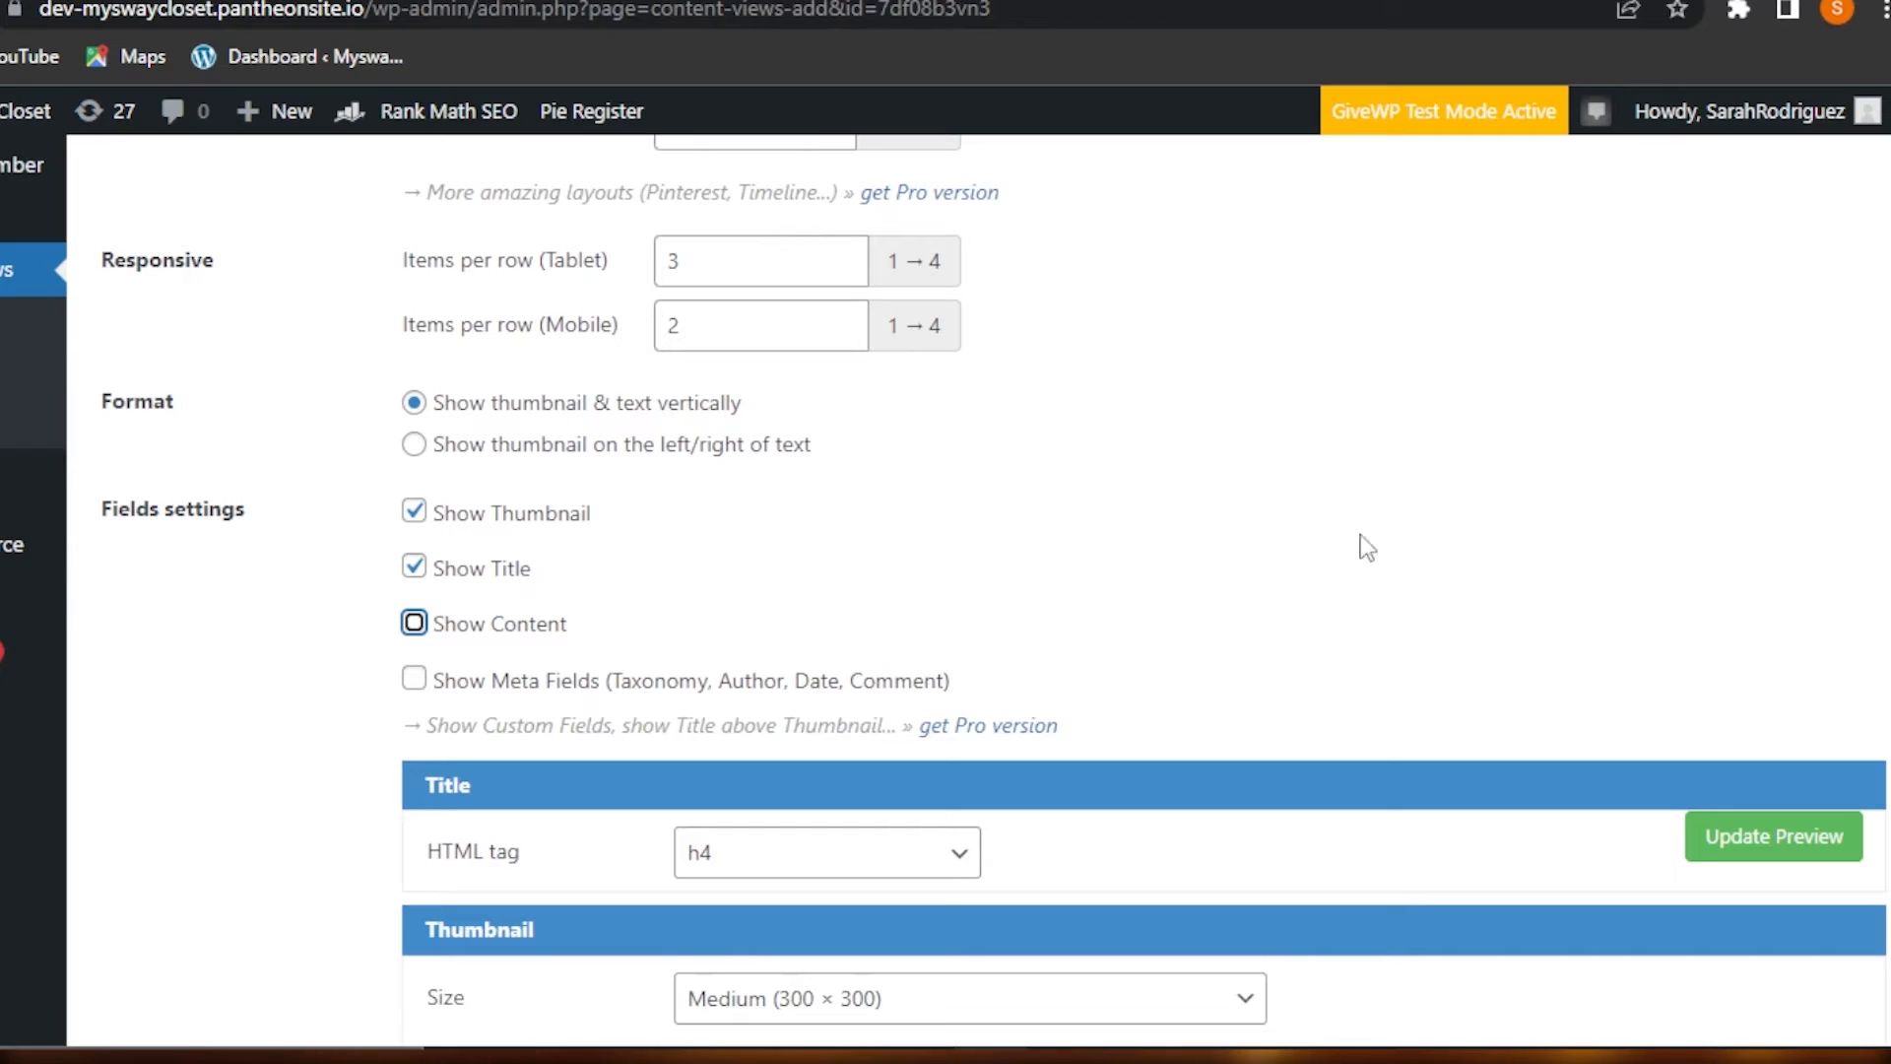
scroll(866, 508, down, 5)
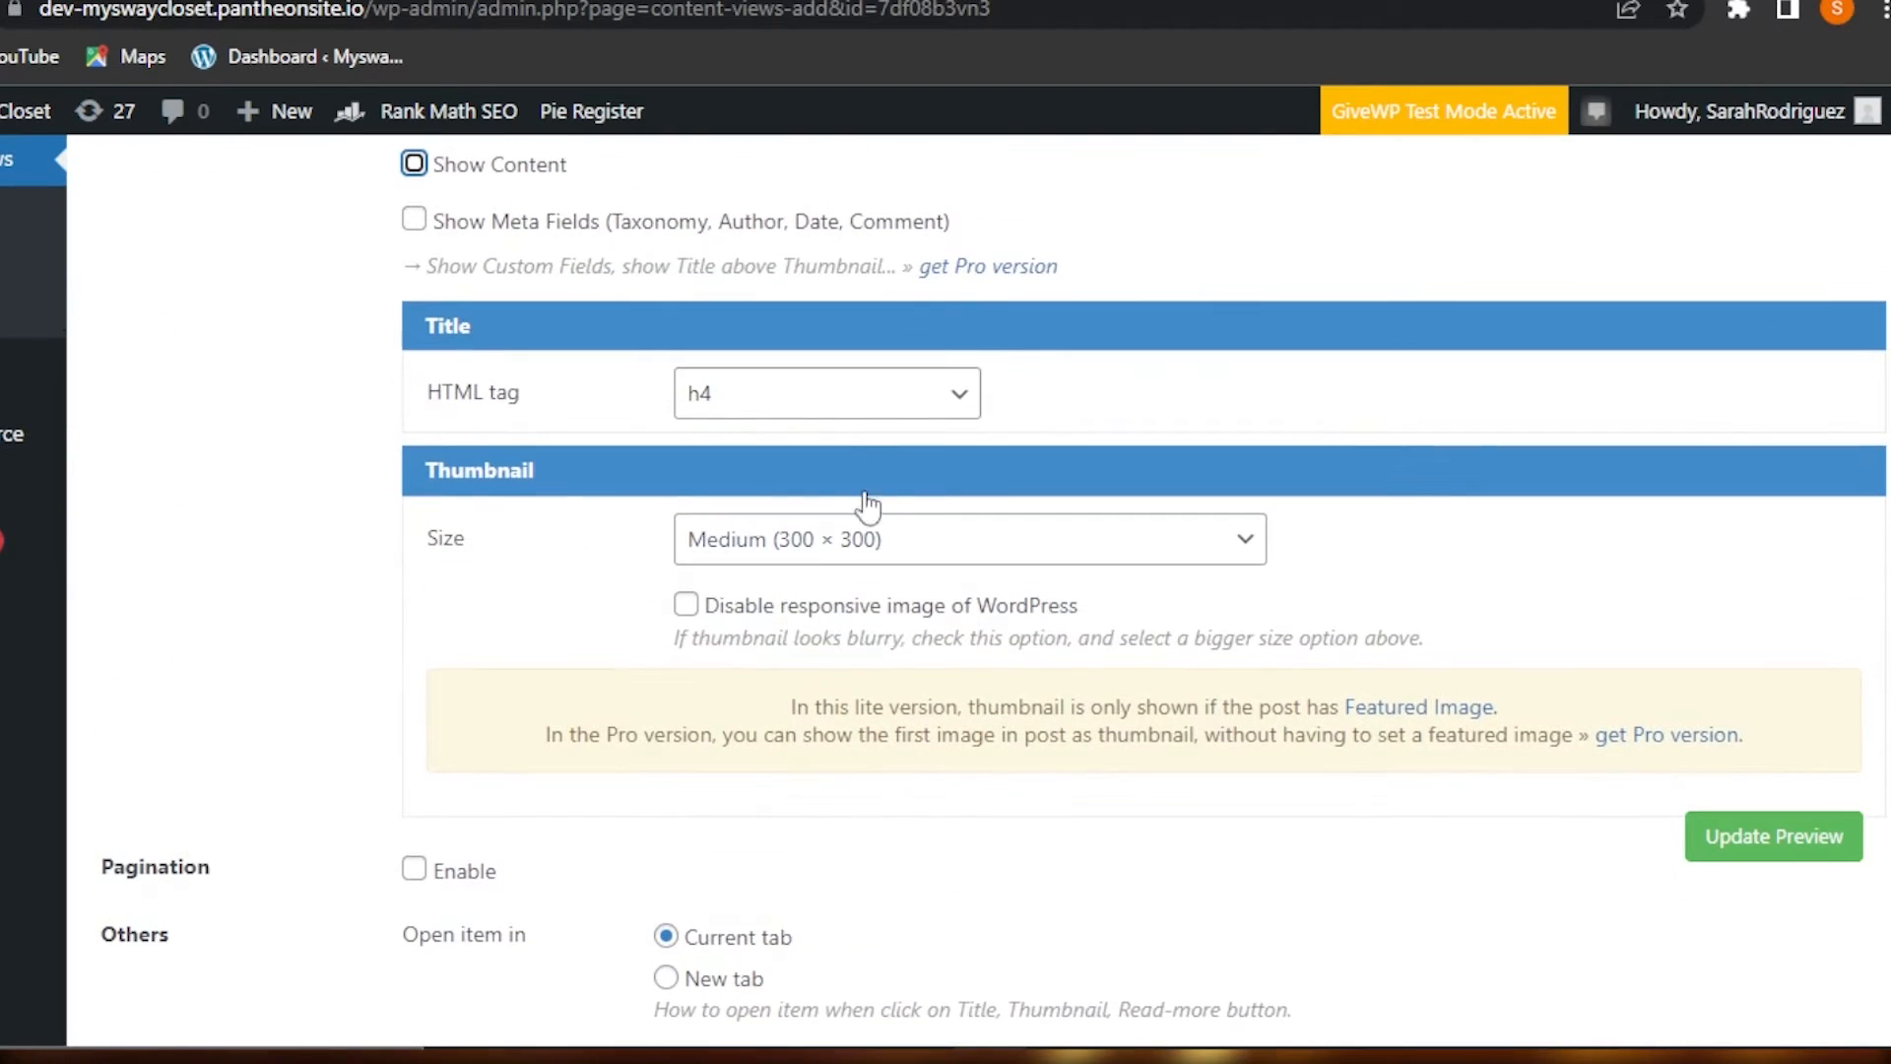
- Keep h4 as the HTML tag for post titles and Medium (300 × 300) as the thumbnail size
click(810, 404)
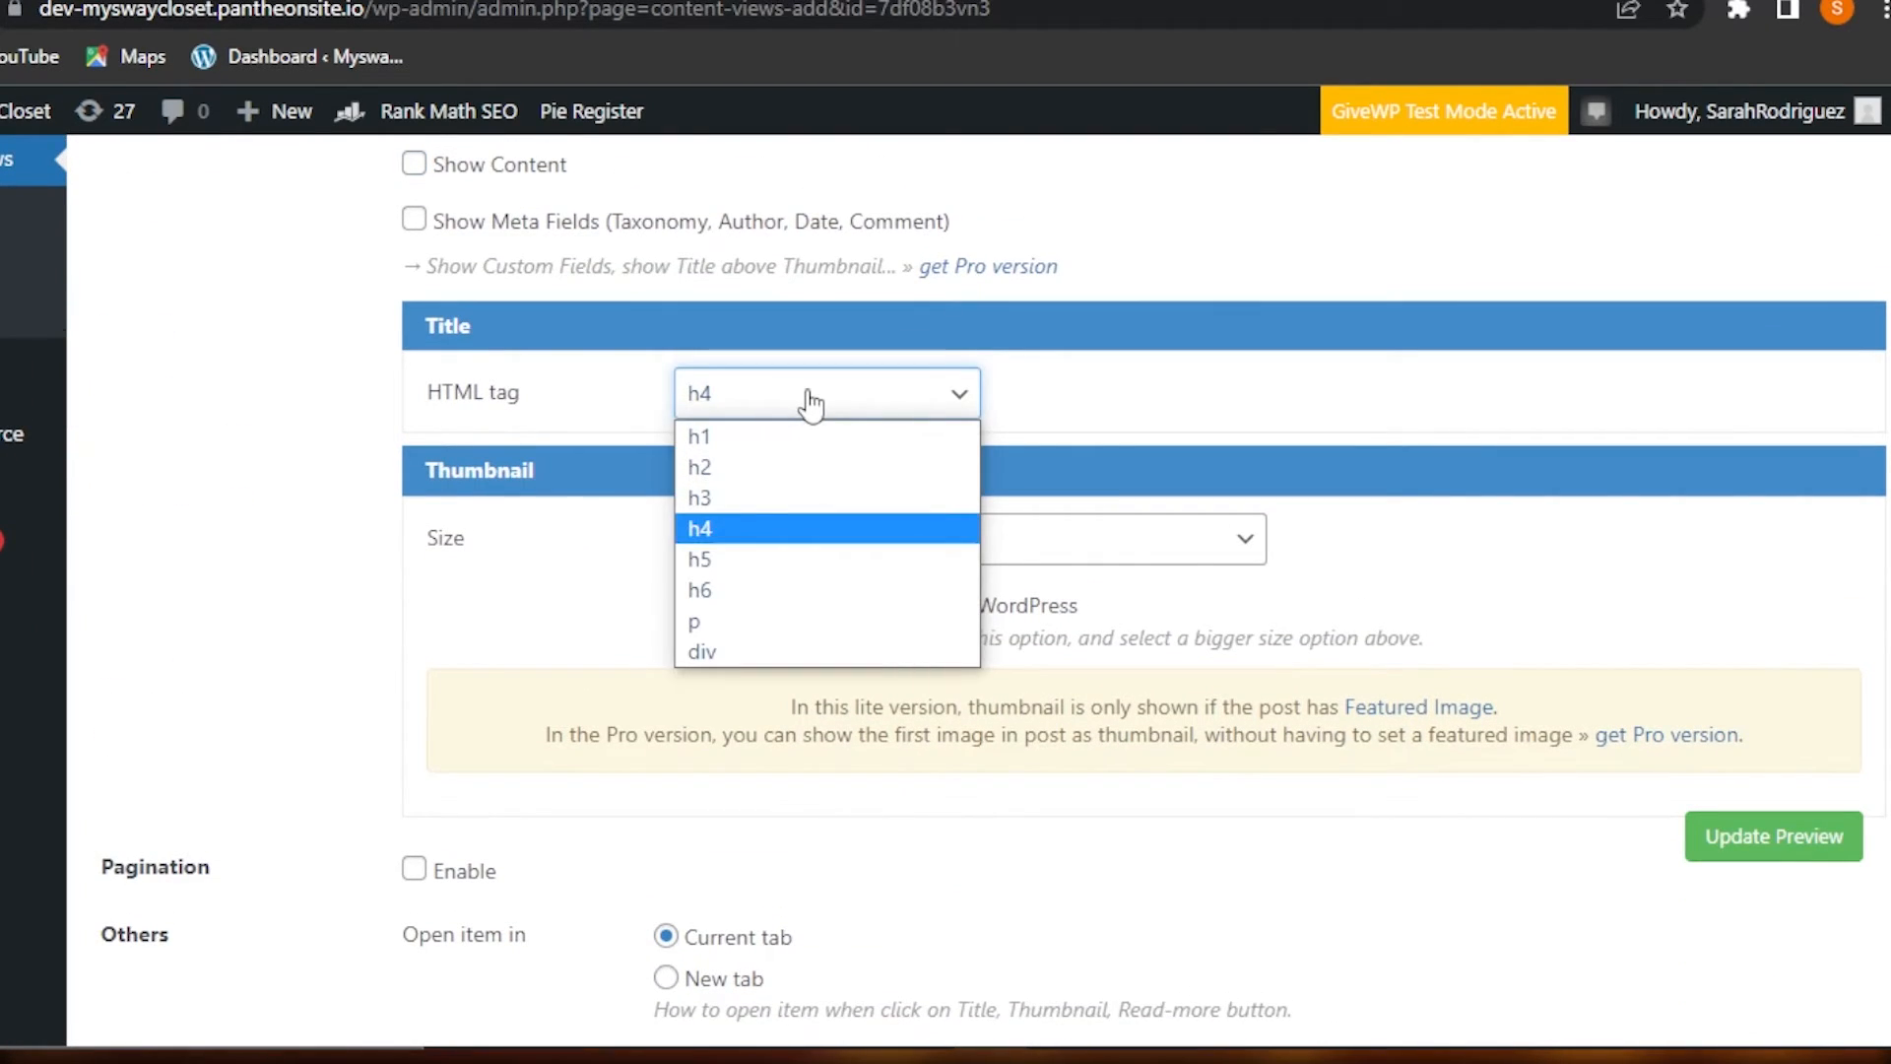
click(750, 536)
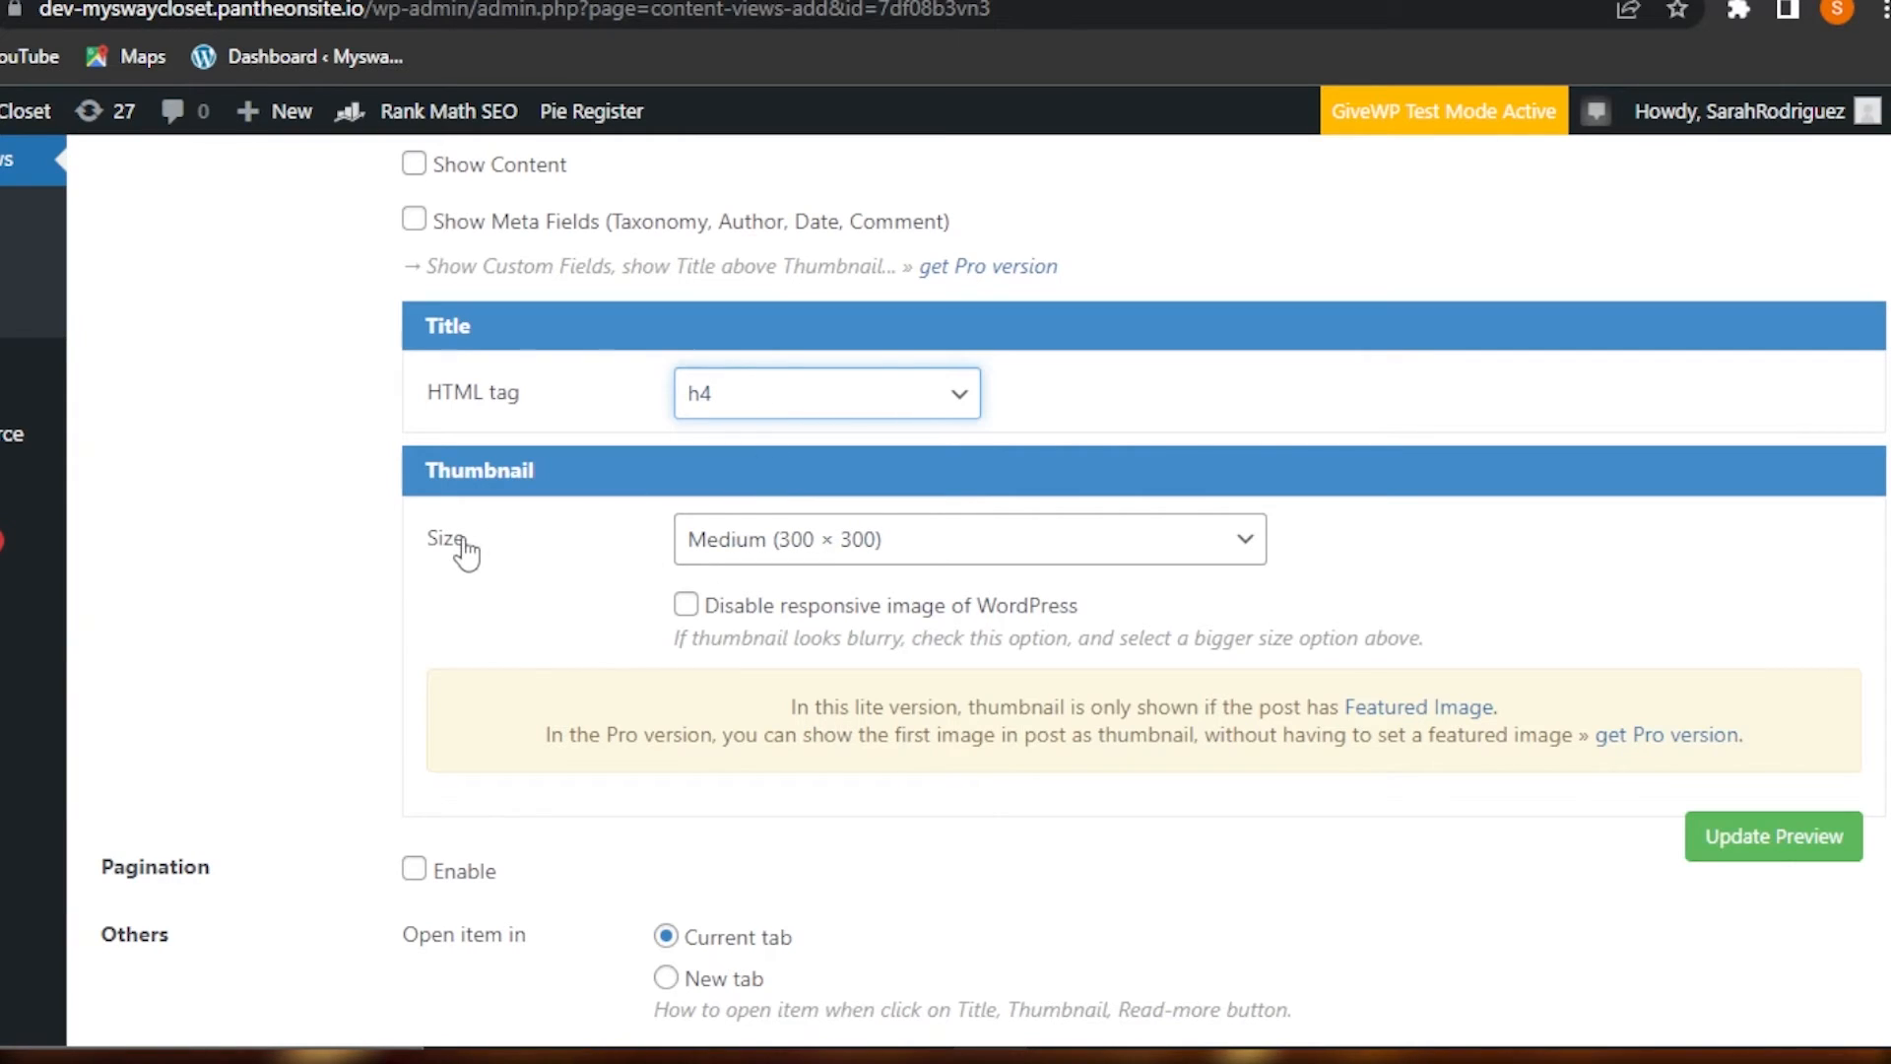
click(933, 551)
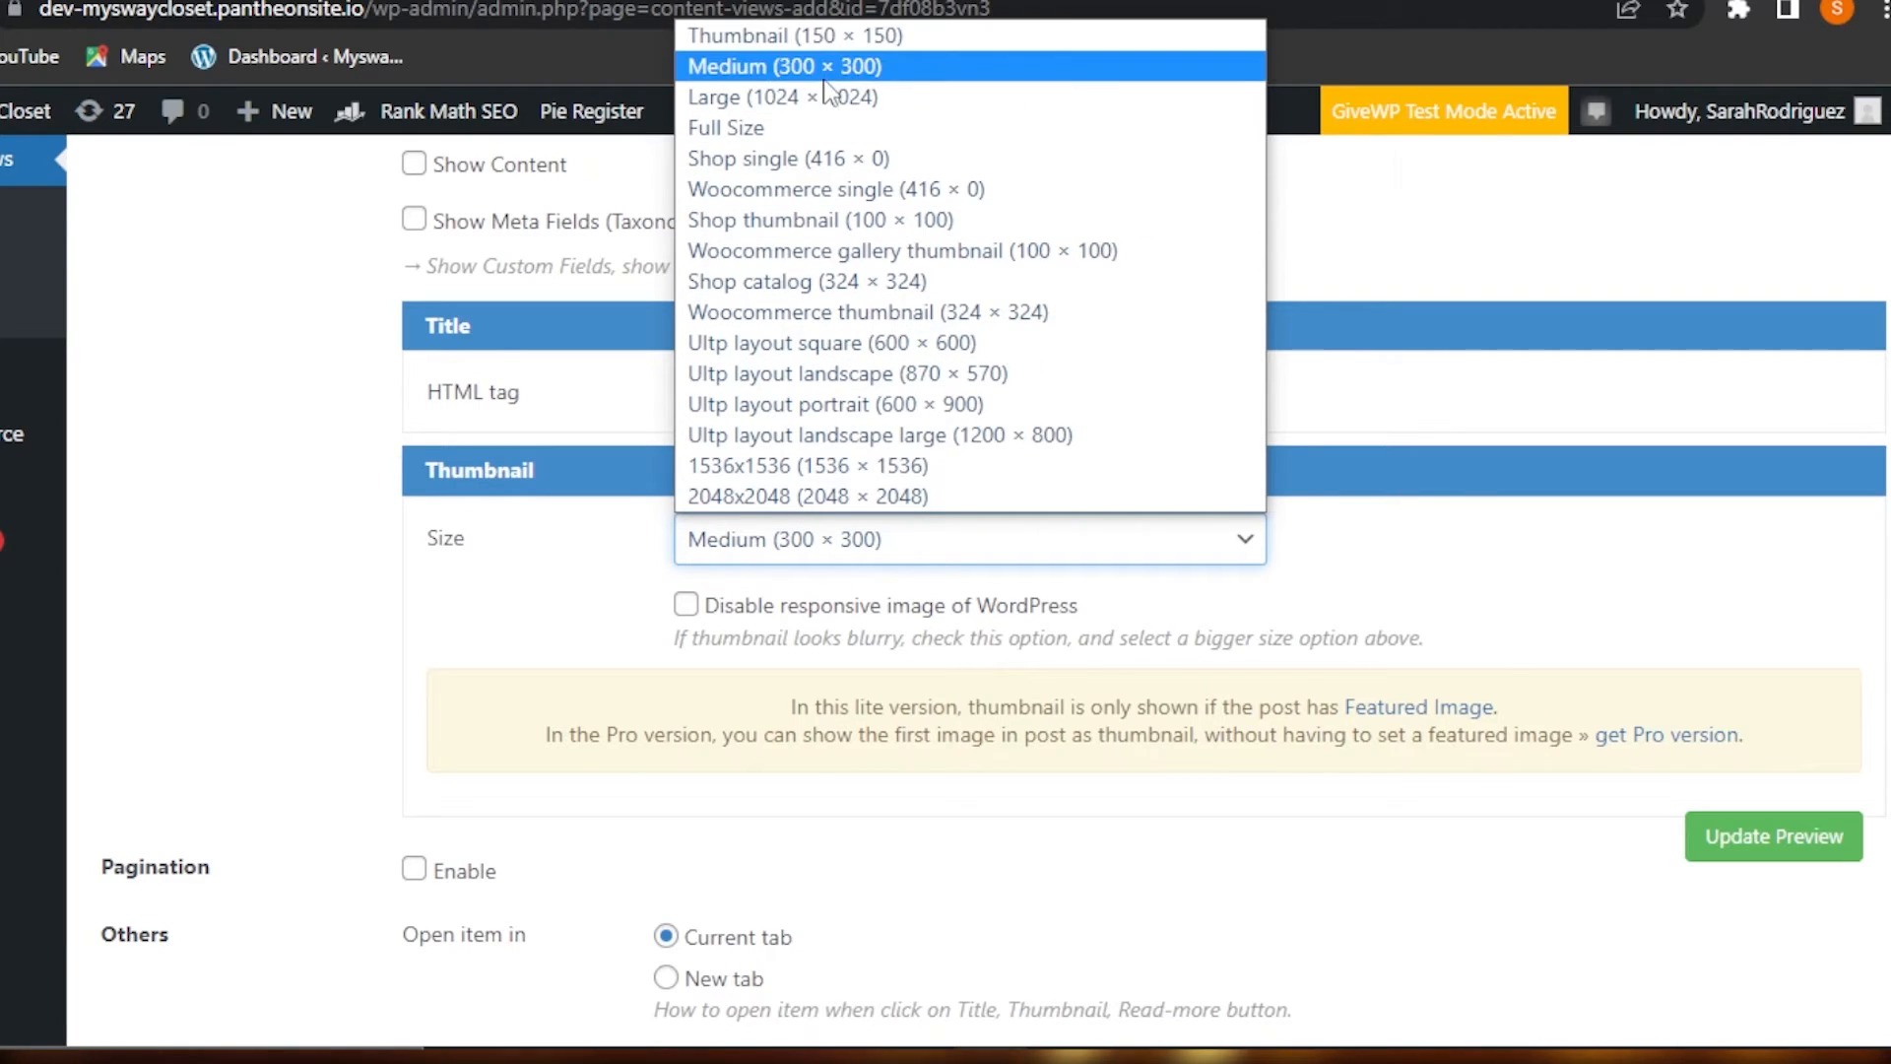
click(797, 69)
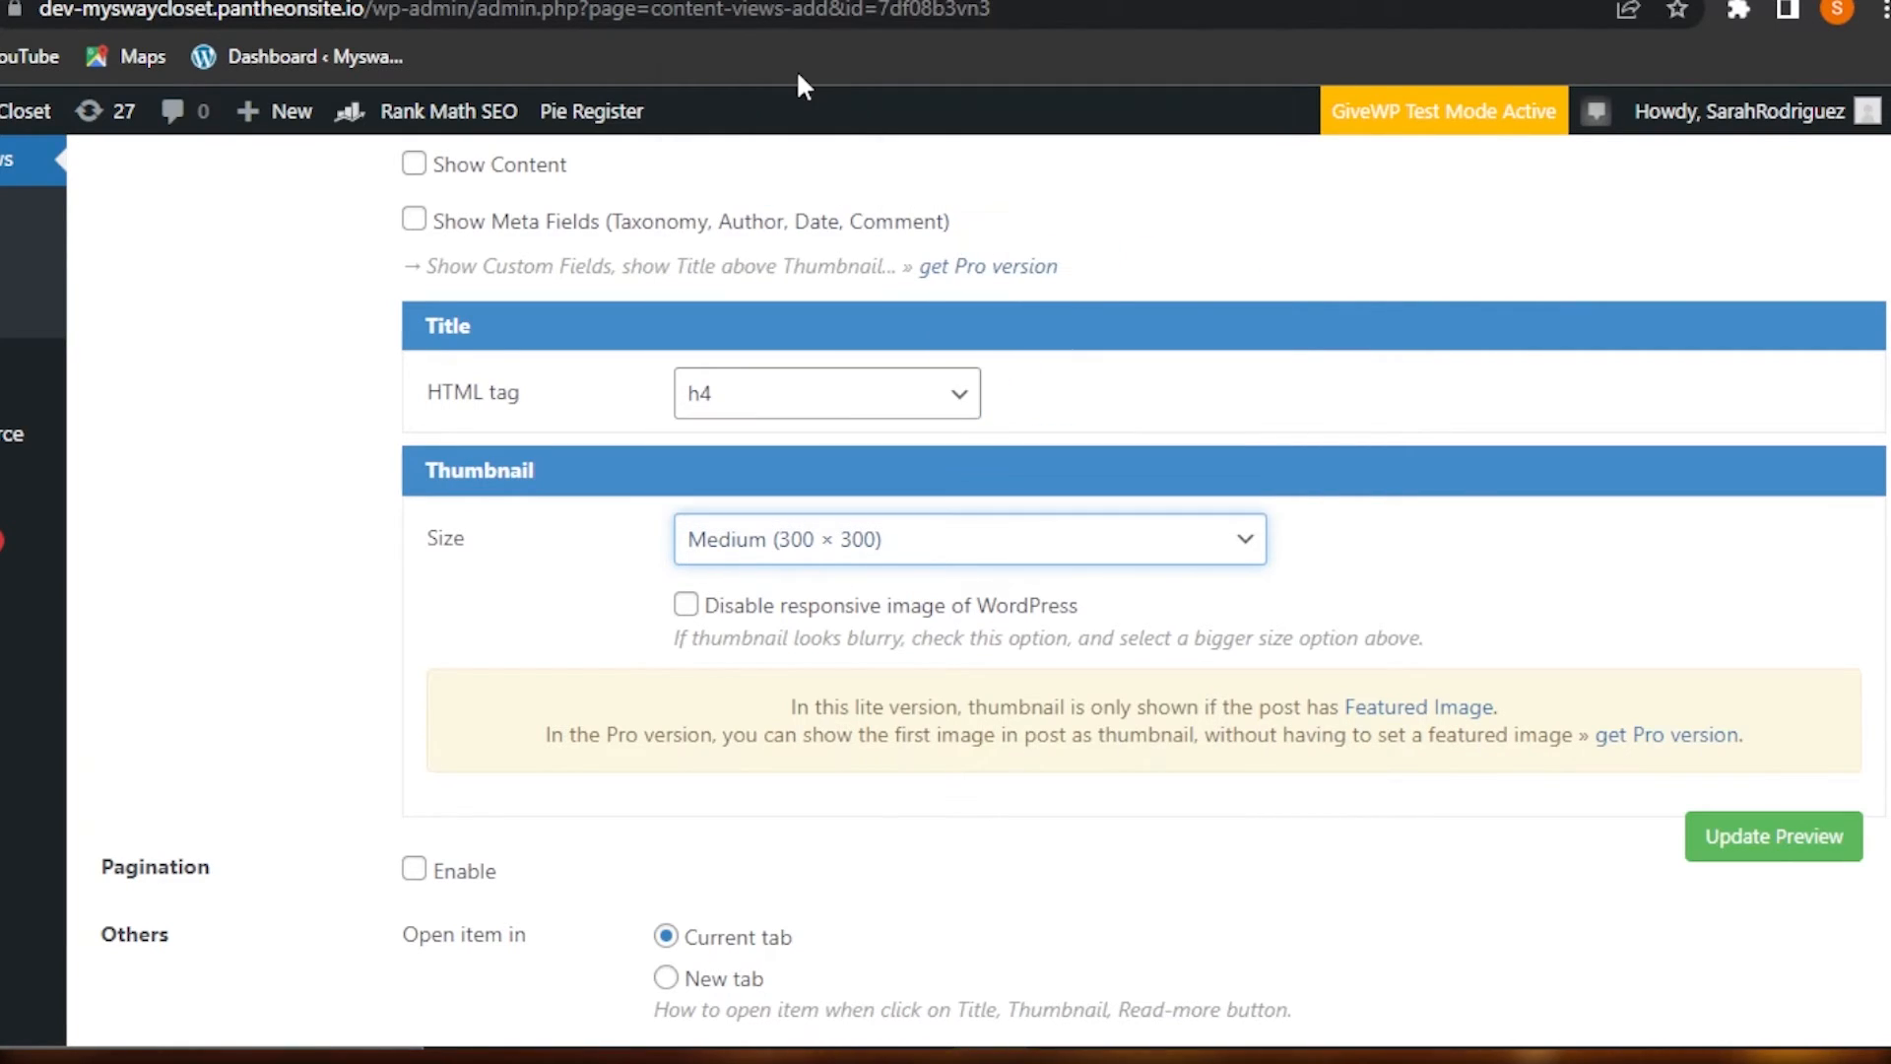
- Save the view with its display settings and check the filter settings on the reloaded page
scroll(946, 591, down, 1)
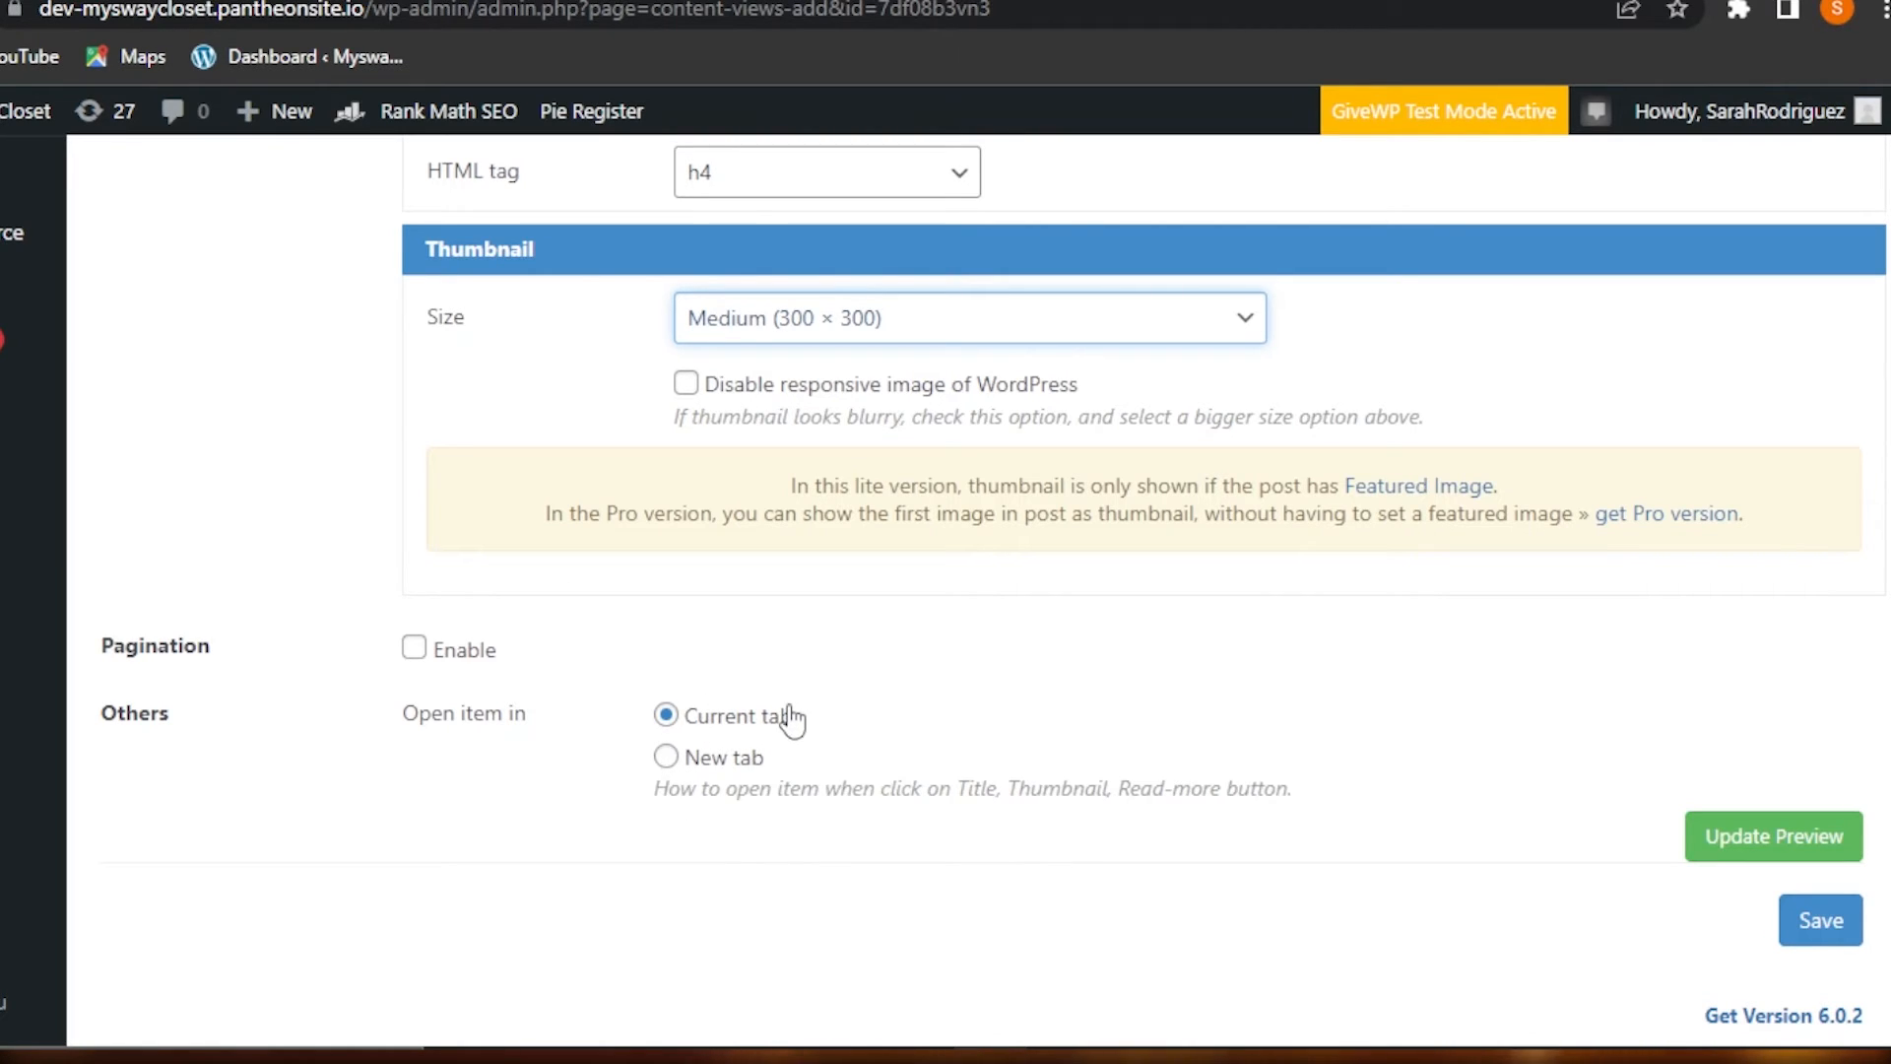
drag(1890, 734, 1883, 829)
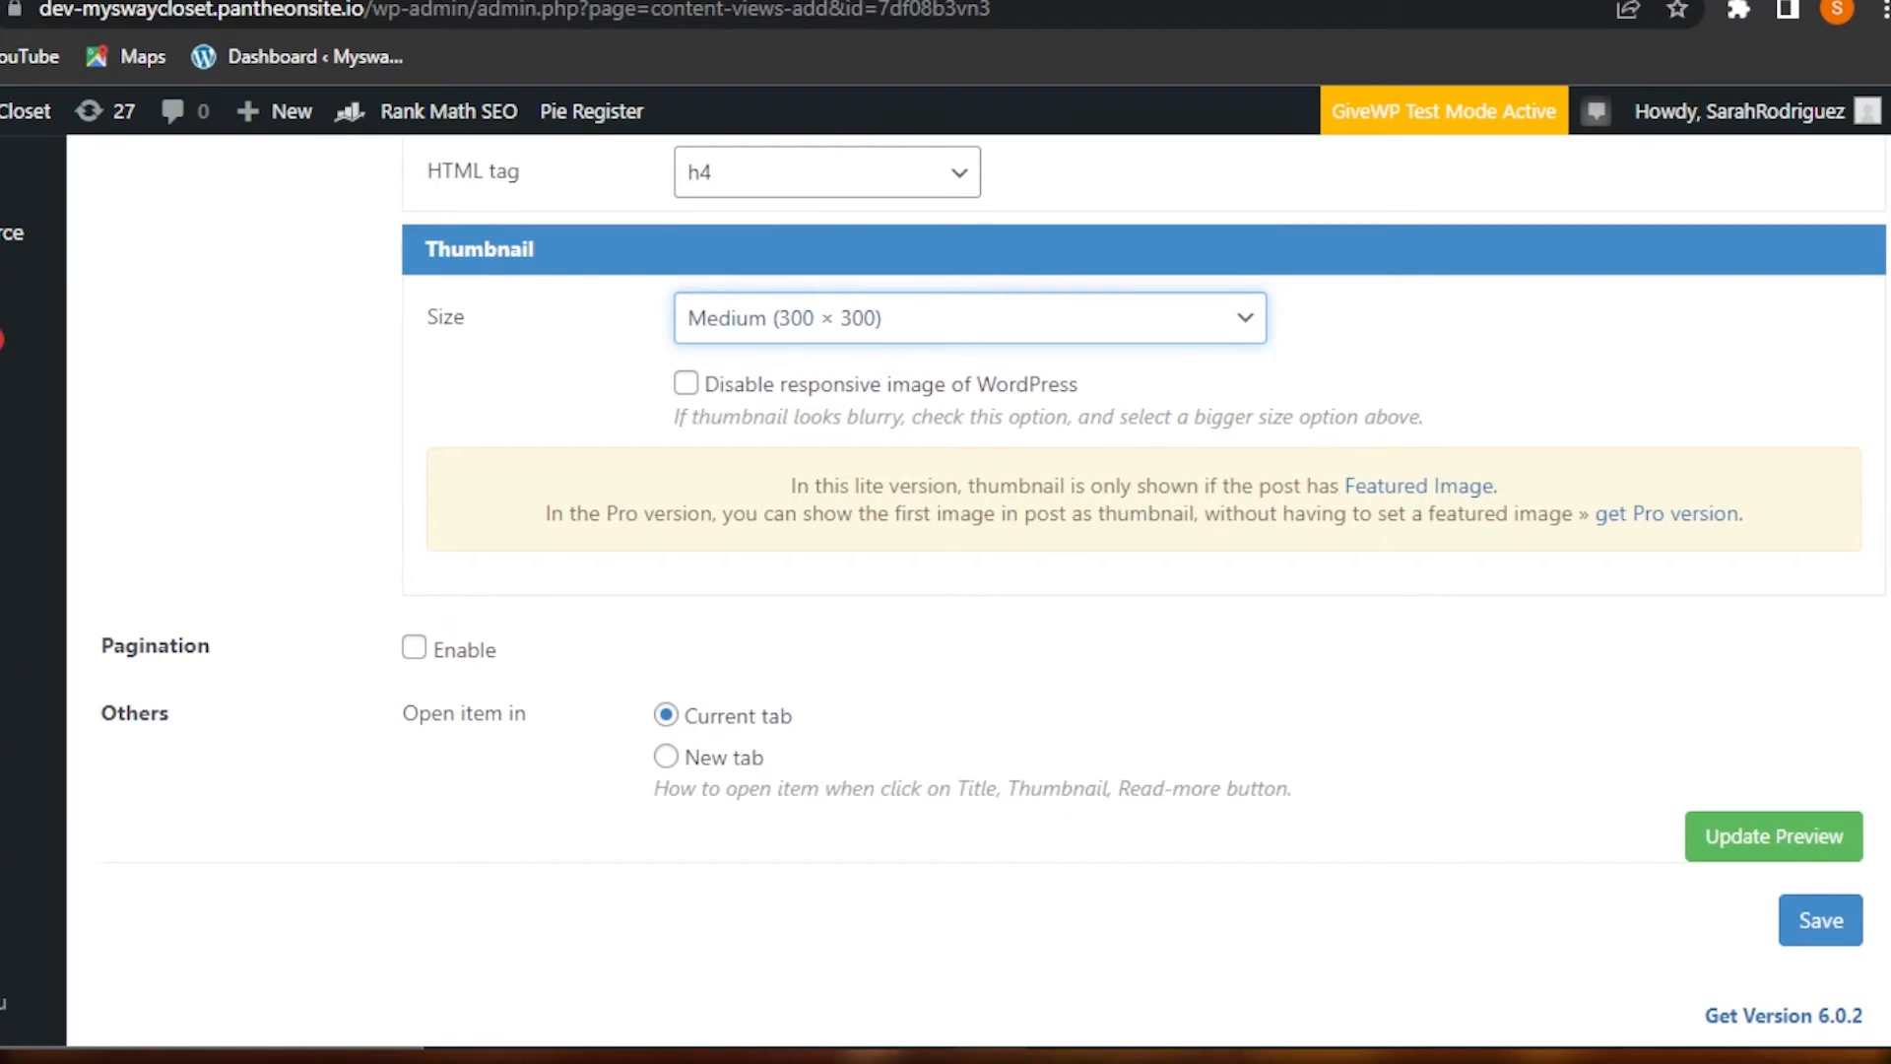
click(1856, 924)
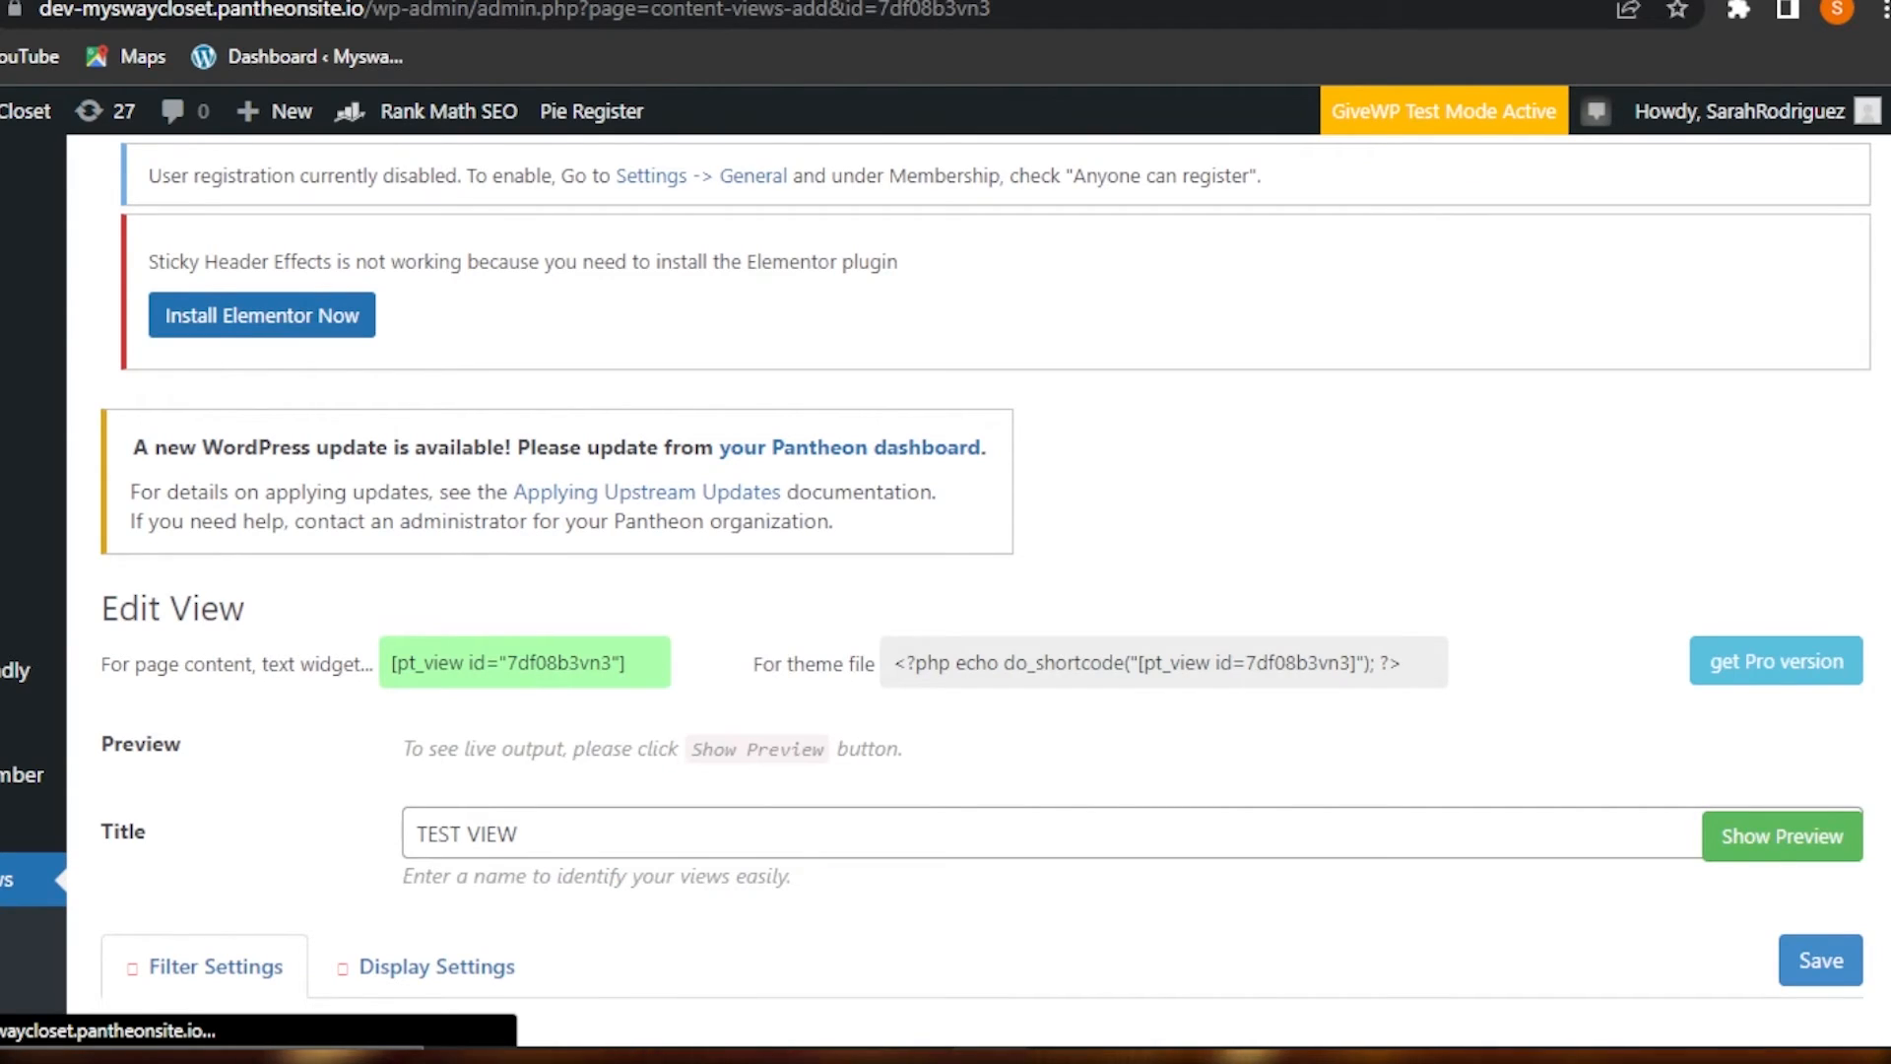
scroll(946, 591, down, 9)
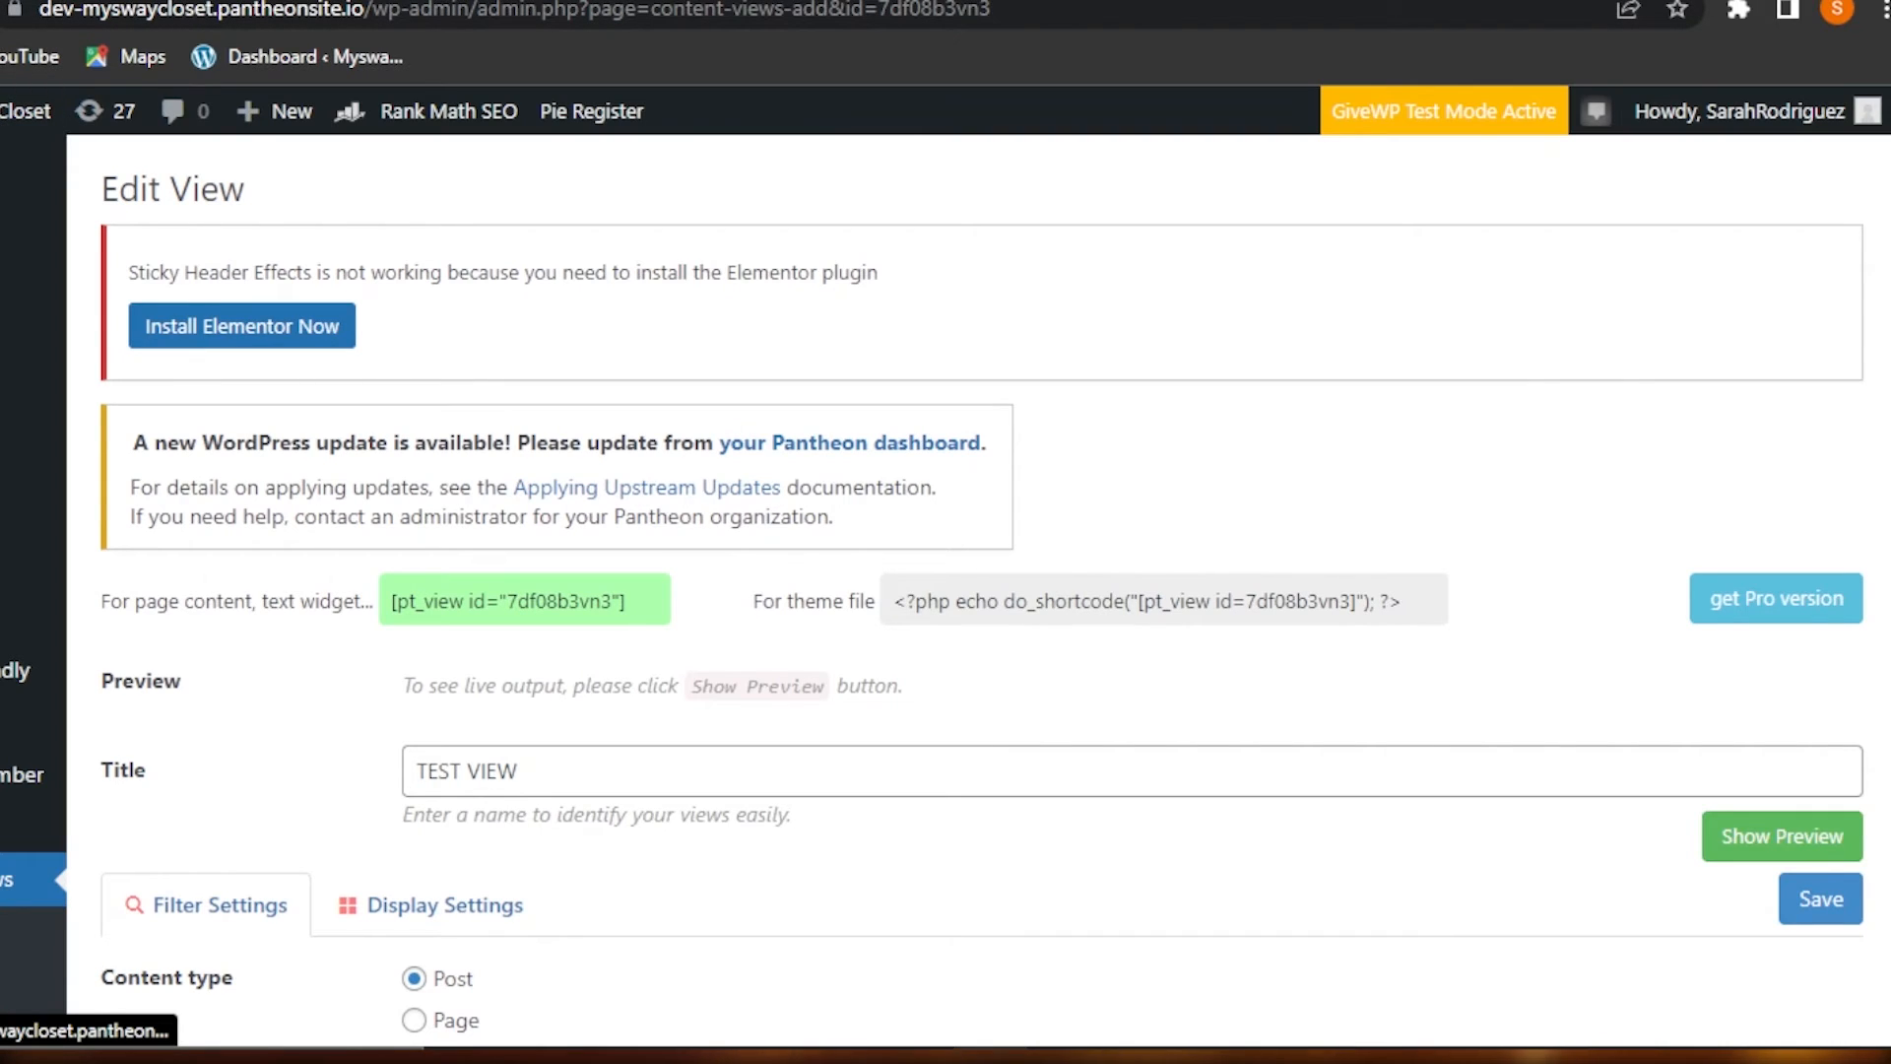
scroll(946, 591, down, 10)
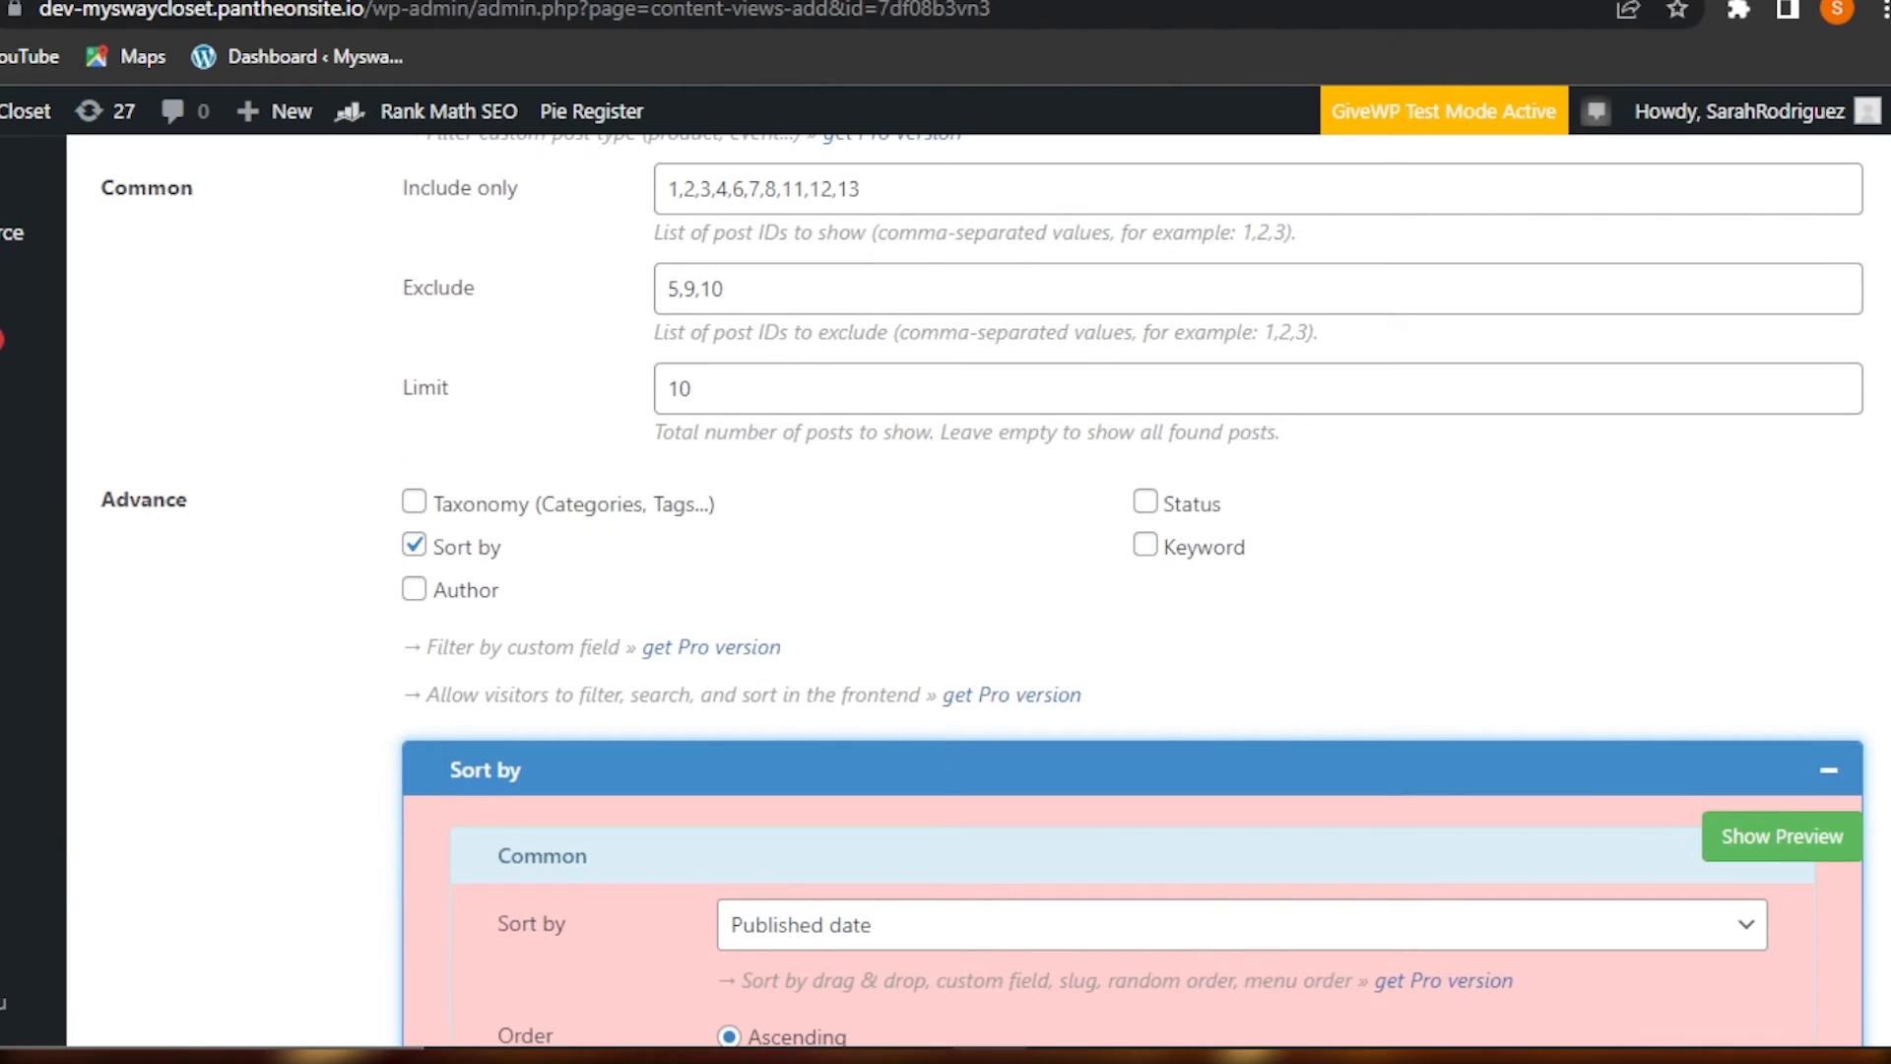
- Reopen TEST VIEW for editing from the list of all views and examine its shortcode and filter settings
key(alt+Left)
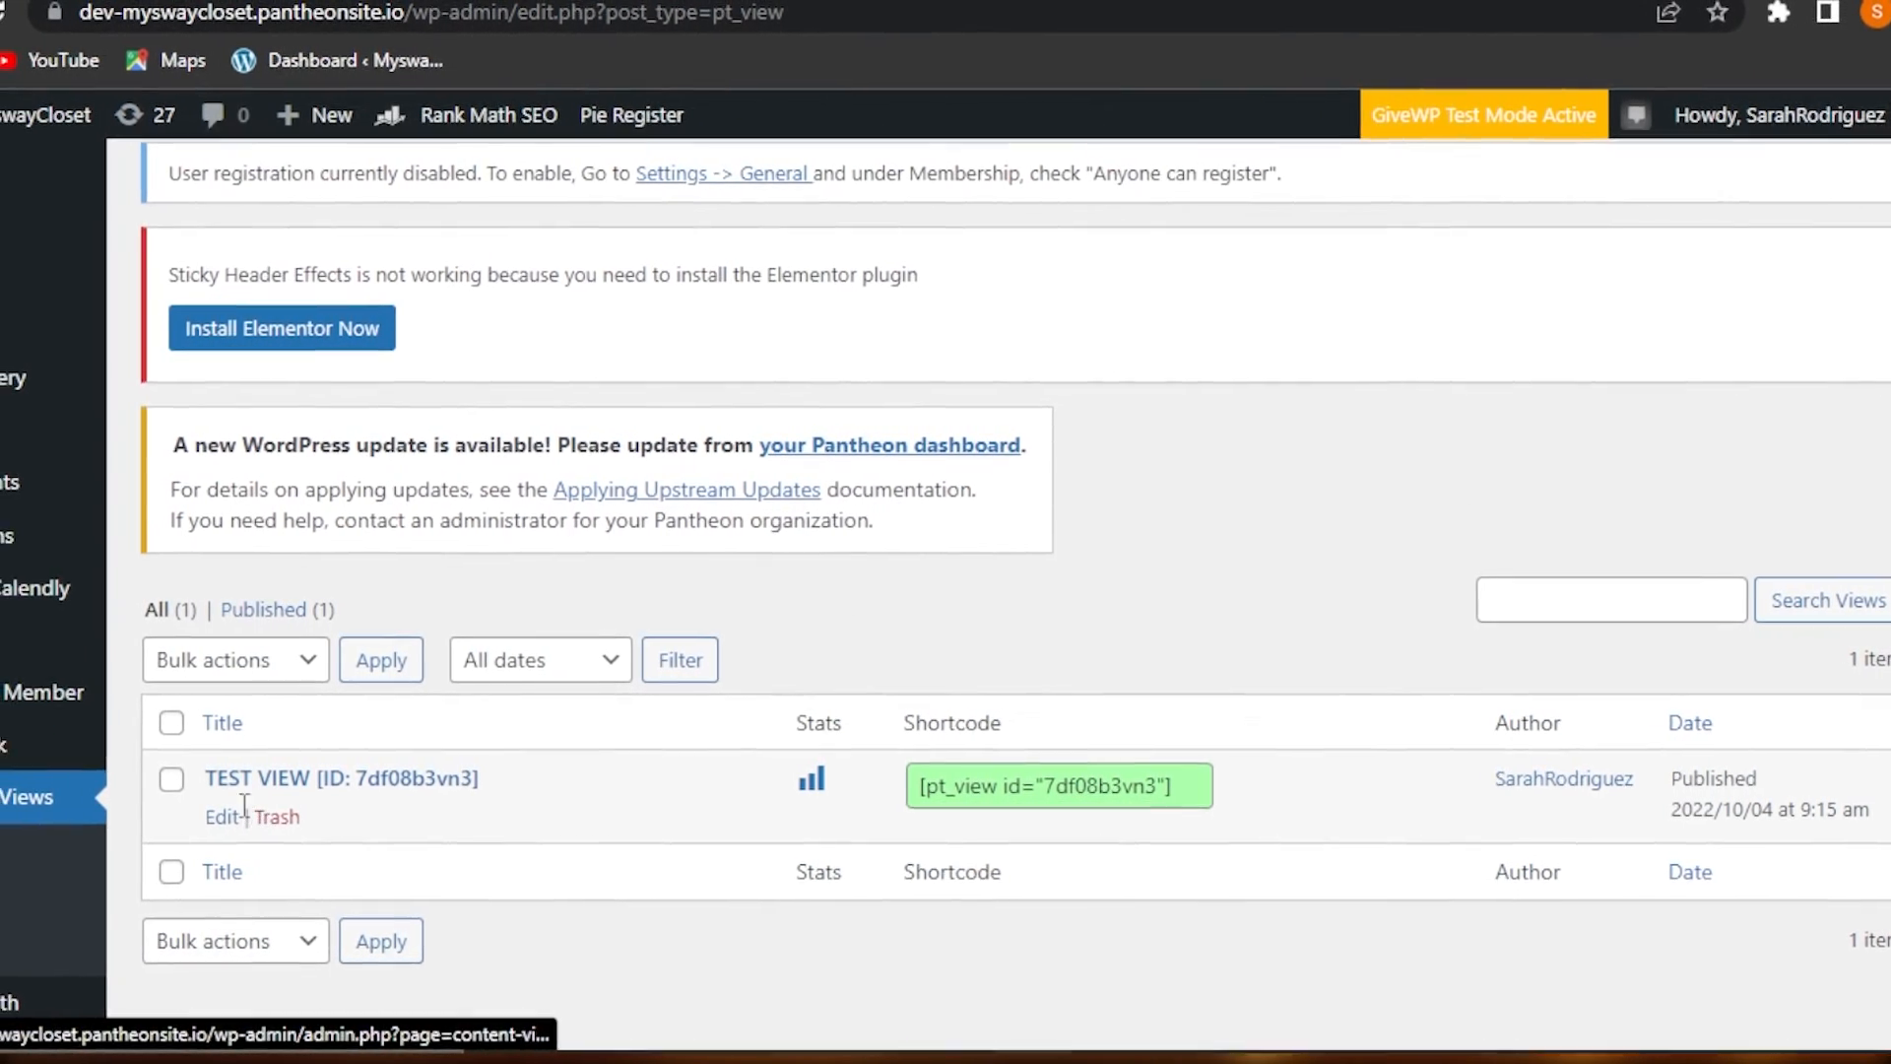
click(183, 749)
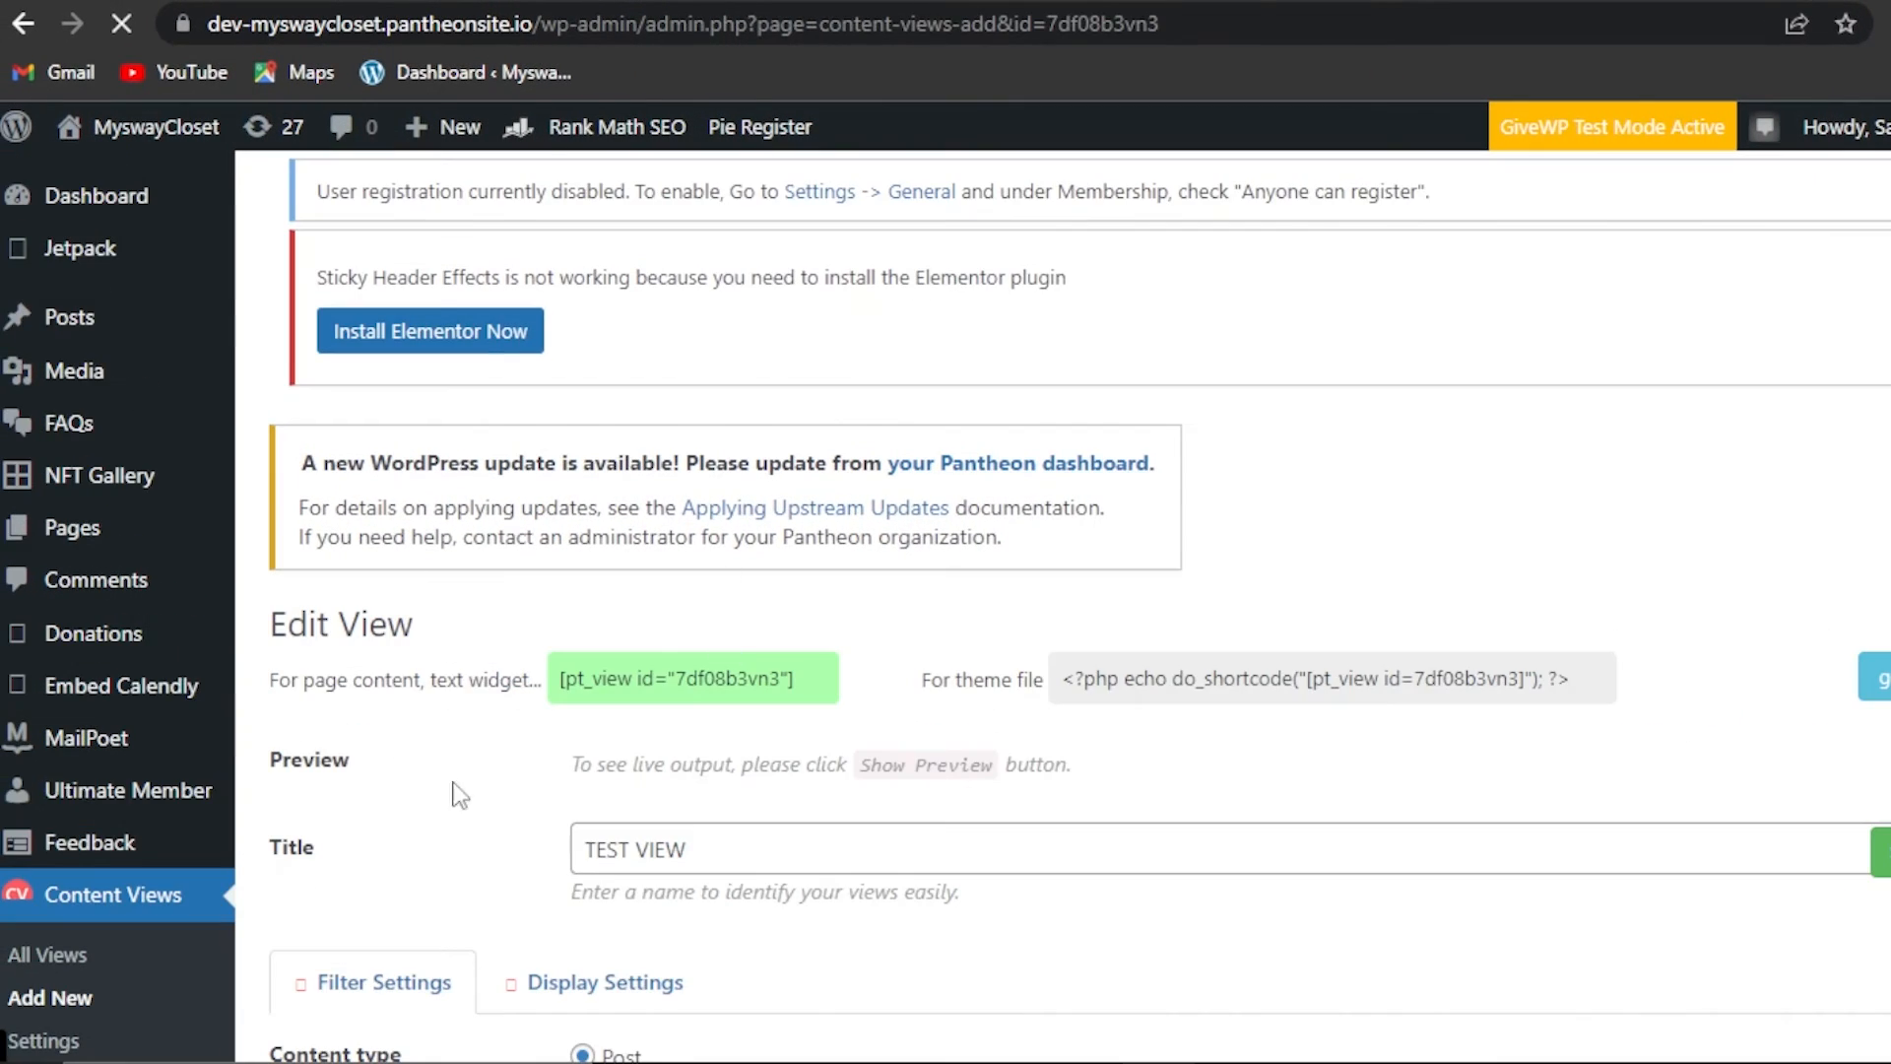
scroll(1064, 606, down, 5)
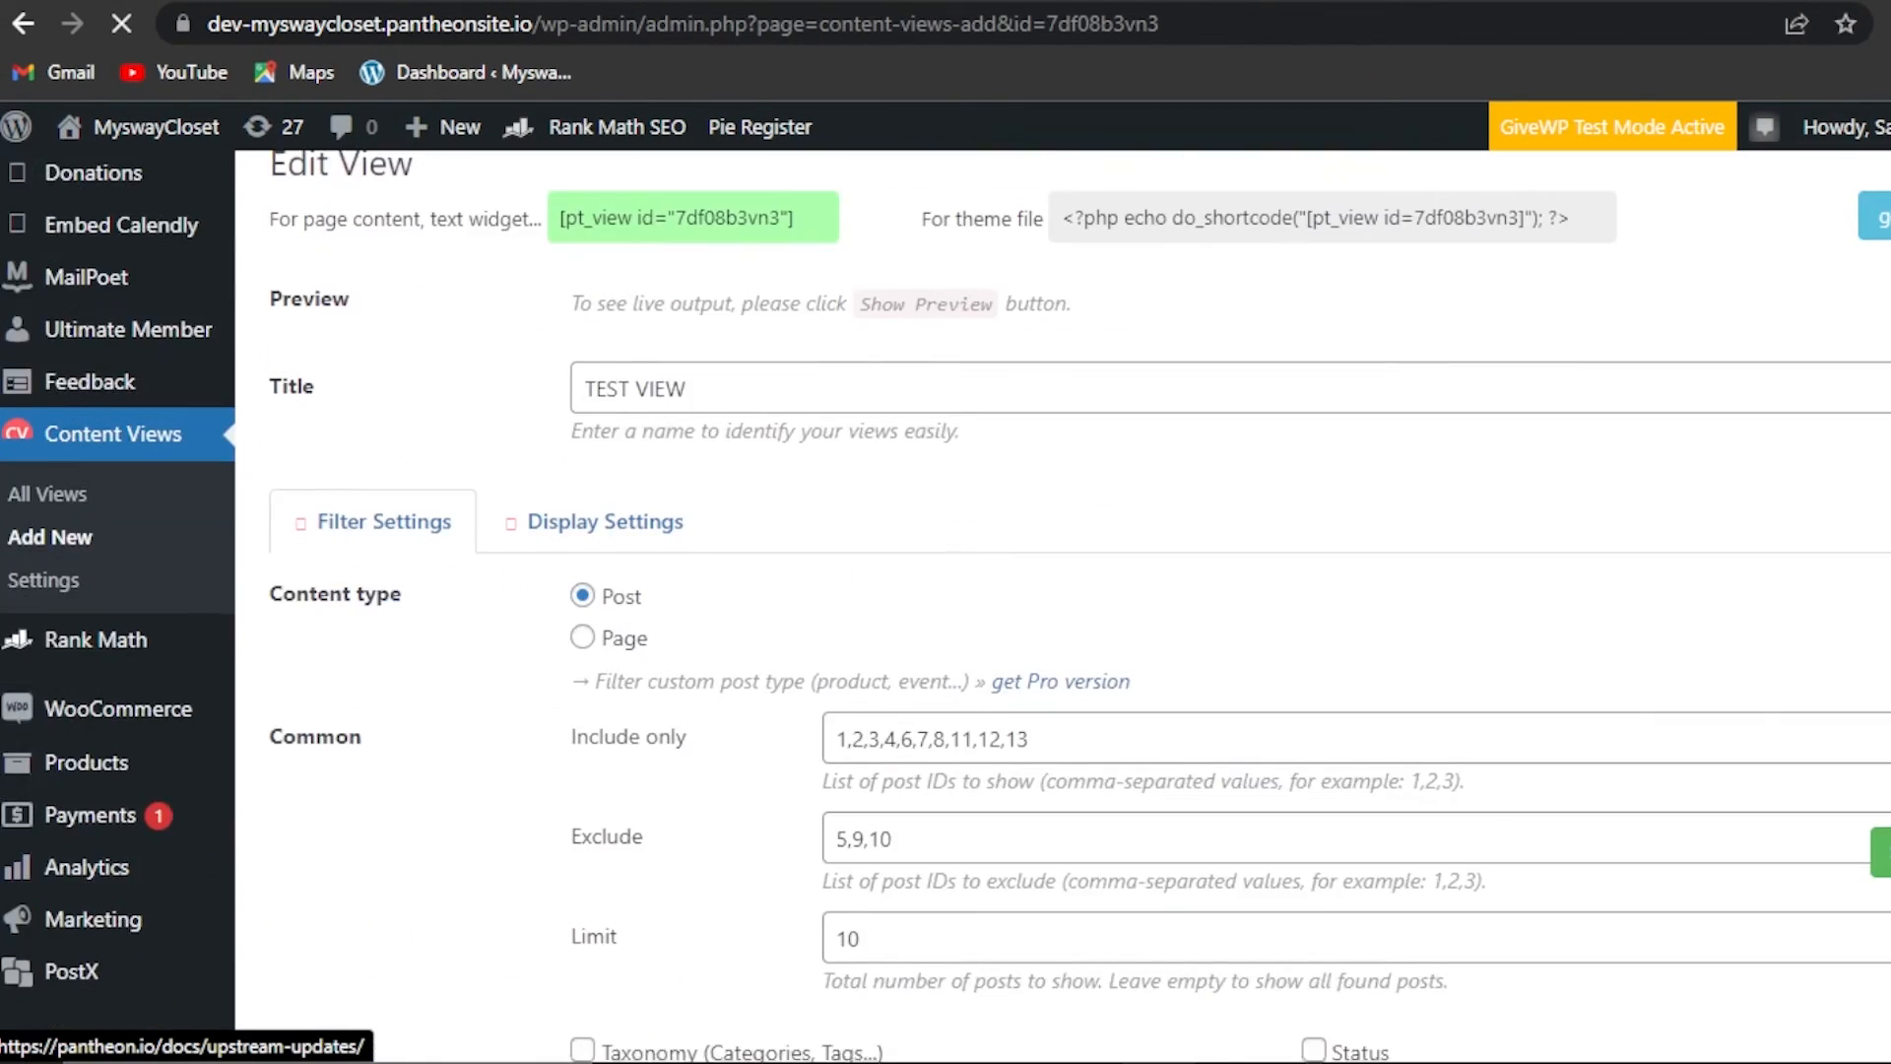
scroll(1064, 606, up, 5)
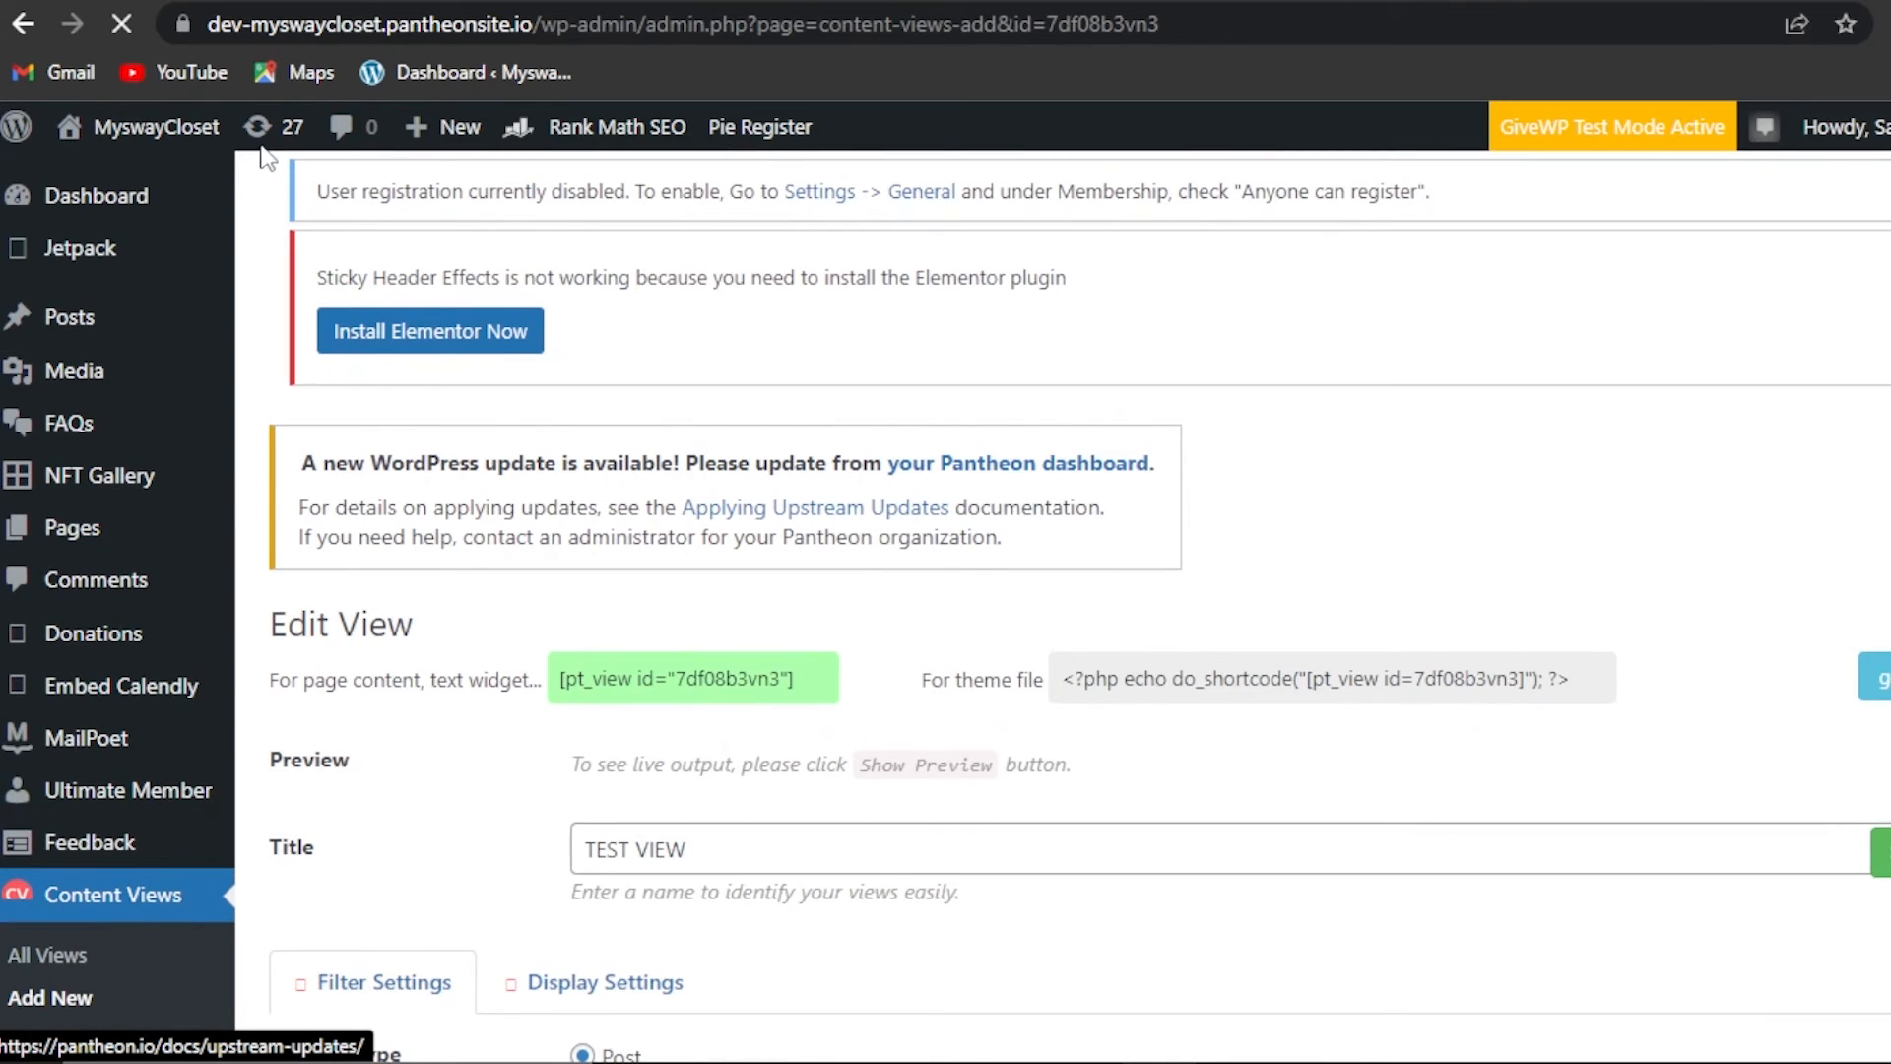
scroll(40, 690, down, 3)
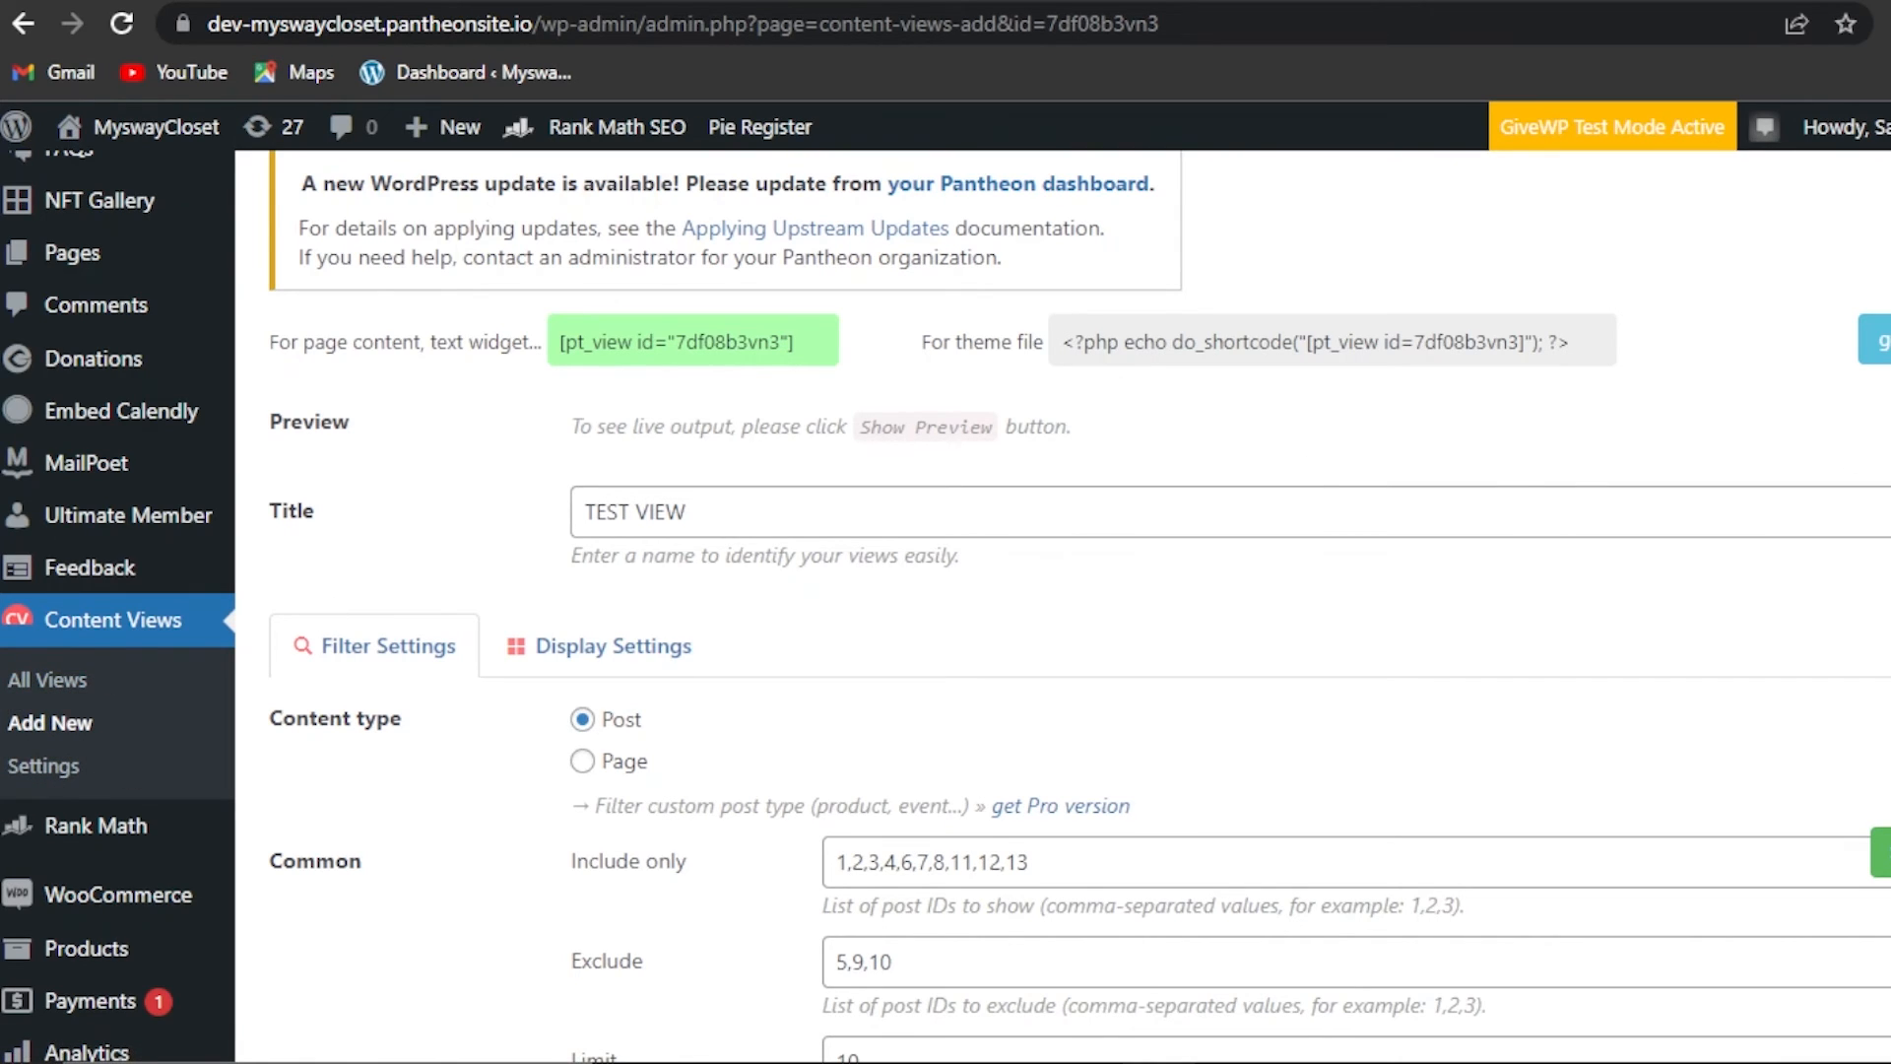
scroll(391, 246, up, 3)
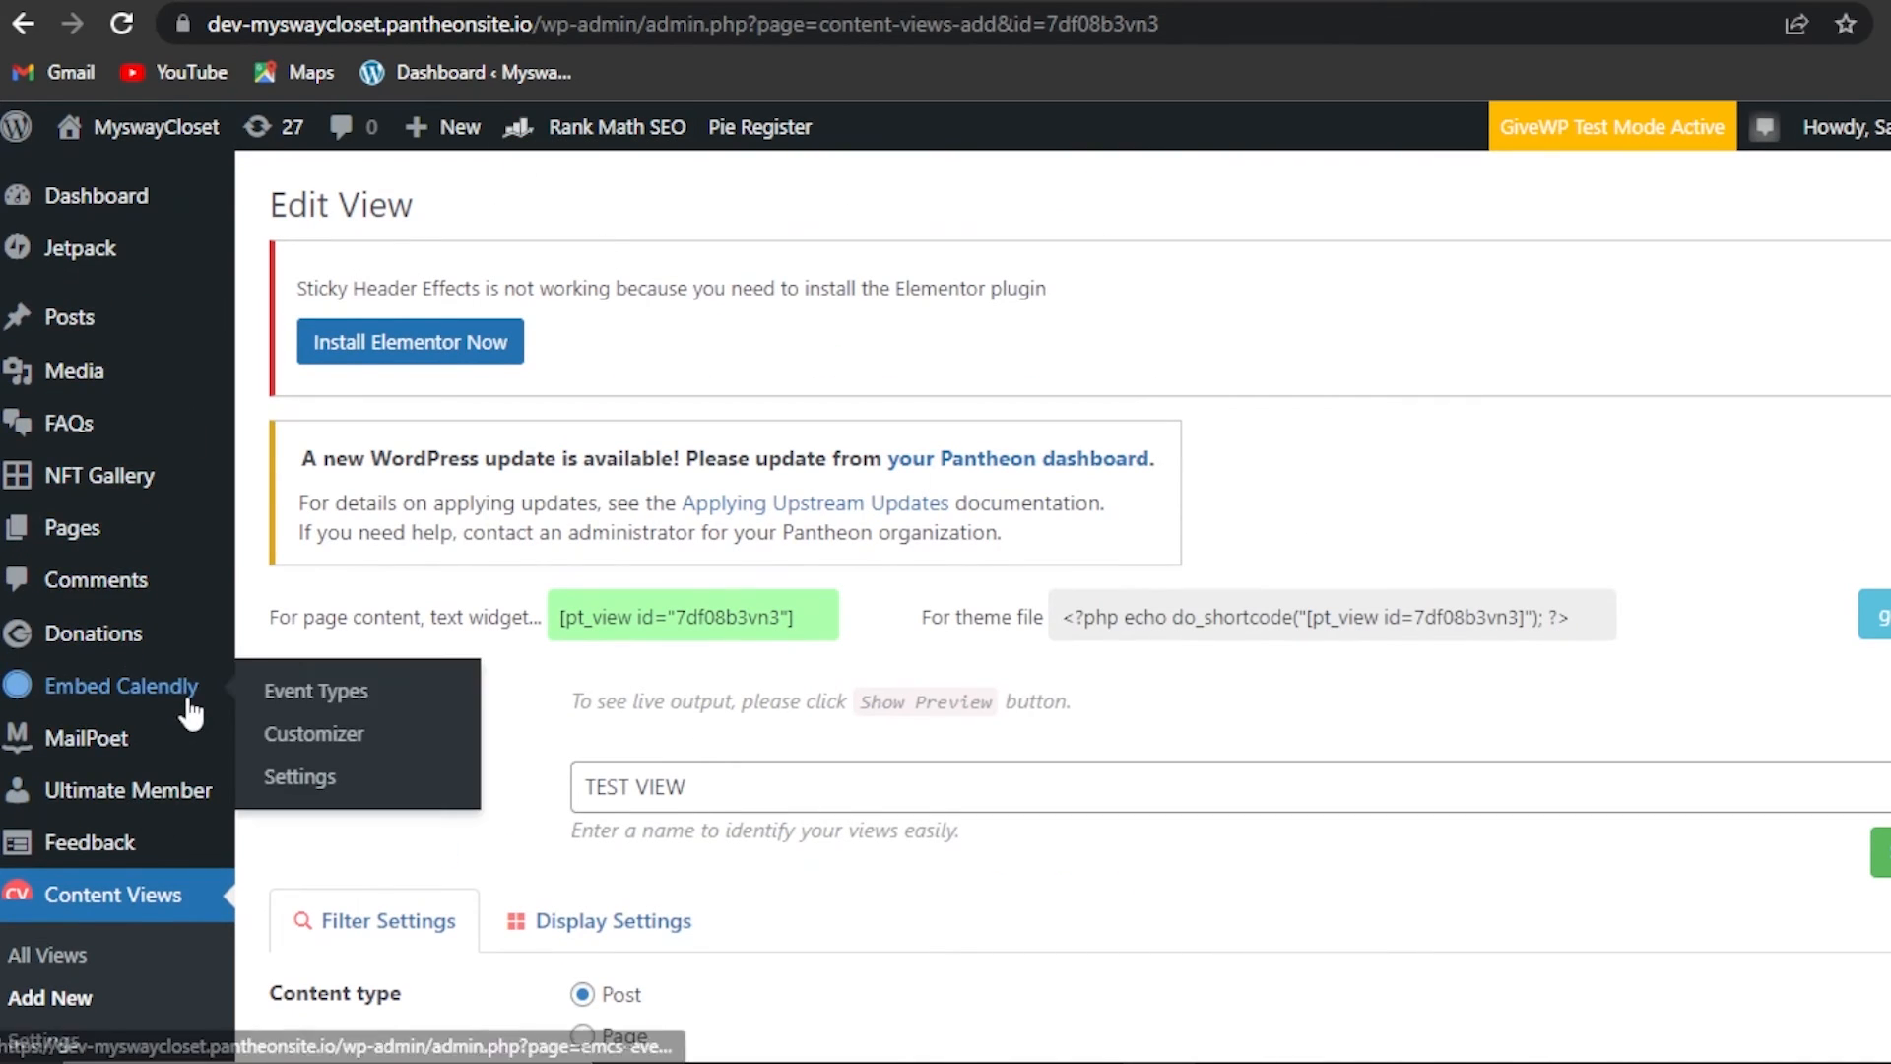
mouse_move(146, 136)
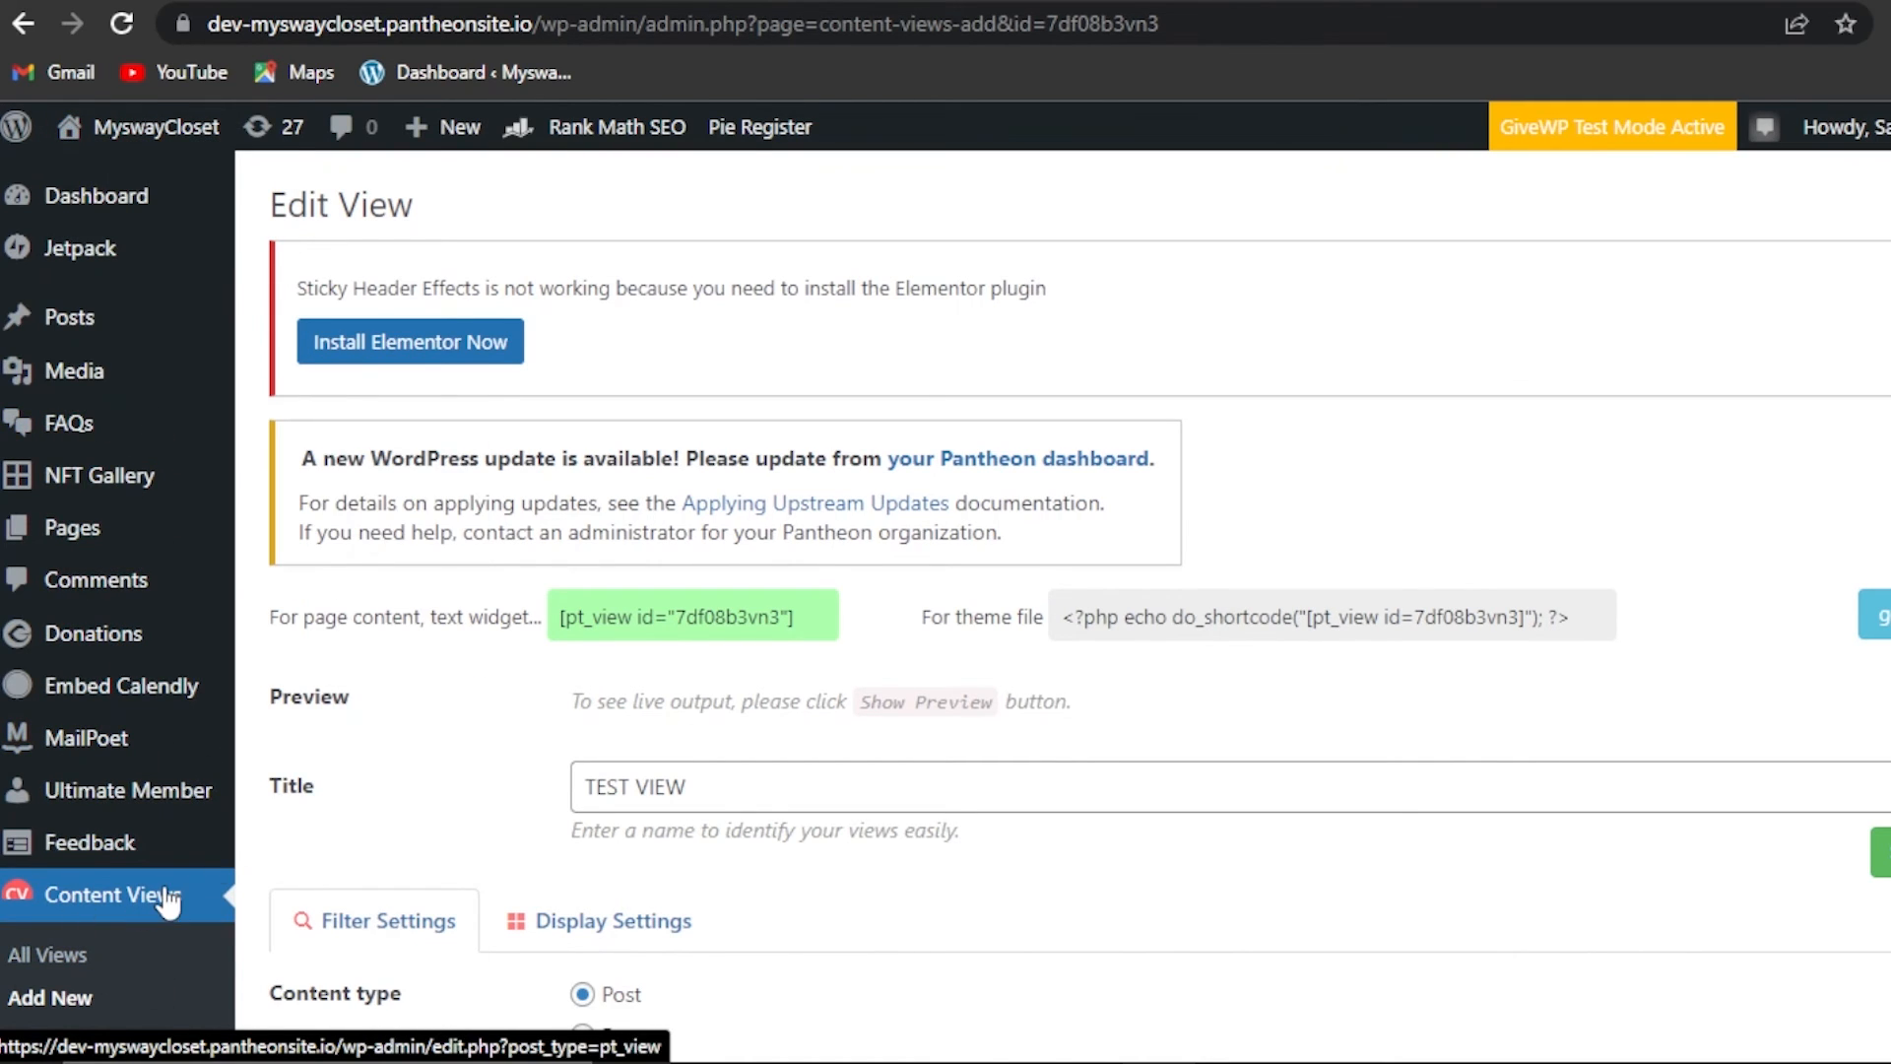
scroll(88, 842, down, 7)
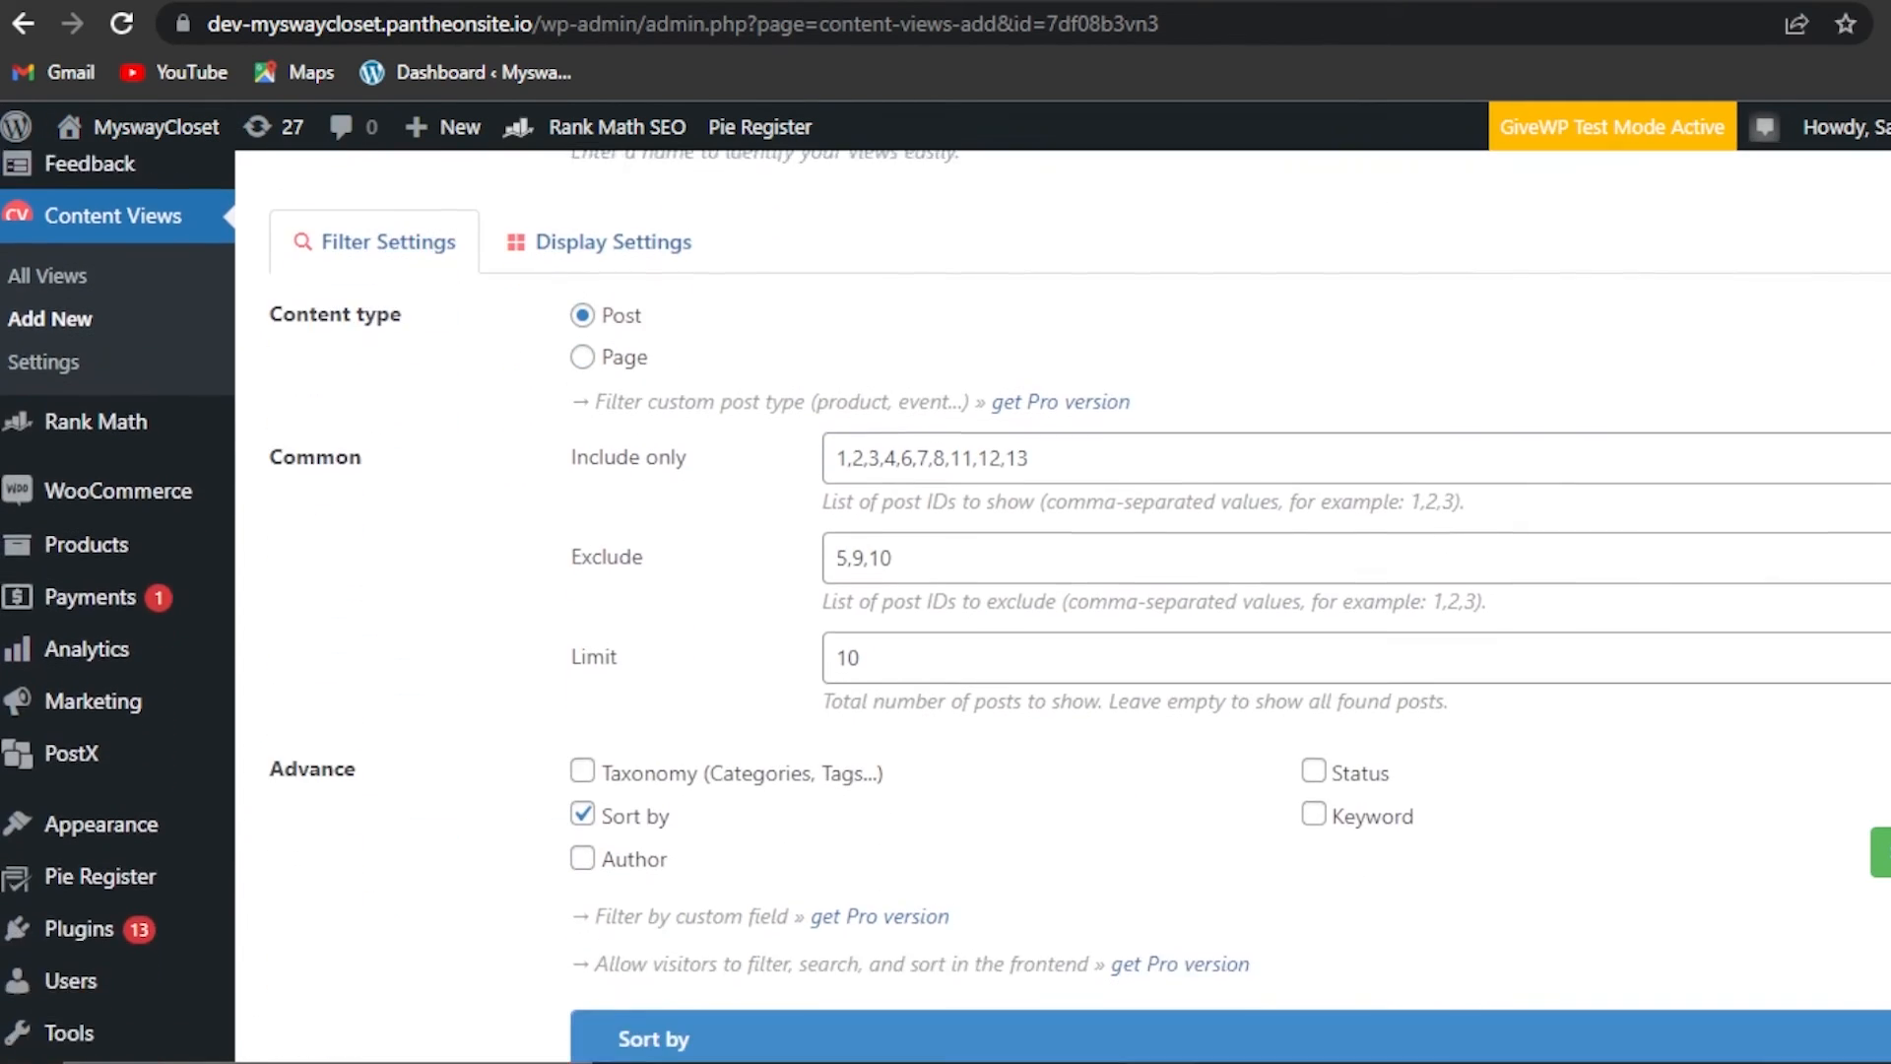
scroll(1063, 606, down, 4)
scroll(1062, 606, up, 11)
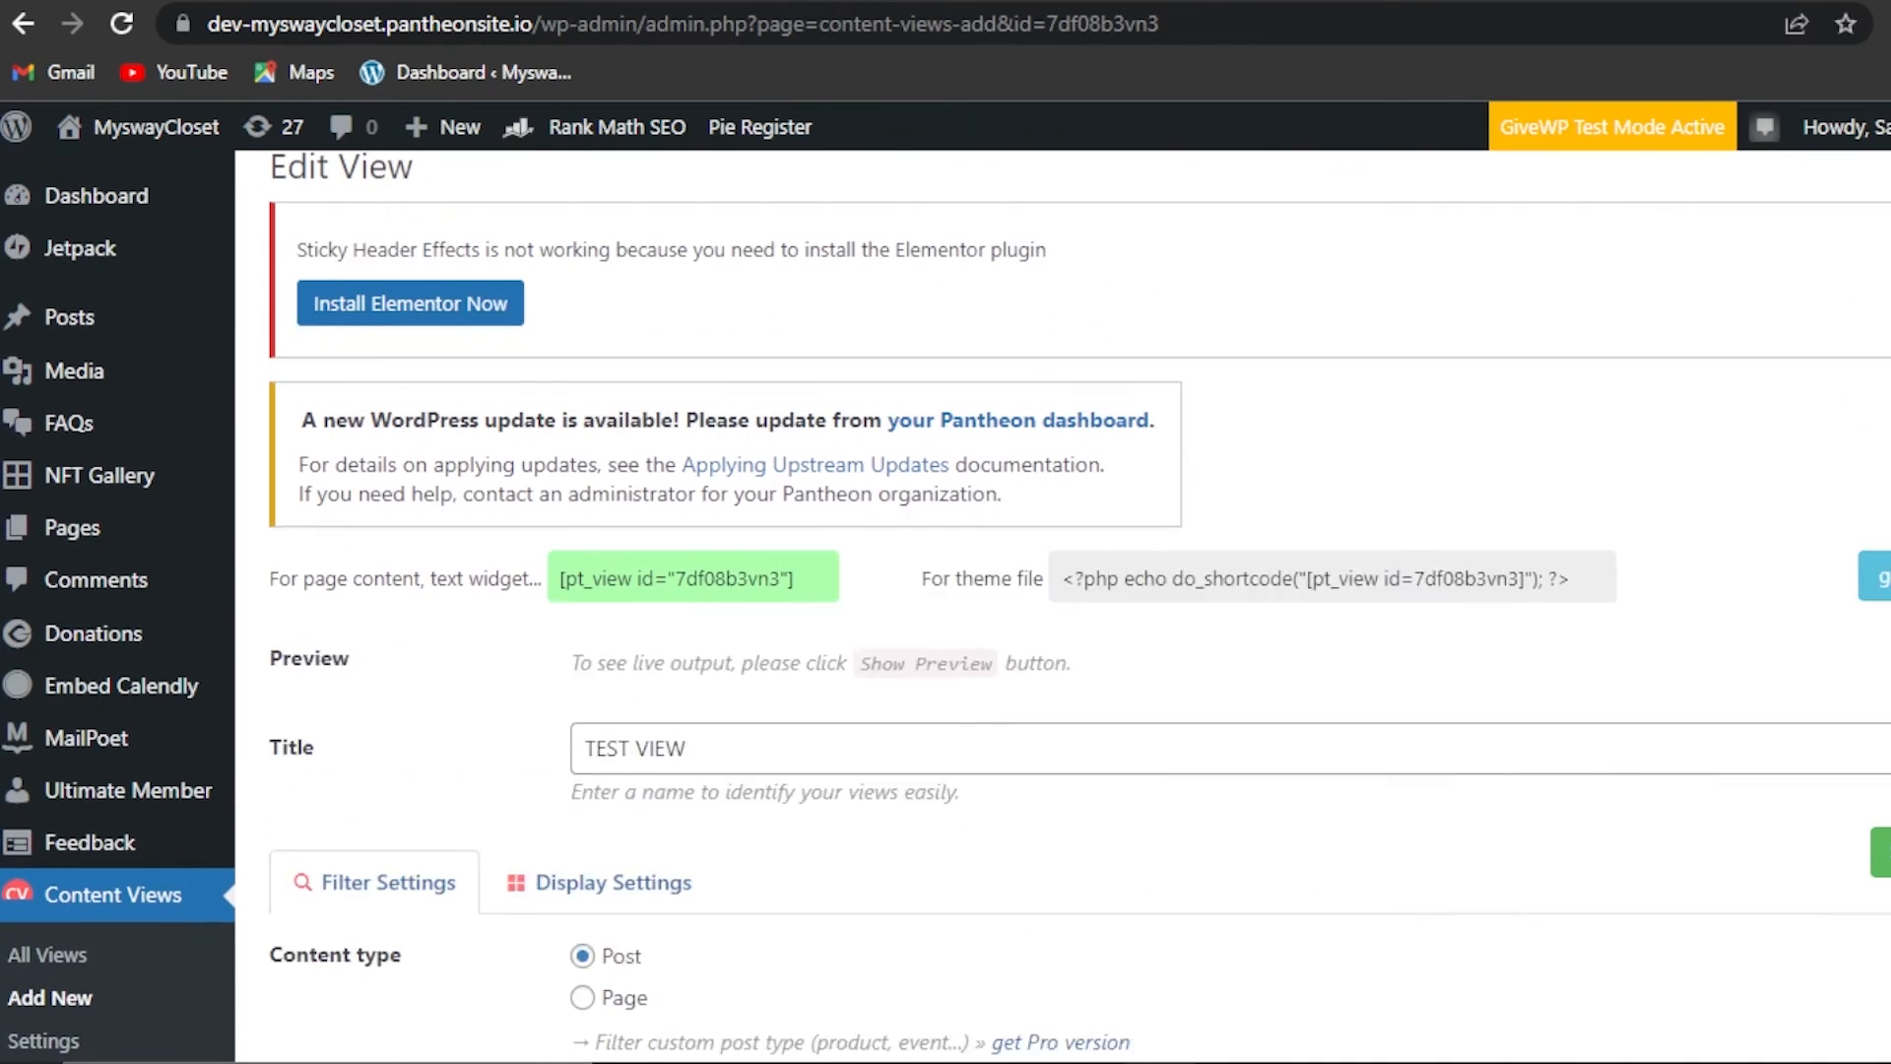
- Open the list of all posts on the site and look through the existing entries
click(67, 324)
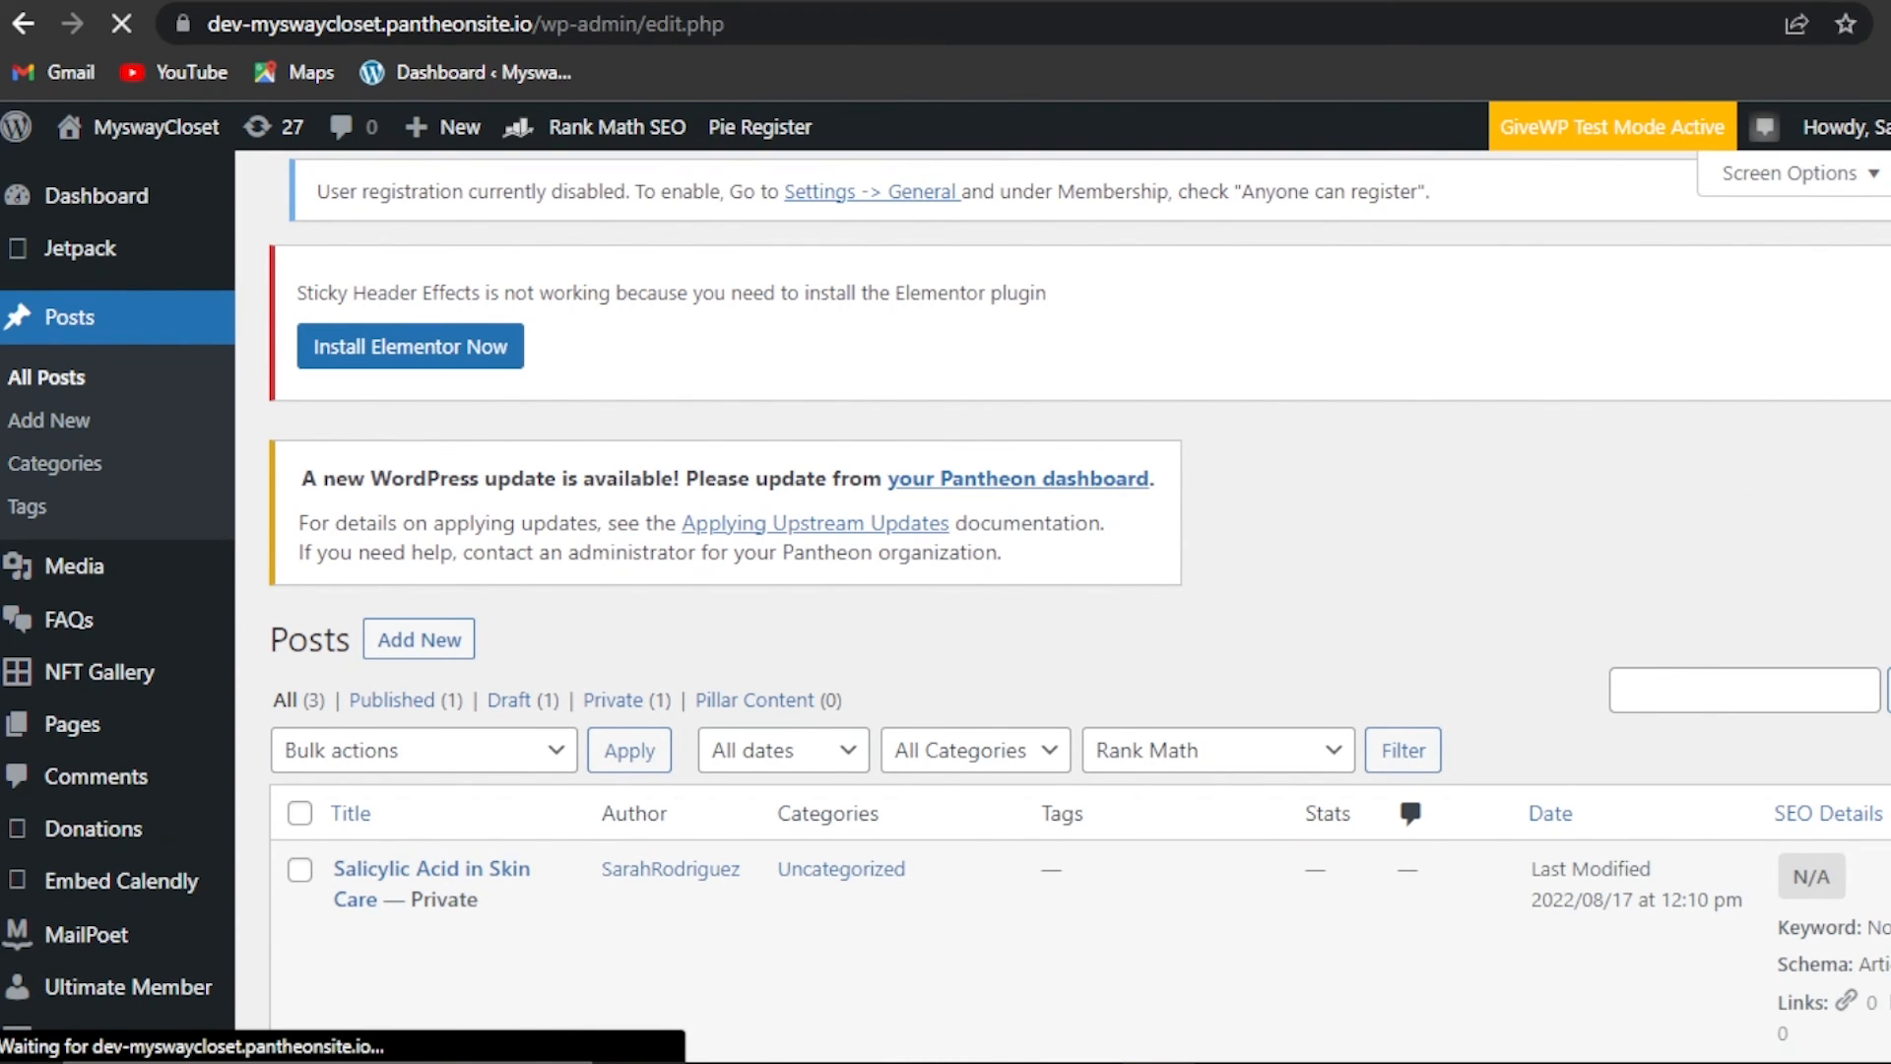
scroll(1062, 607, down, 6)
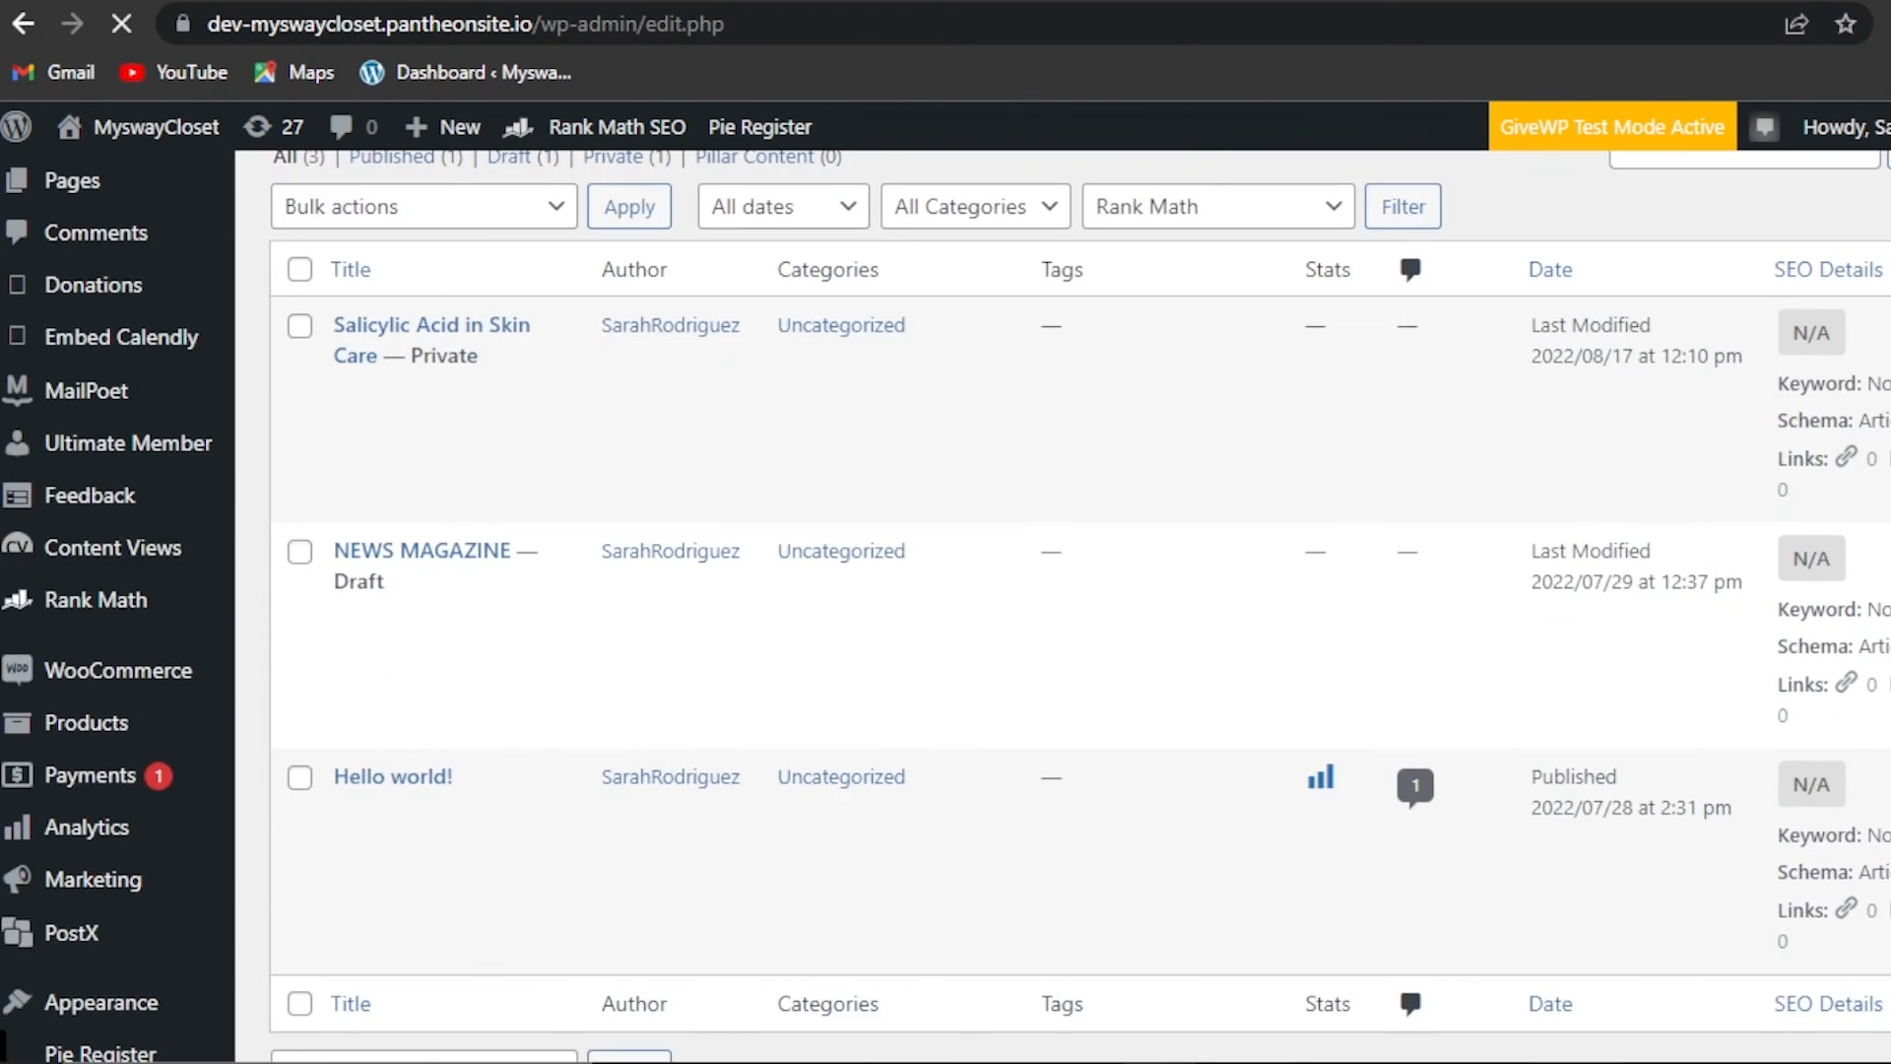
scroll(1062, 607, up, 6)
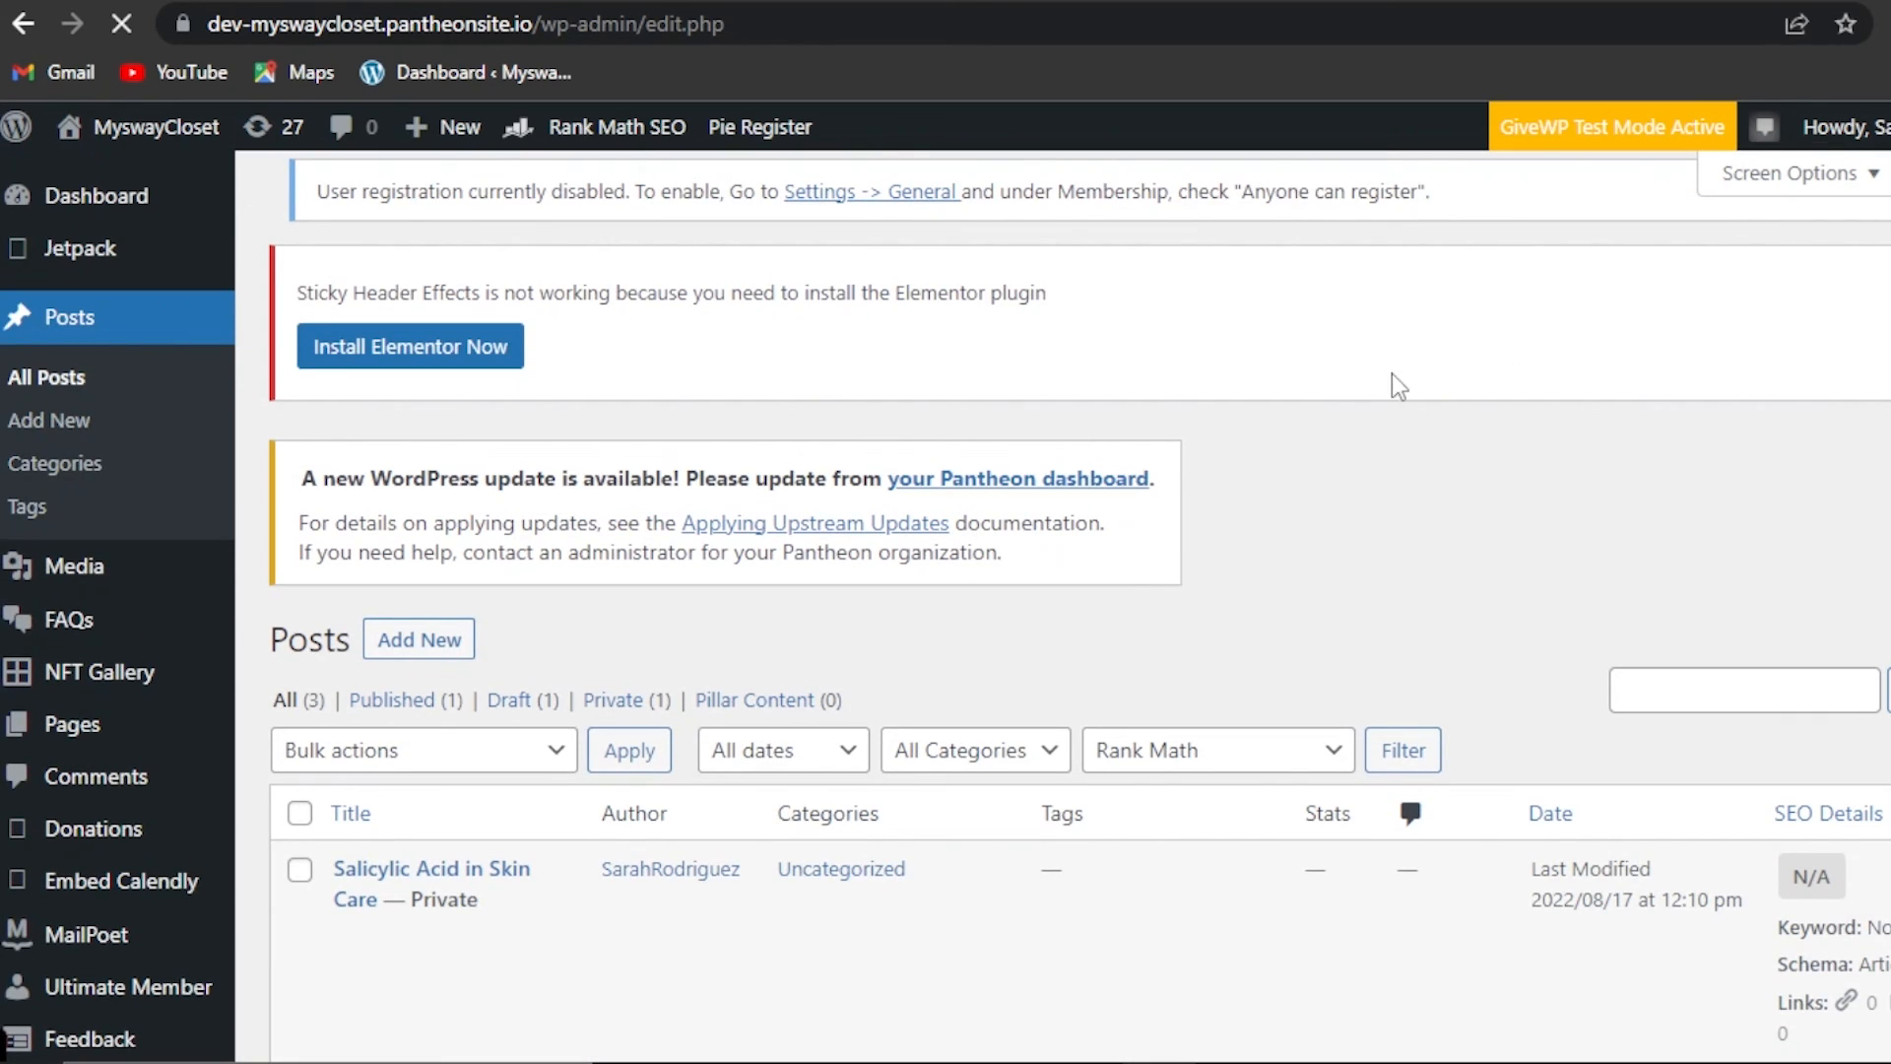
scroll(1399, 384, down, 6)
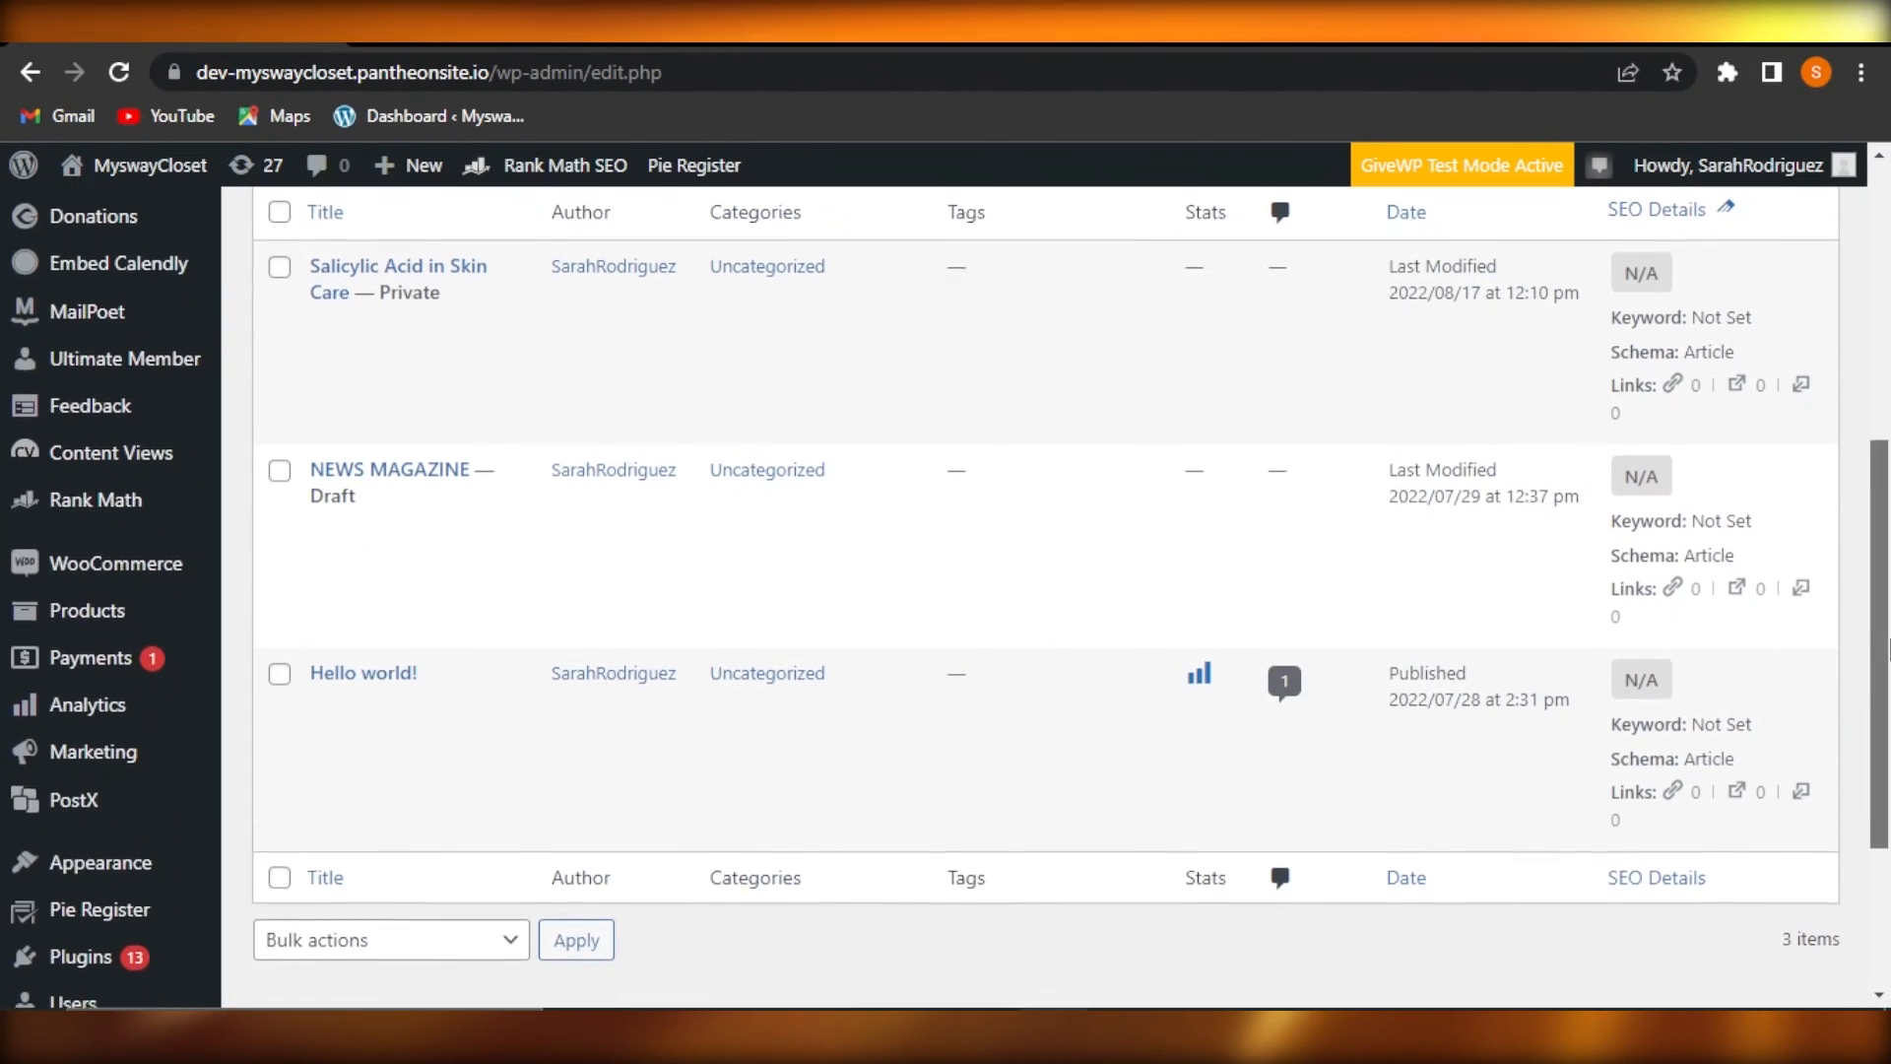
scroll(1285, 294, up, 6)
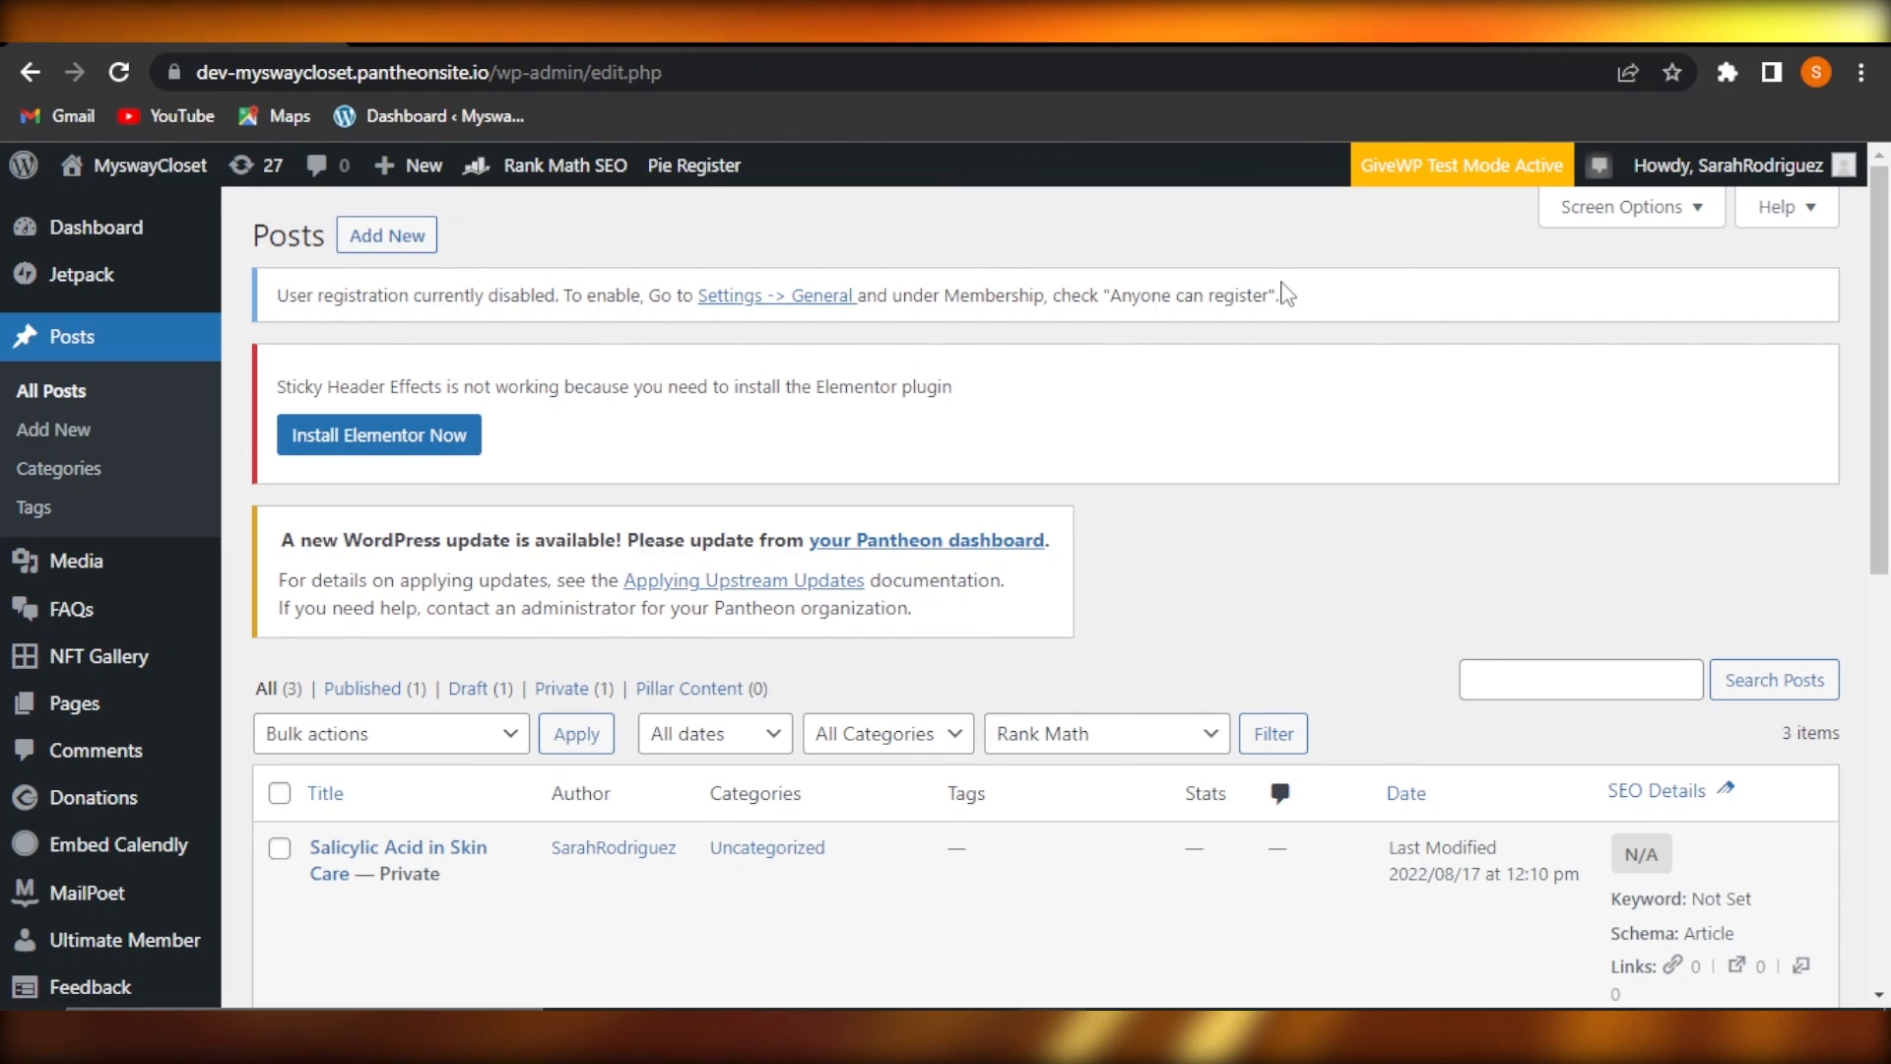